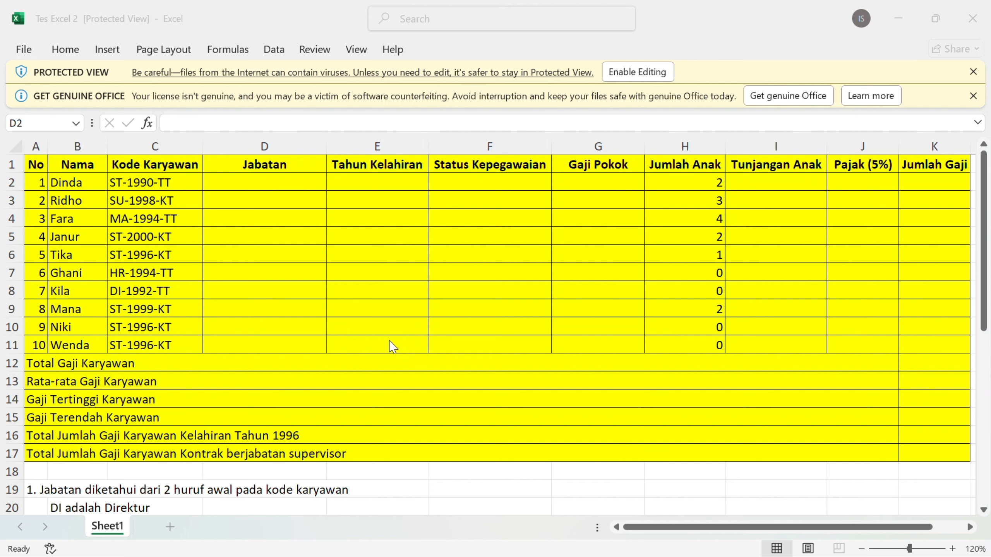
- Start an IF formula in D2 of the Jabatan column that extracts the first two characters of C2 with LEFT(C2;2)
scroll(346, 375, "down", 3)
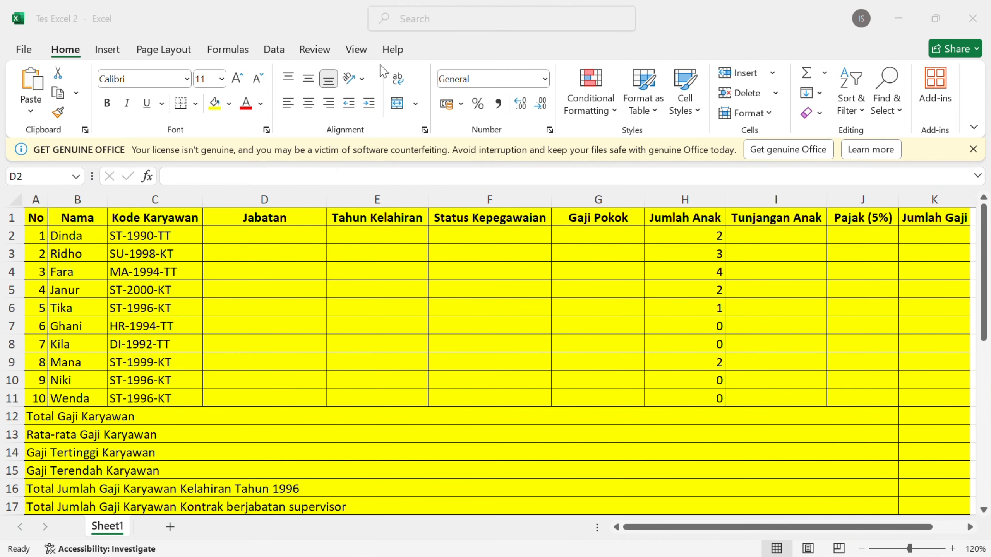
double_click(270, 236)
type("=")
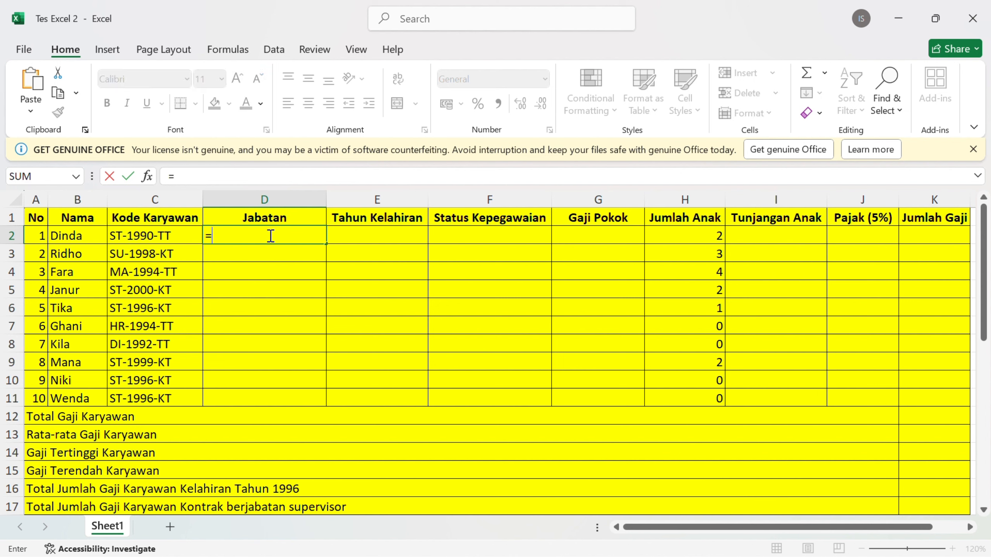
type("IF")
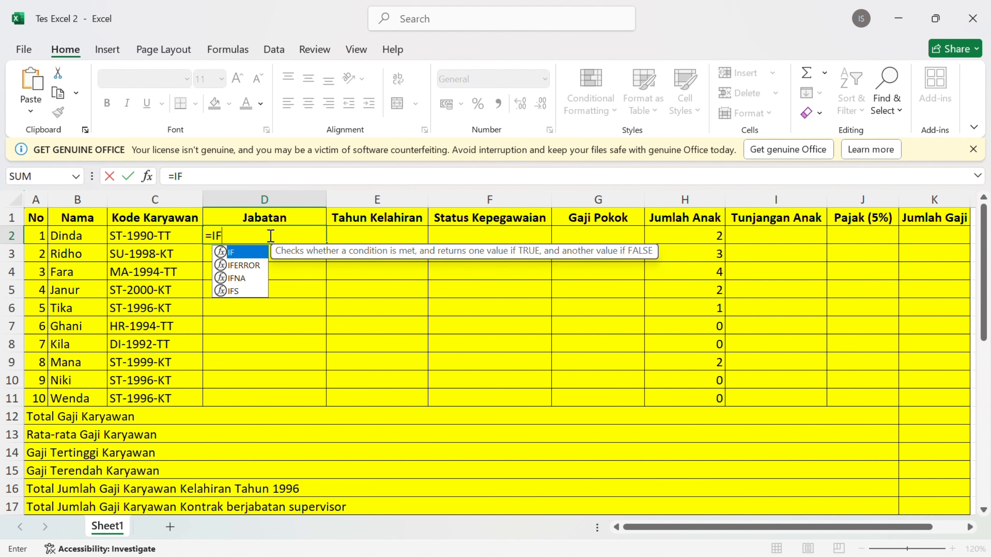
type("(LE")
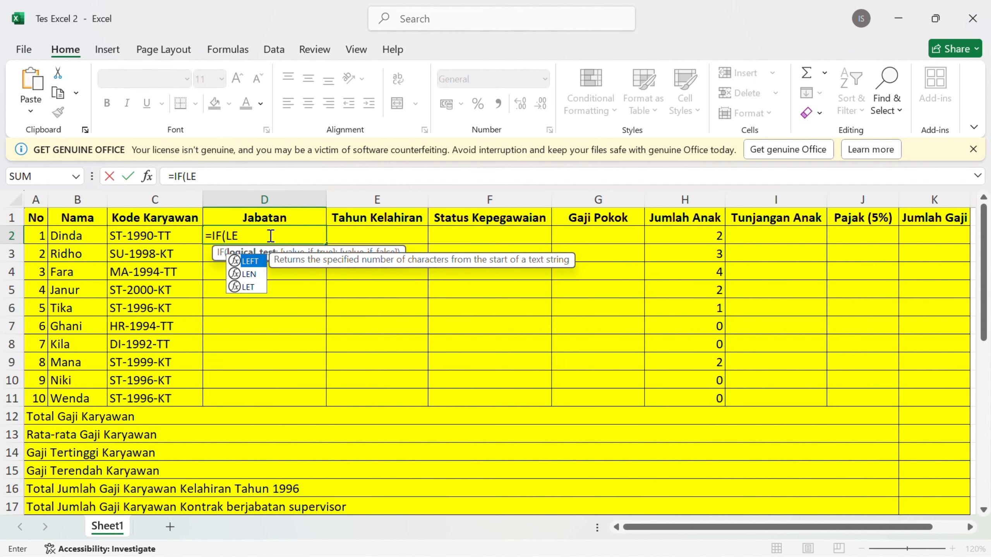
type("FT(")
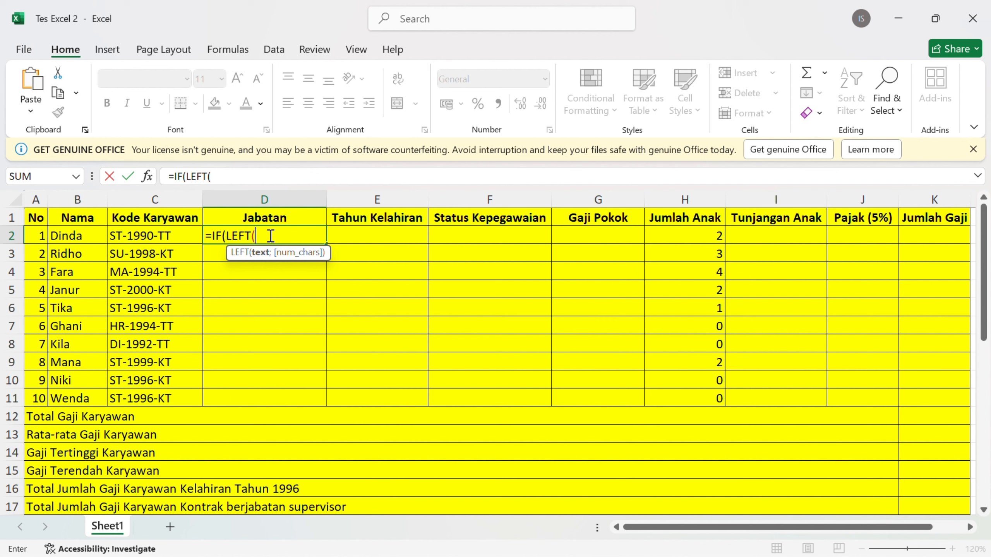
left_click(139, 232)
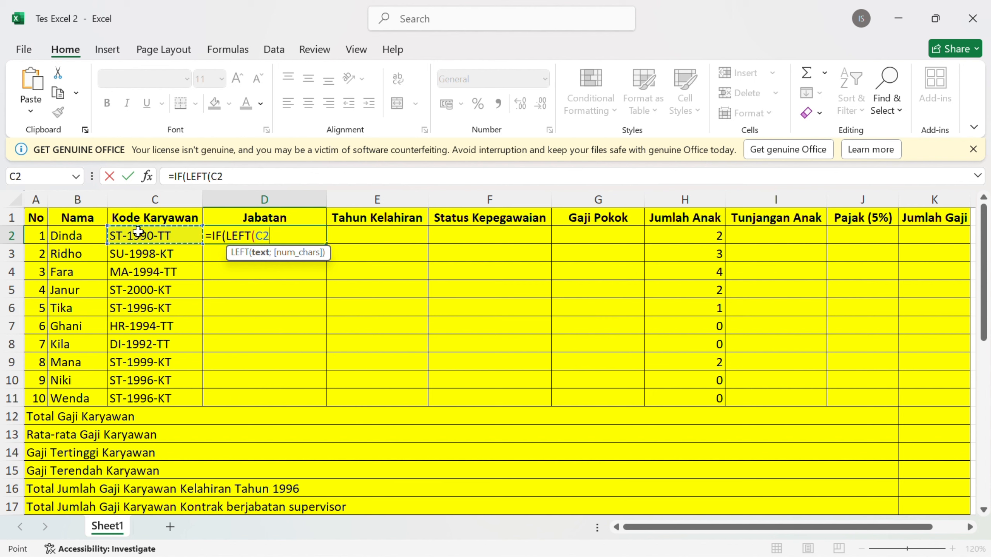
type(";")
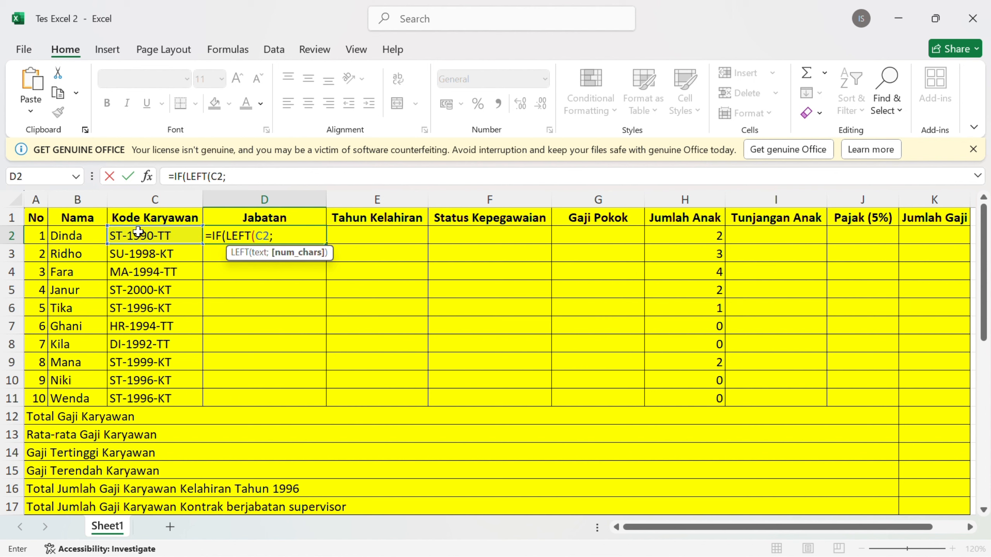
type("2)")
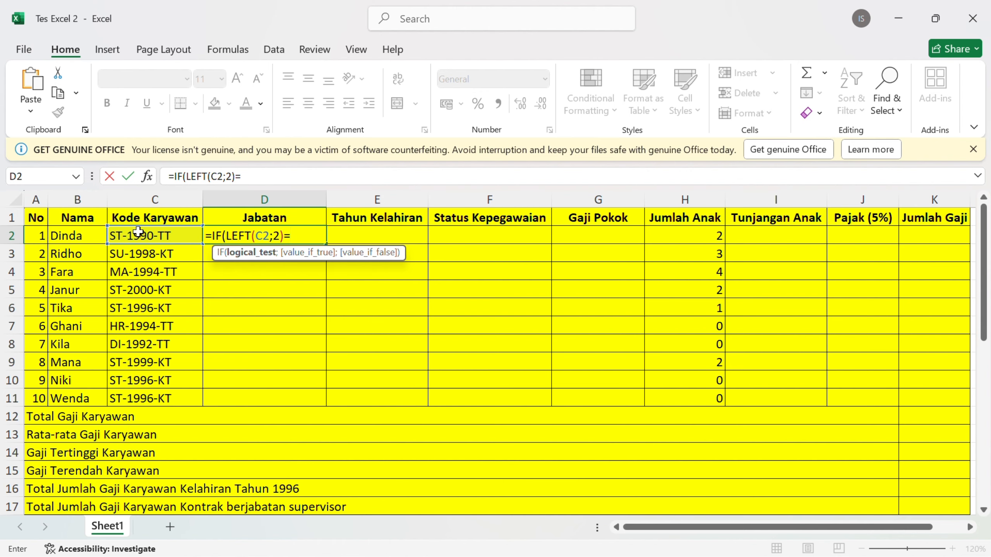
- Complete the first IF condition in D2 so that a code equal to "DI" returns "DIREKTUR"
type("=\"")
scroll(191, 386, "down", 2)
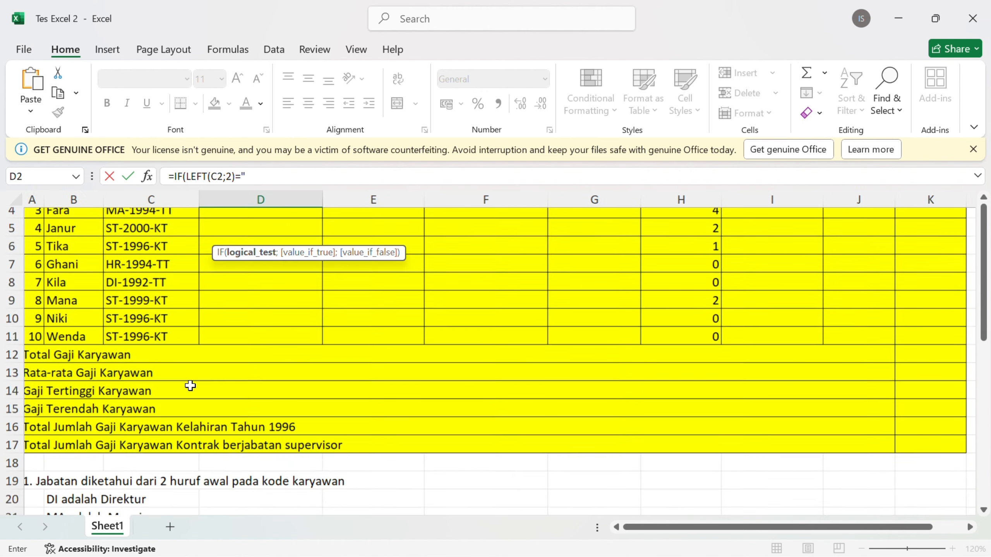
scroll(191, 386, "up", 2)
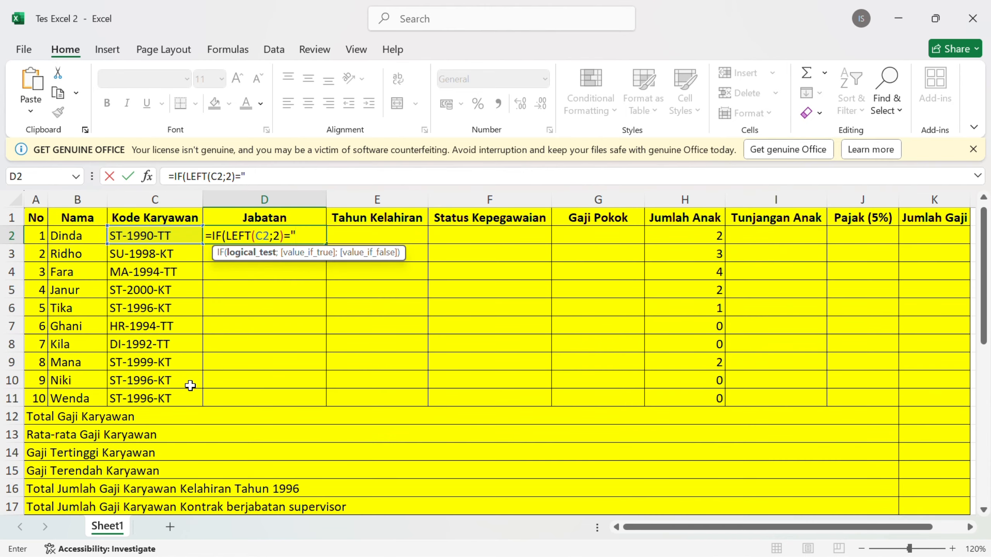
type("DI\";\"")
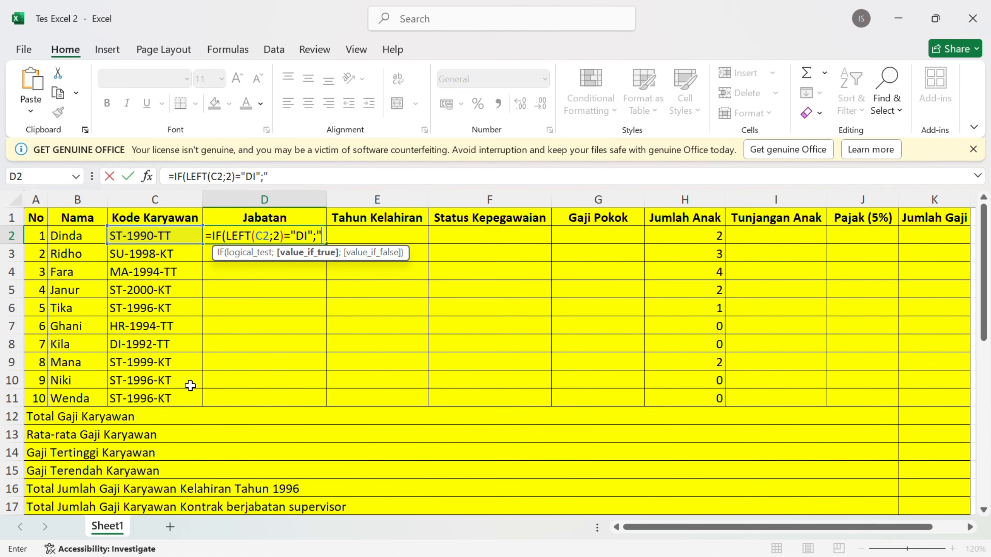
type("DIREK")
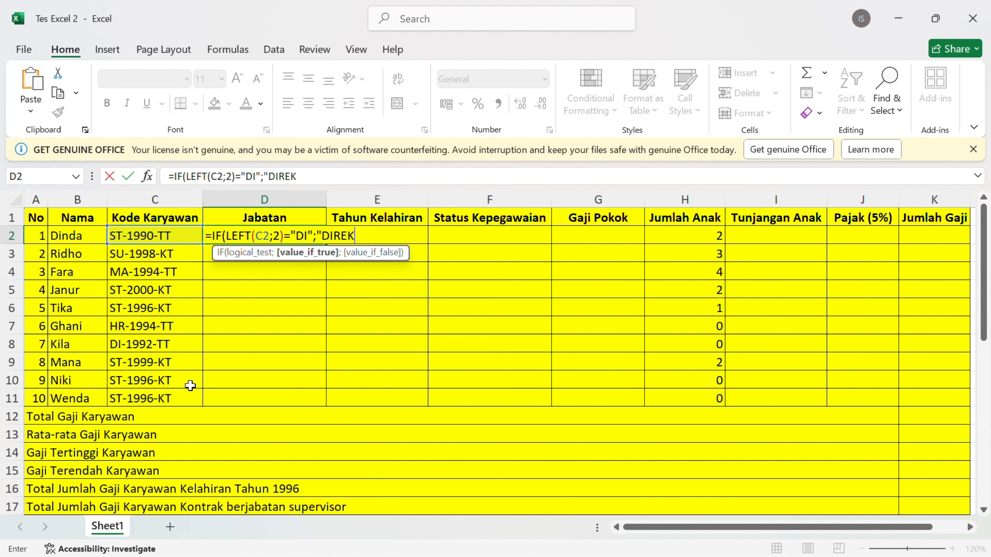
type("TUR\";")
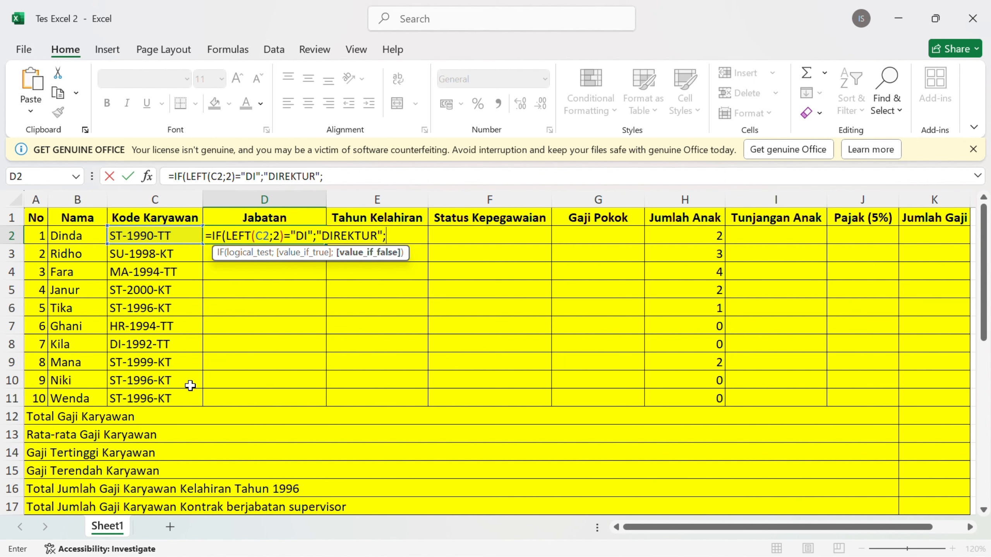
- Nest a second IF in the D2 formula that returns "MANAJER" when LEFT(C2;2) equals "MA"
type("IF")
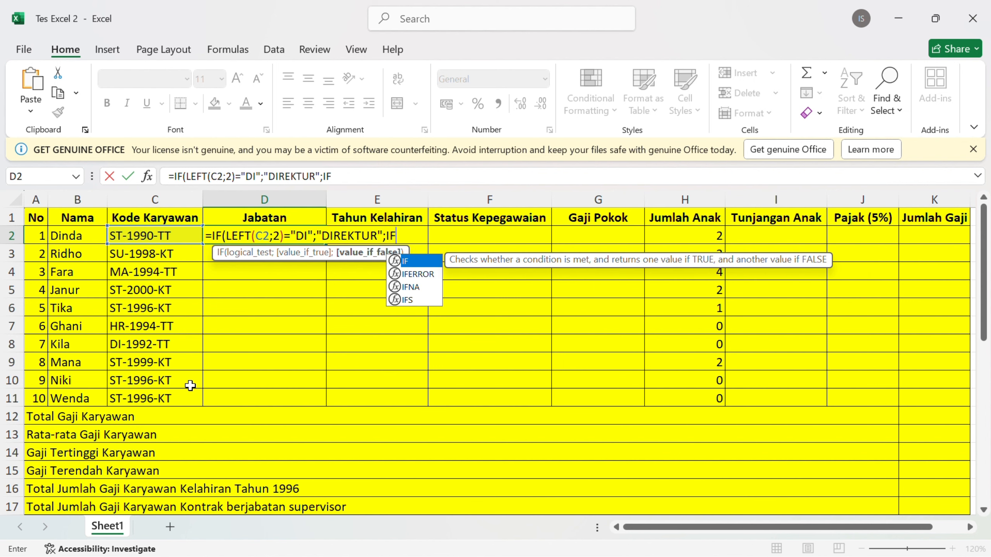
type("(LEFT")
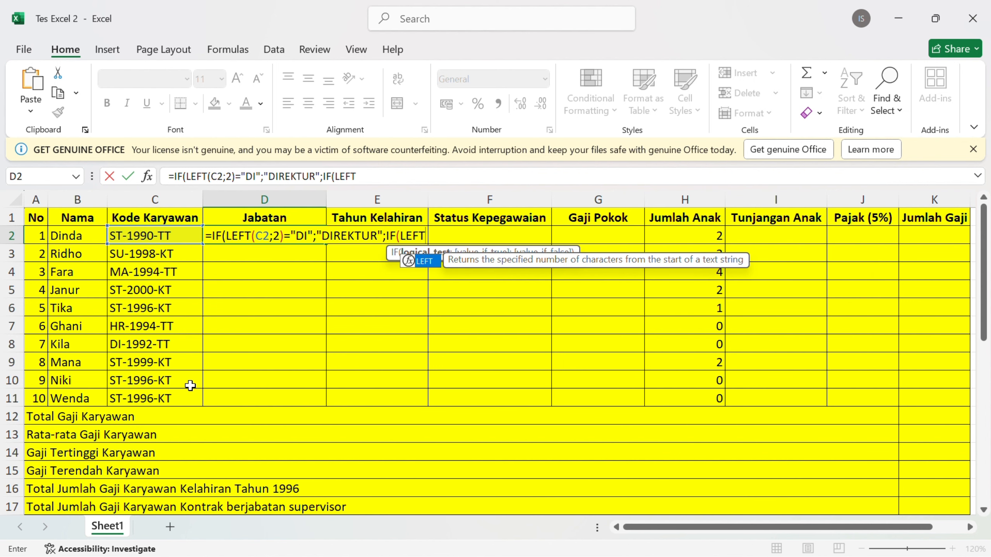
type("(")
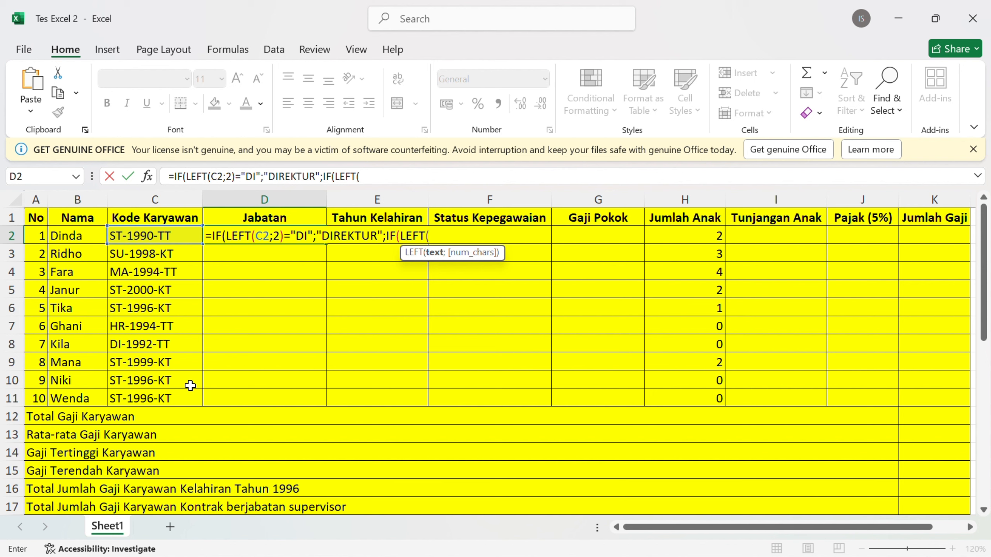
left_click(148, 231)
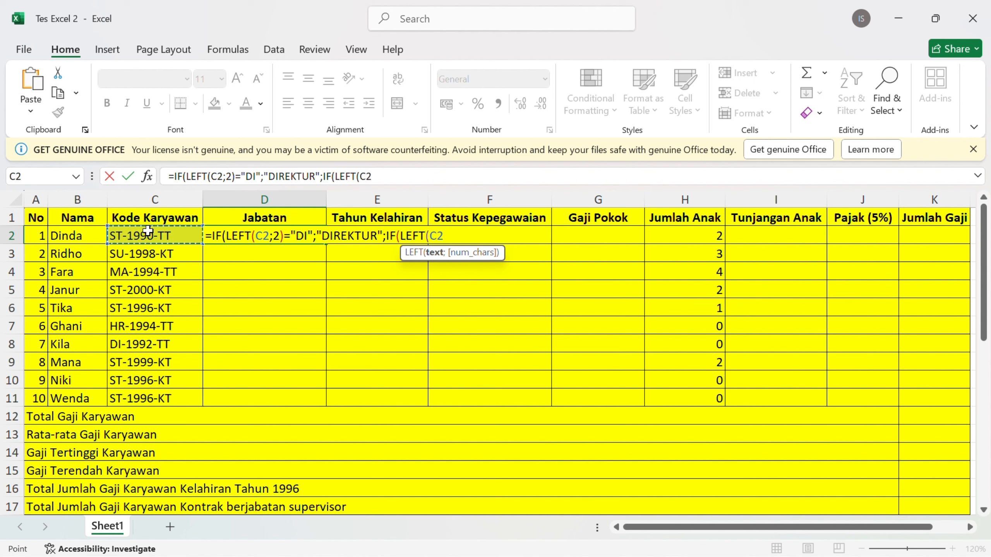
type(";")
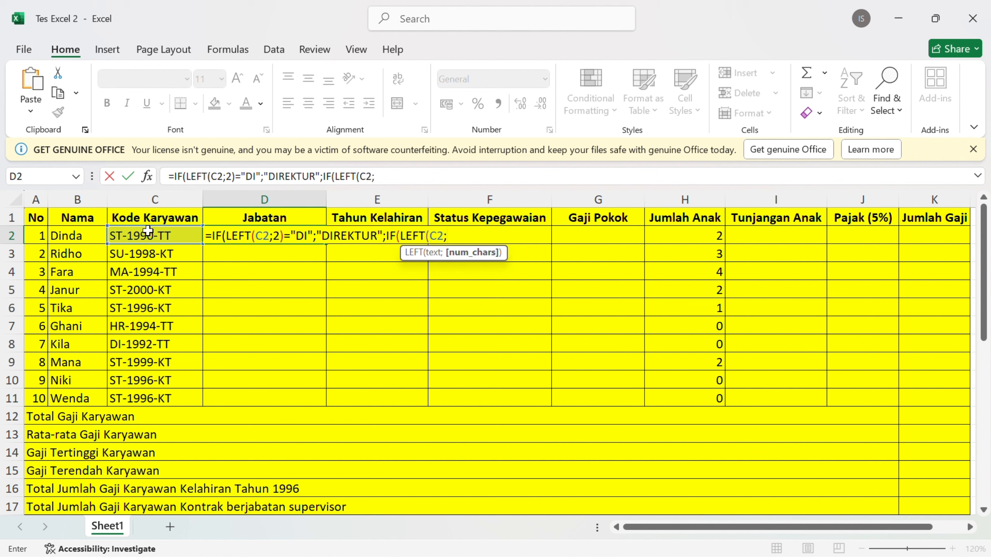
type("2)")
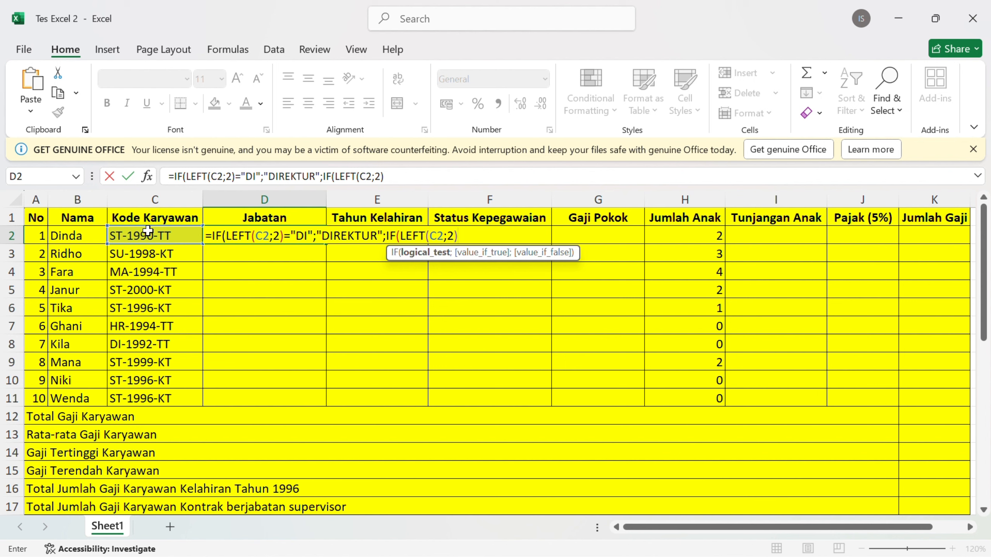
type("=")
scroll(214, 427, "down", 2)
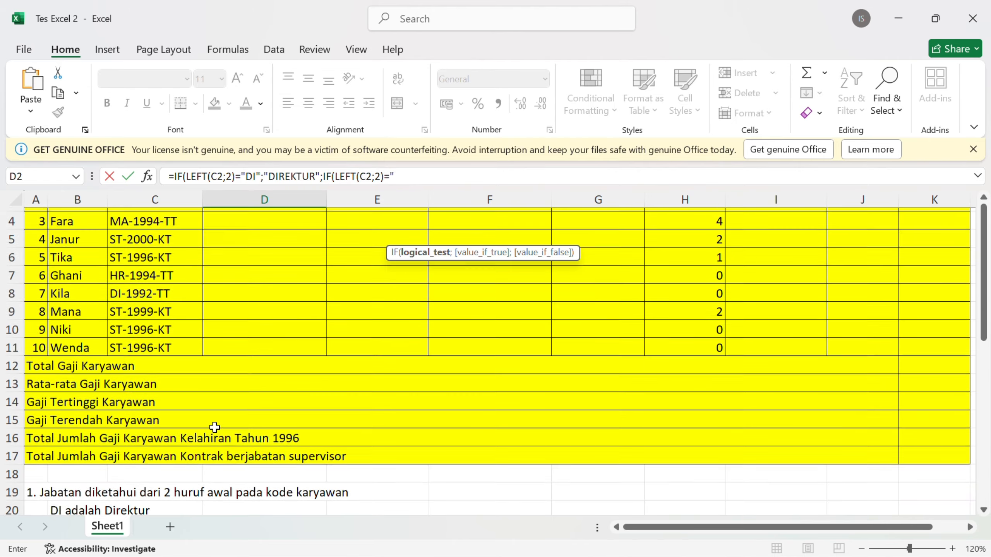
scroll(215, 427, "up", 2)
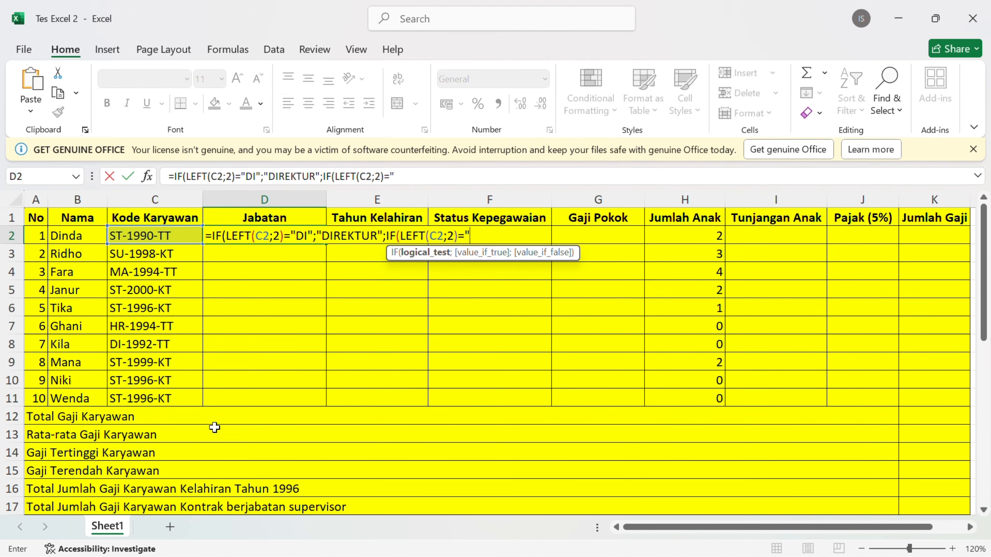
type("MA\";\"MANAJER")
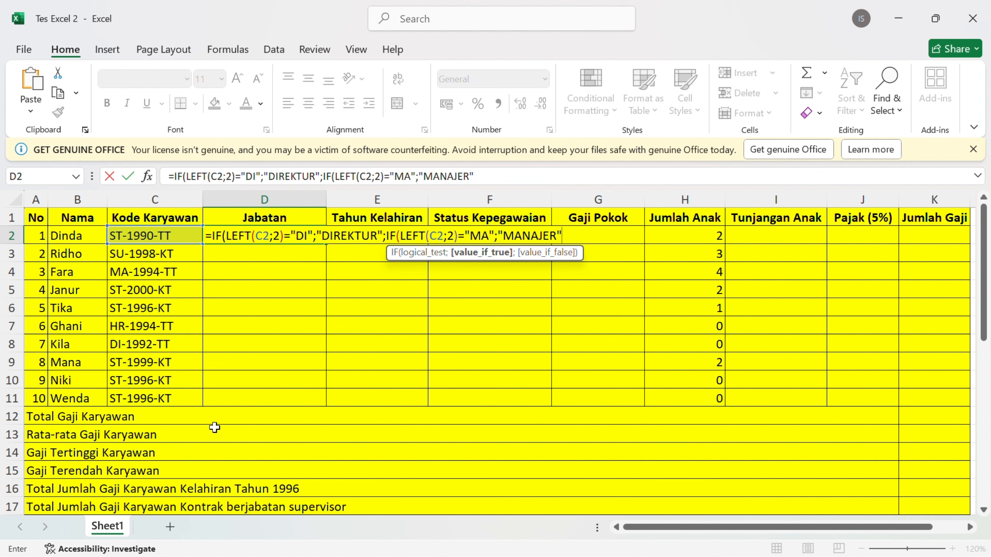
type("\";")
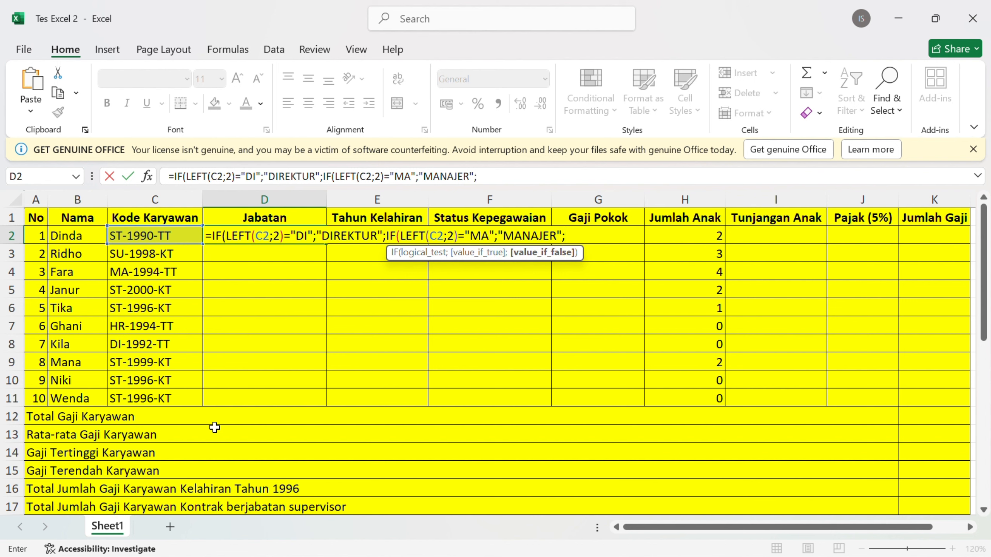
- Nest a third IF in the D2 formula that returns "HRD" when LEFT(C2;2) equals "HR"
type("IF(LEFT")
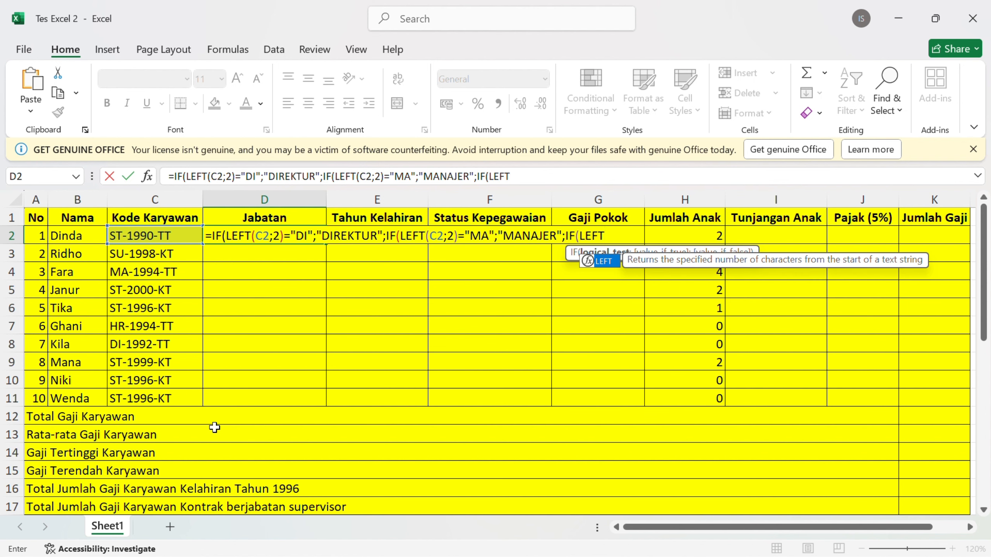
type(";2")
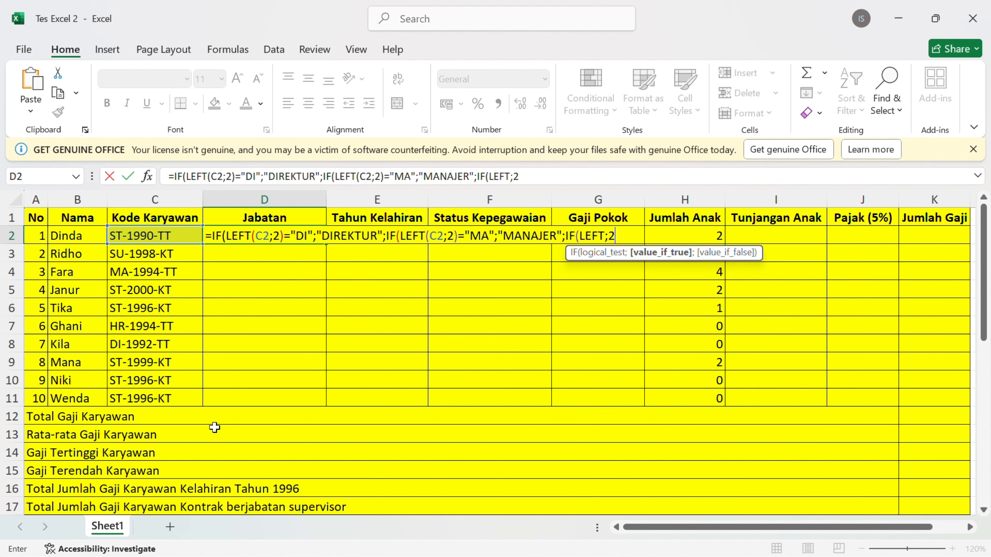
key("BackSpace")
key("BackSpace")
type("(")
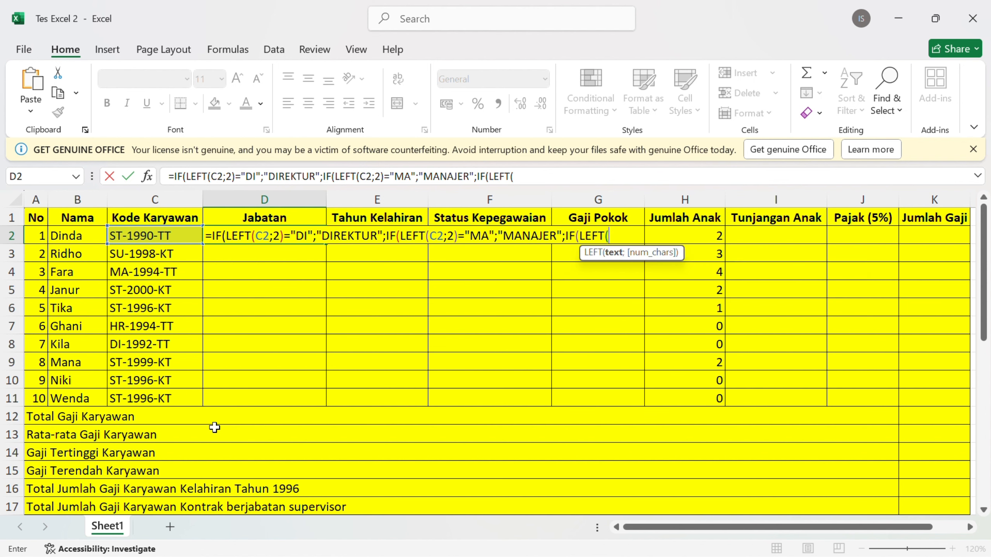
left_click(169, 236)
type(";2)=")
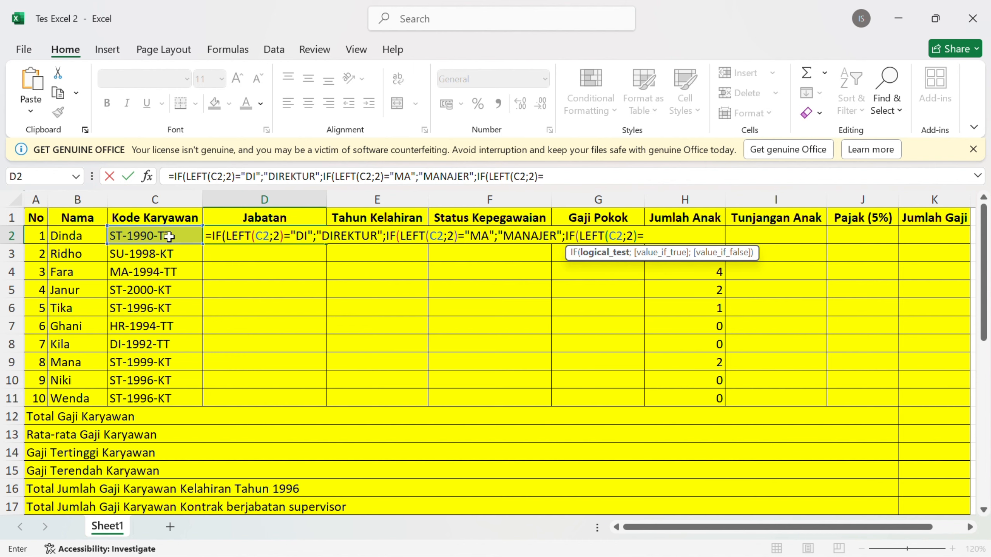
scroll(232, 363, "down", 3)
scroll(155, 468, "up", 3)
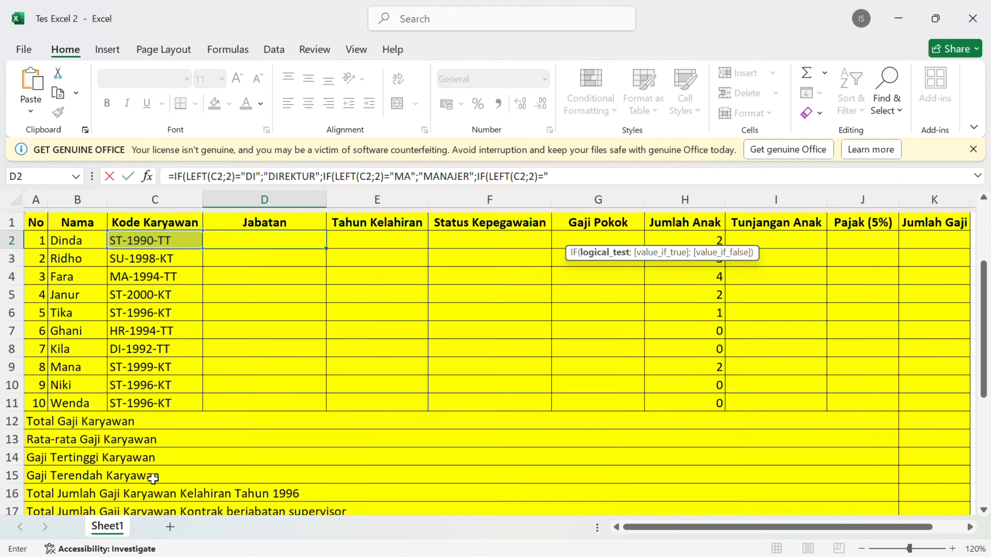
type("\"HR\"")
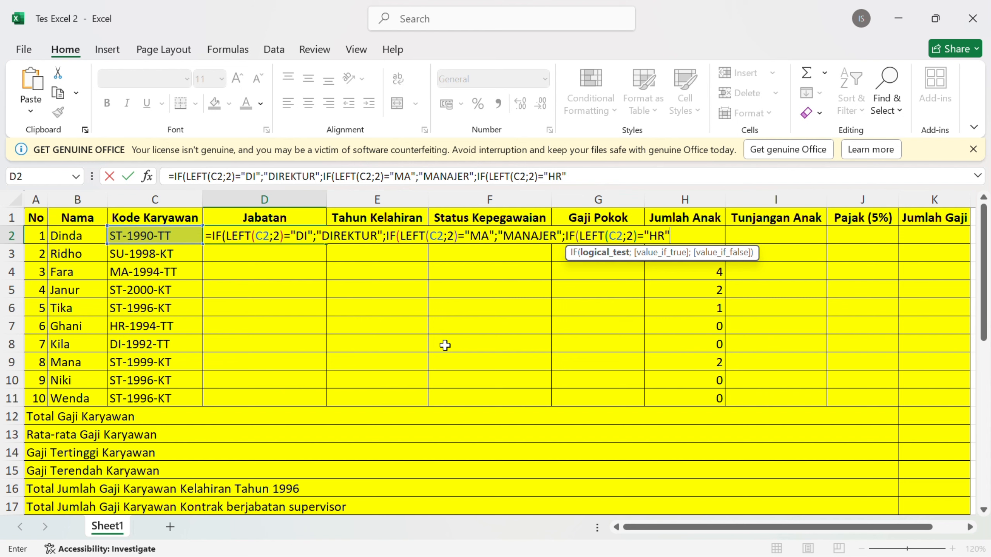
type(";\"HRD\";")
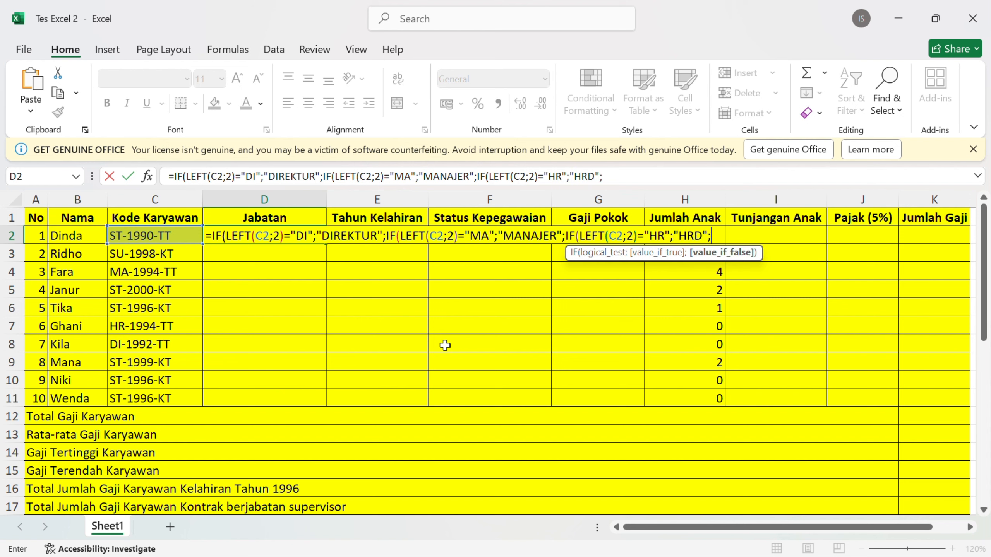
- Nest a fourth IF in the D2 formula that returns "SUPERVISOR" when LEFT(C2;2) equals "SU"
type("IF(LE")
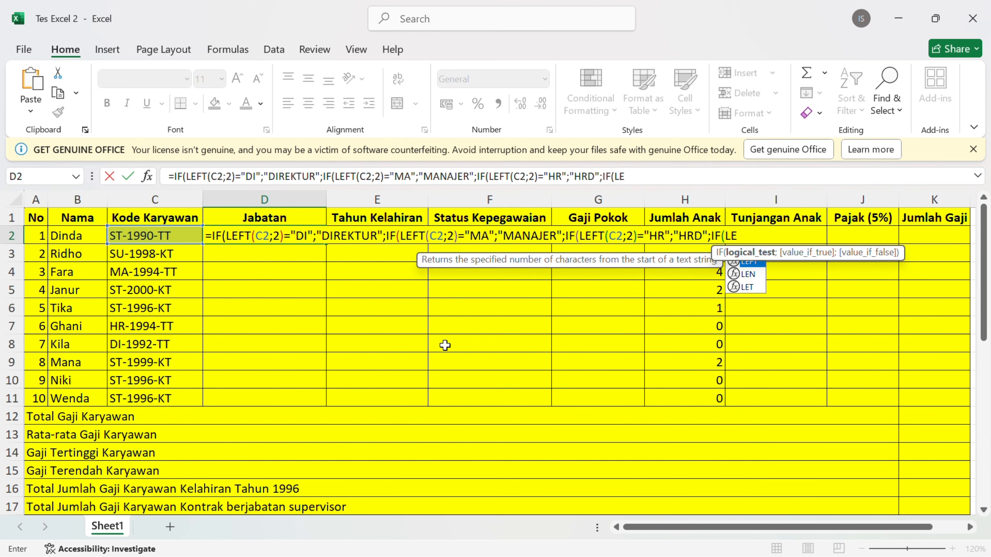
type("FT(")
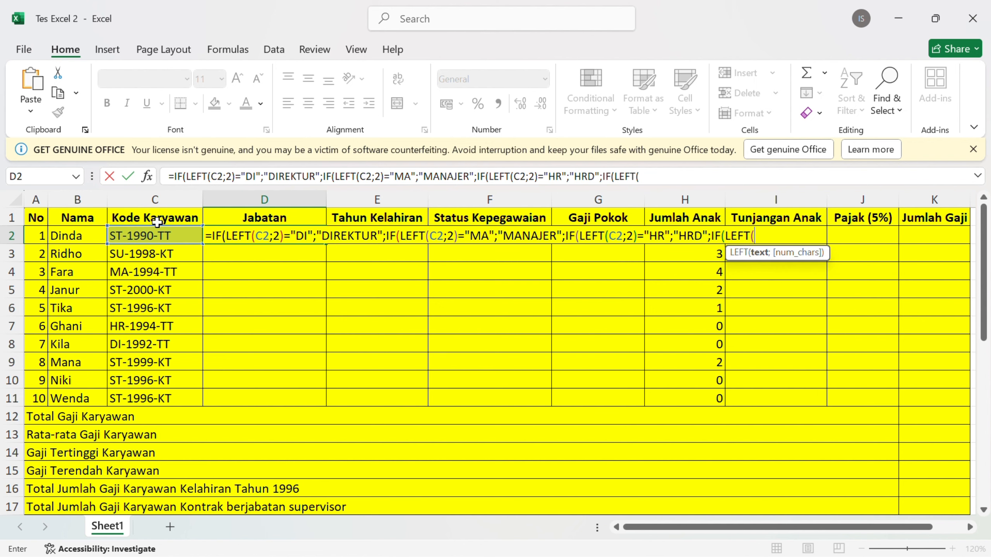
left_click(152, 234)
type(";2)")
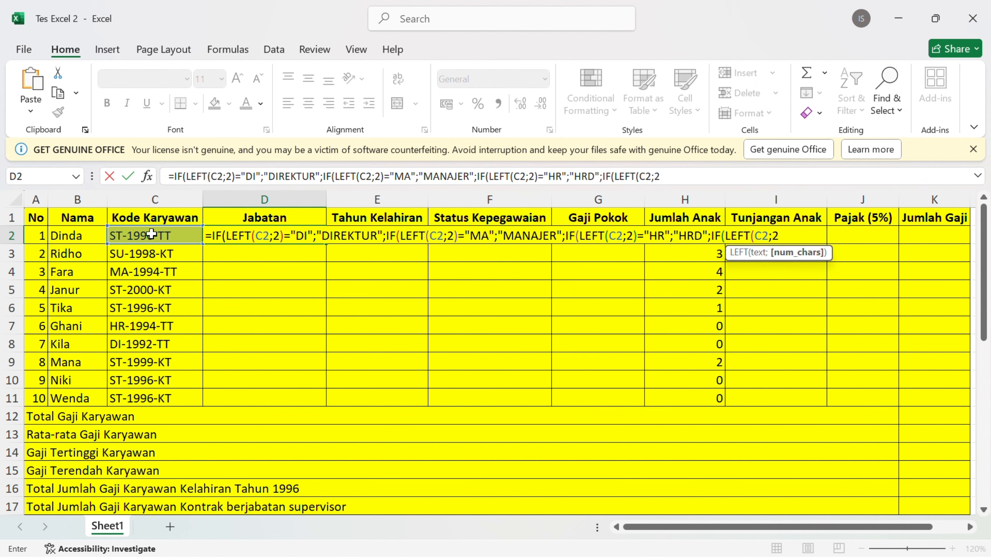
type("=\"")
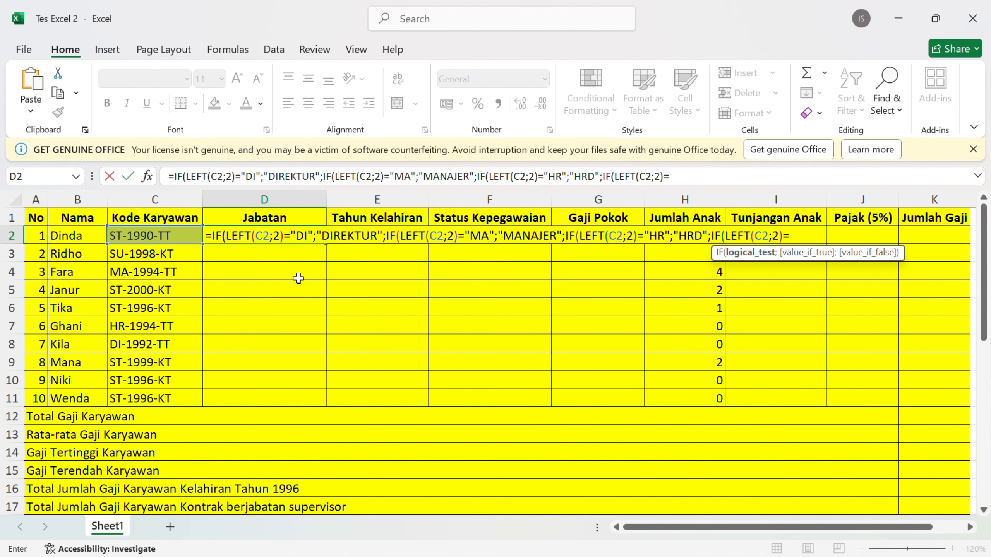
scroll(334, 344, "down", 1)
scroll(334, 344, "down", 2)
scroll(333, 344, "up", 3)
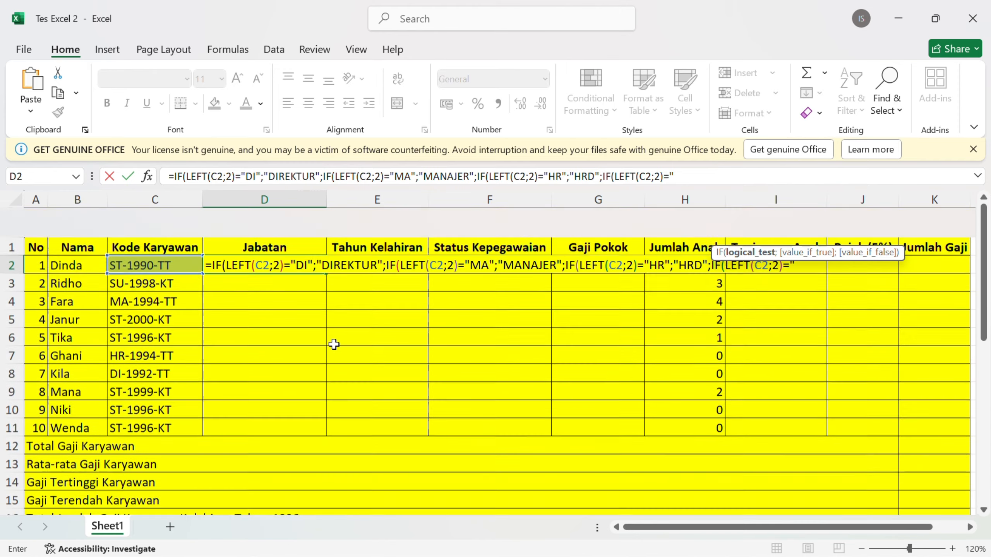
type("SU\";")
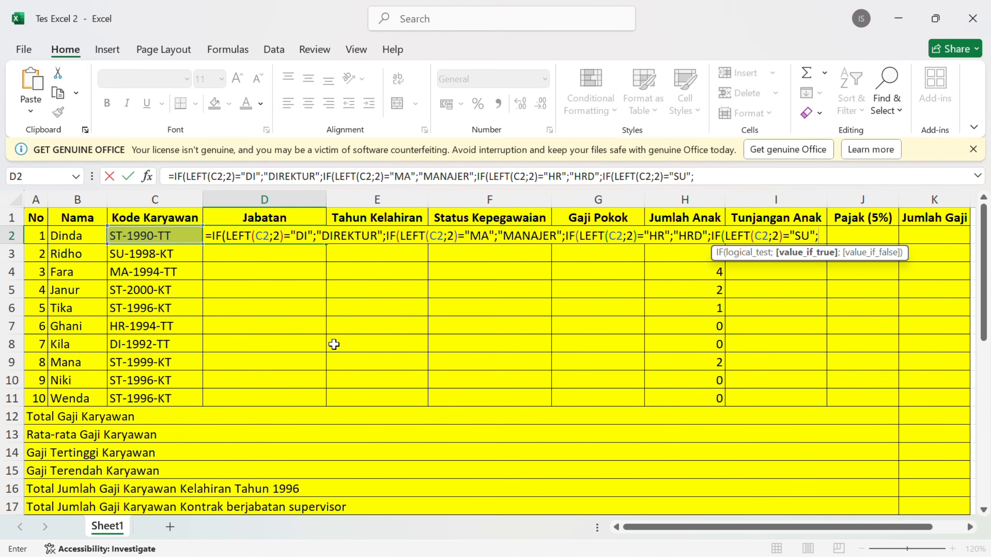
type("\"SUPERV")
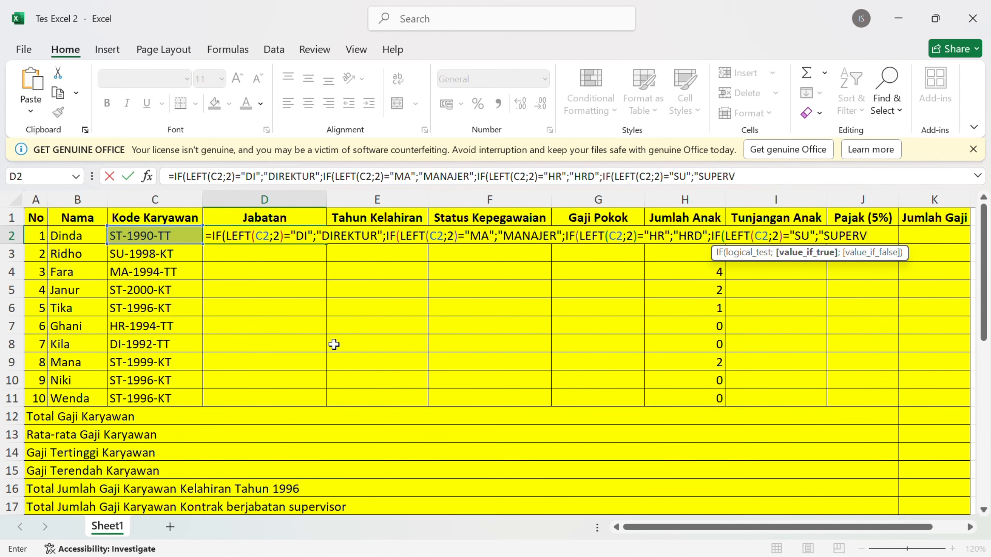
type("ISOR")
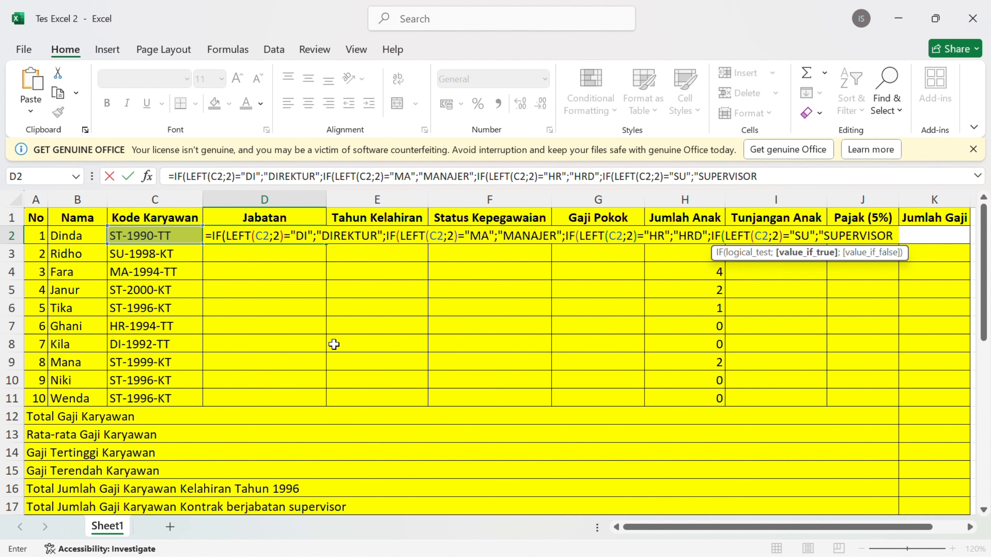
- Finish the D2 formula with "STAF" as the fallback result, accepting the closing-bracket correction, and fill it down through D11
type("\";\"STAF")
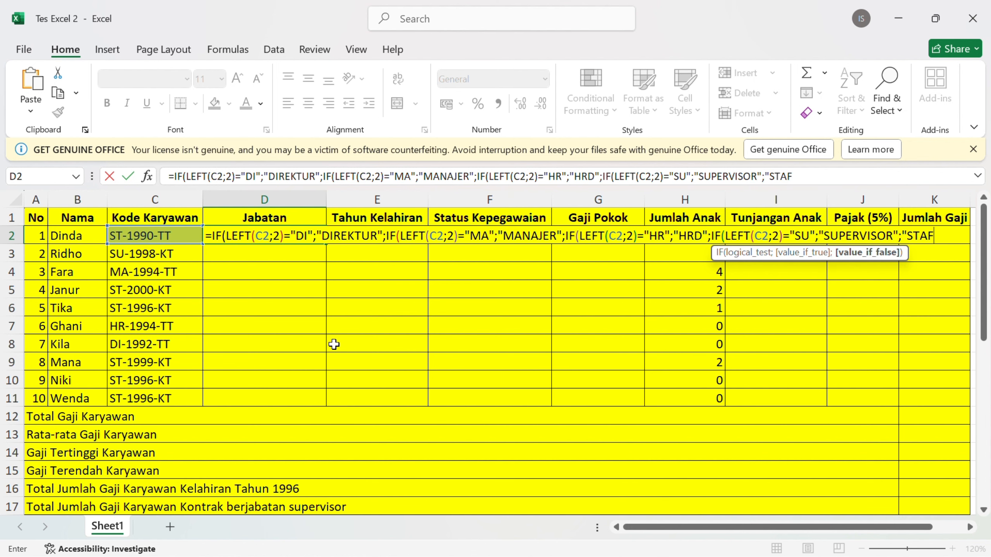
key("Return")
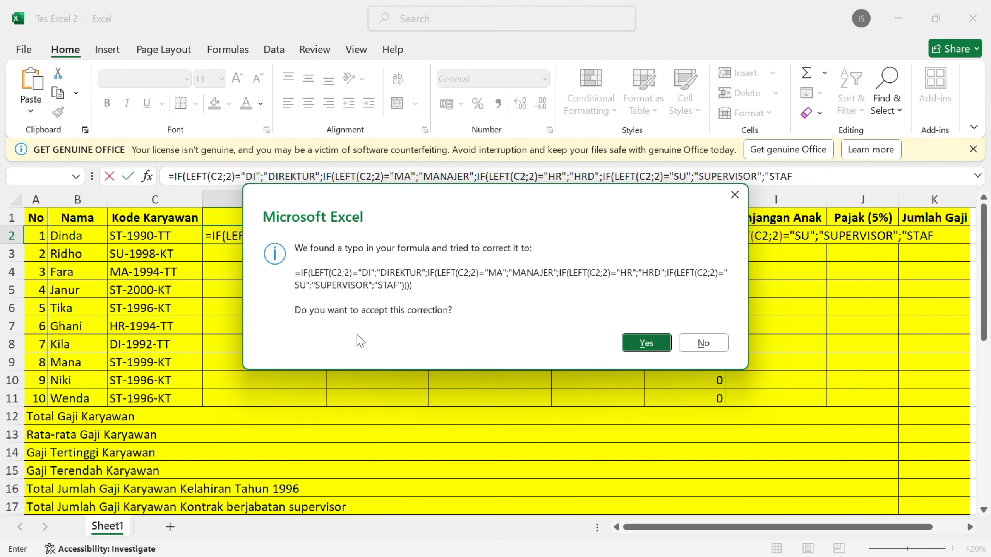
left_click(643, 345)
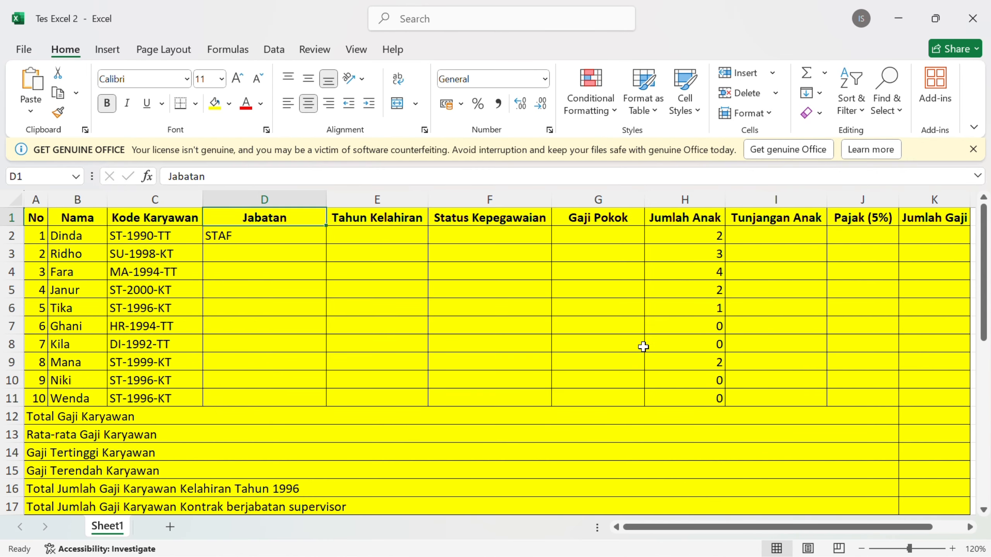
left_click(278, 239)
left_click_drag(327, 243, 326, 413)
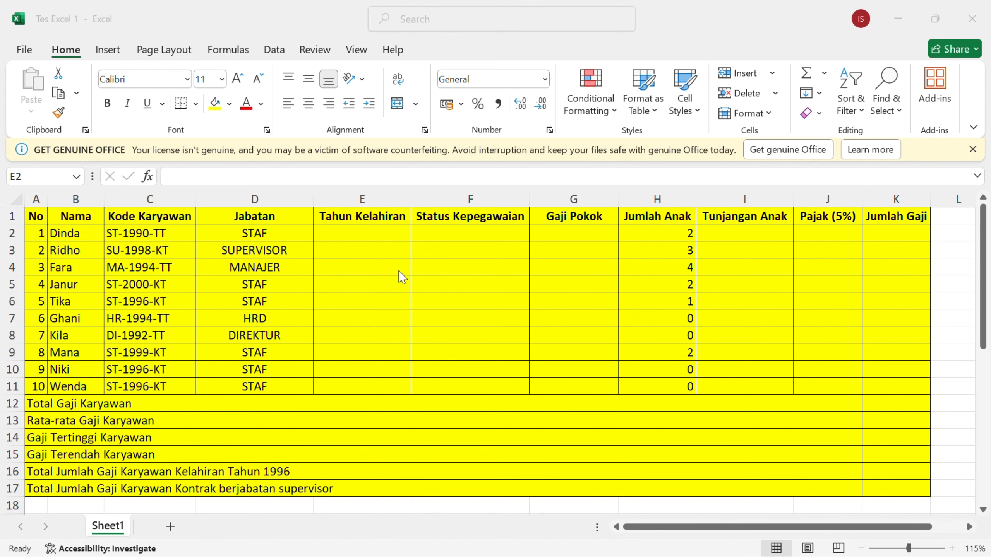
- Enter =MID(C2;4;4) in E2 of the Tahun Kelahiran column to extract the birth year from the employee code
scroll(402, 277, "down", 4)
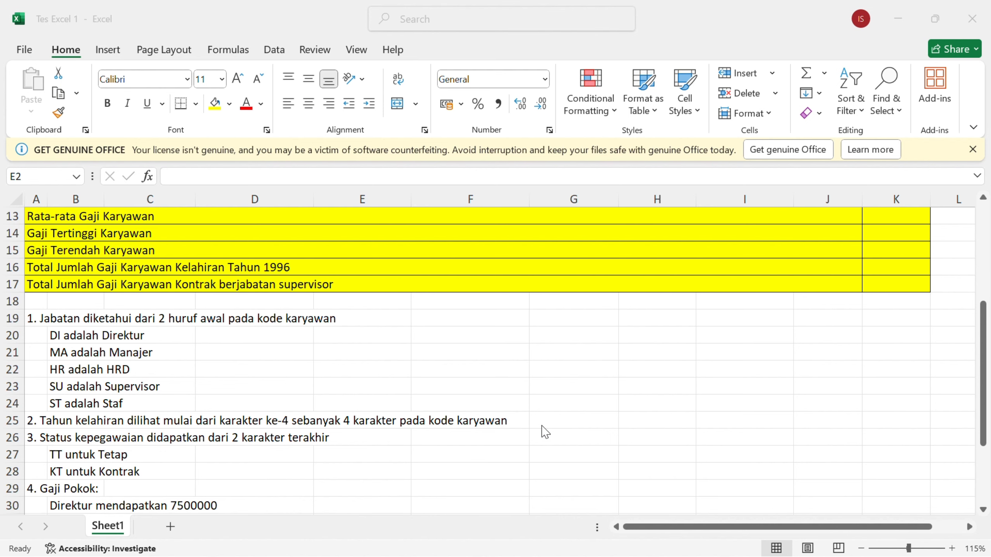
scroll(370, 375, "up", 2)
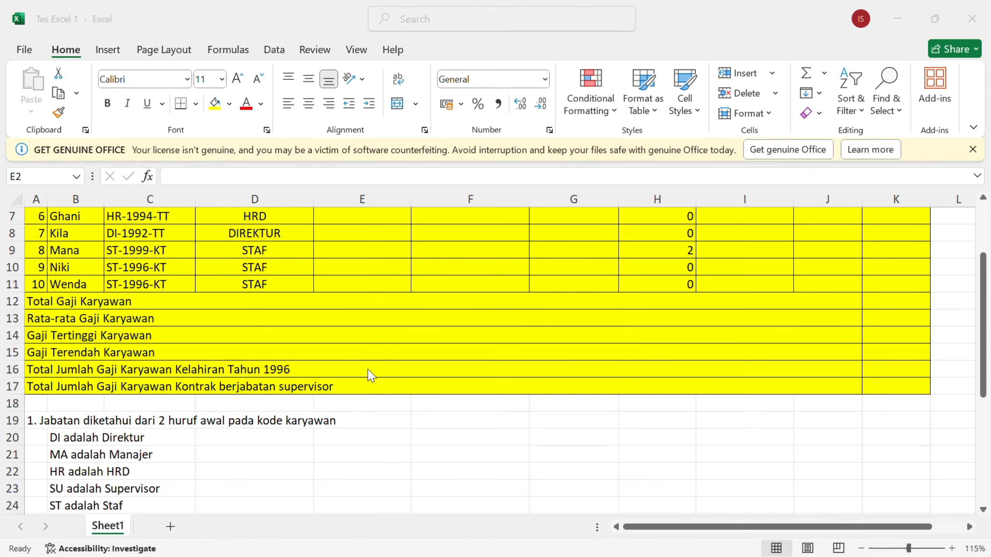
scroll(370, 375, "down", 2)
scroll(369, 373, "up", 4)
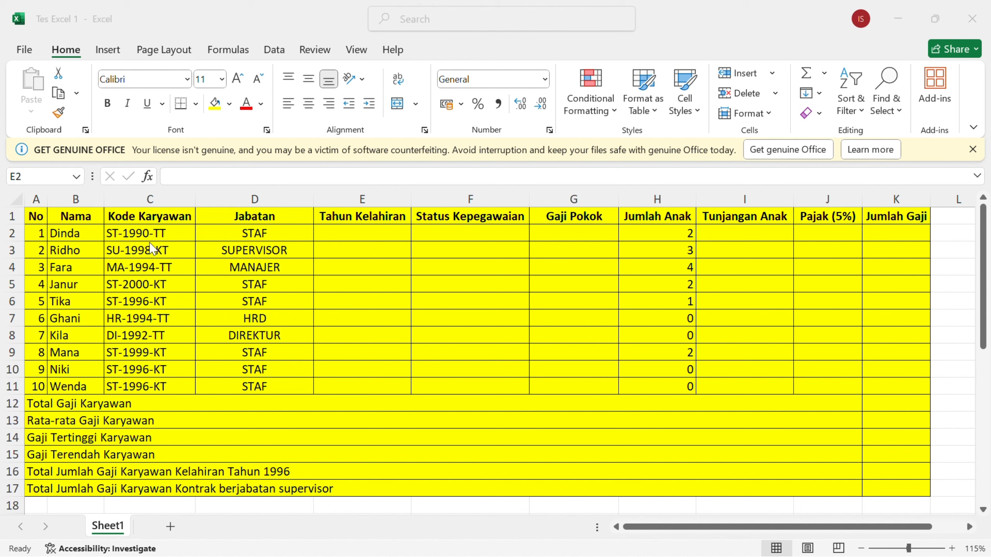
double_click(339, 226)
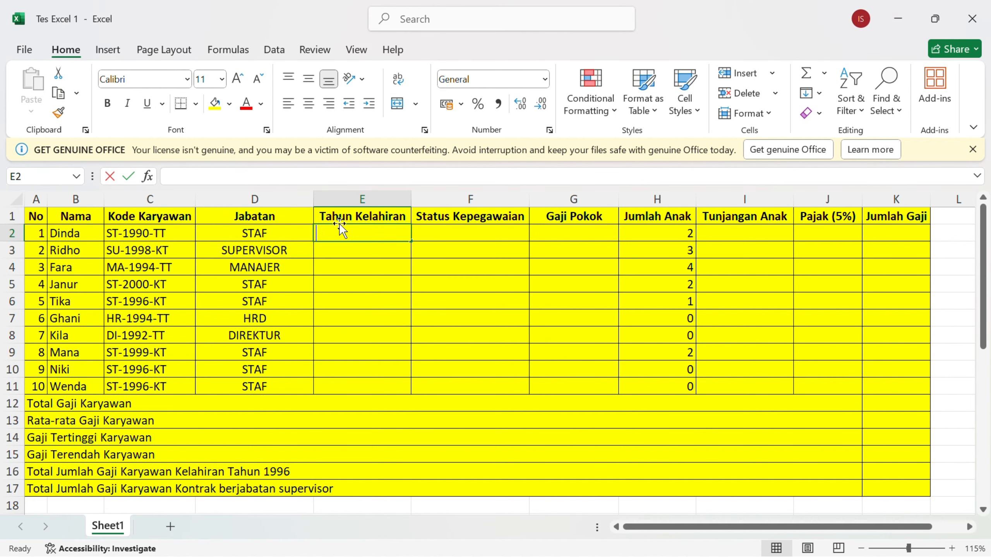
type("=M")
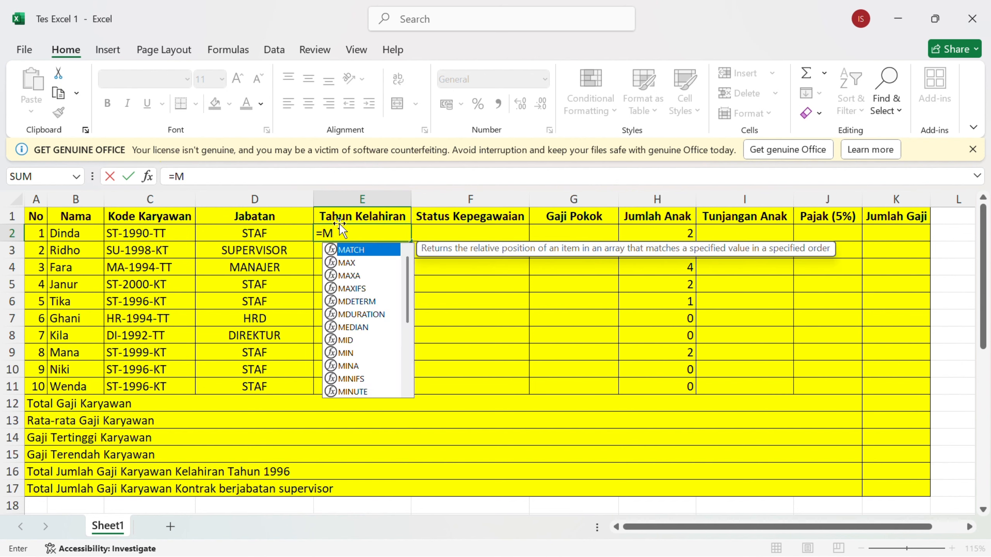
type("ID")
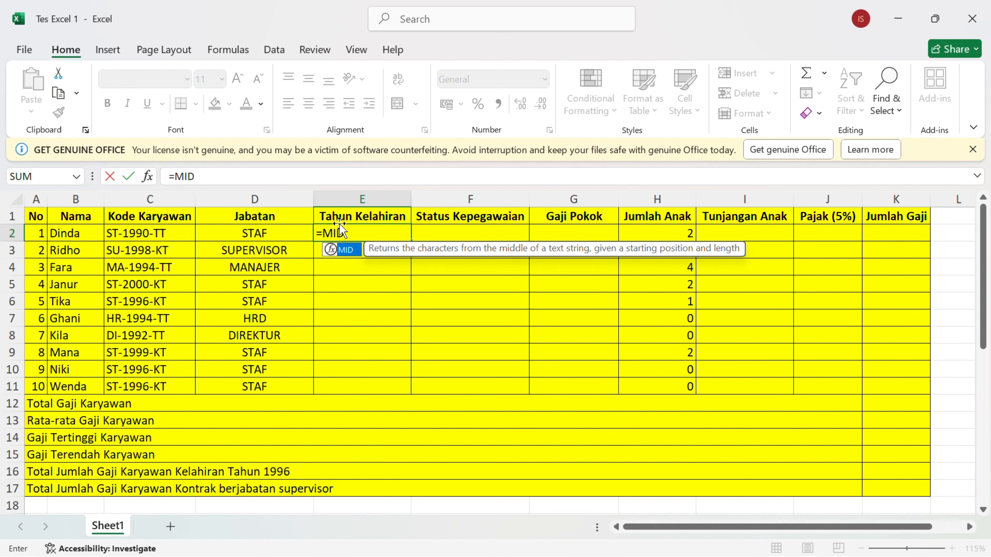
type("(")
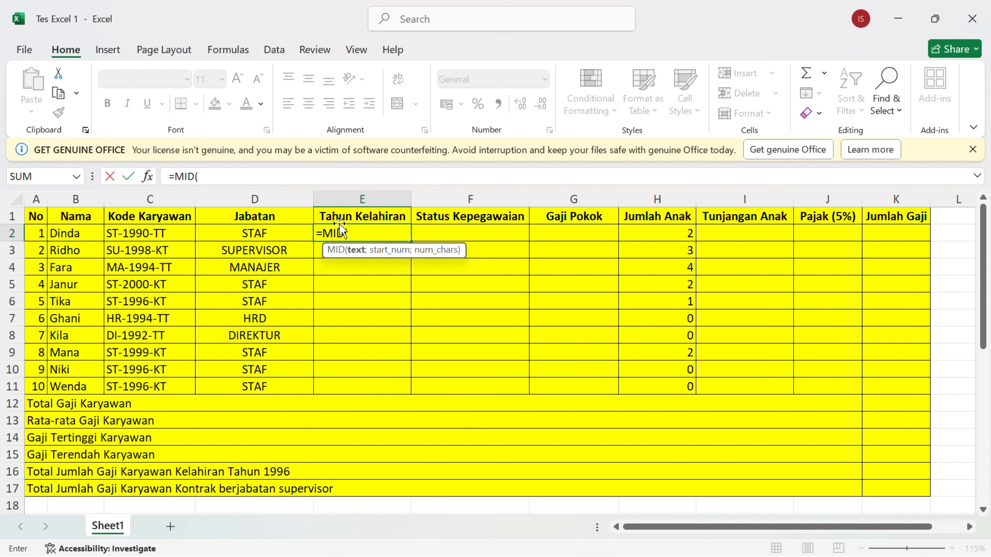
left_click(175, 230)
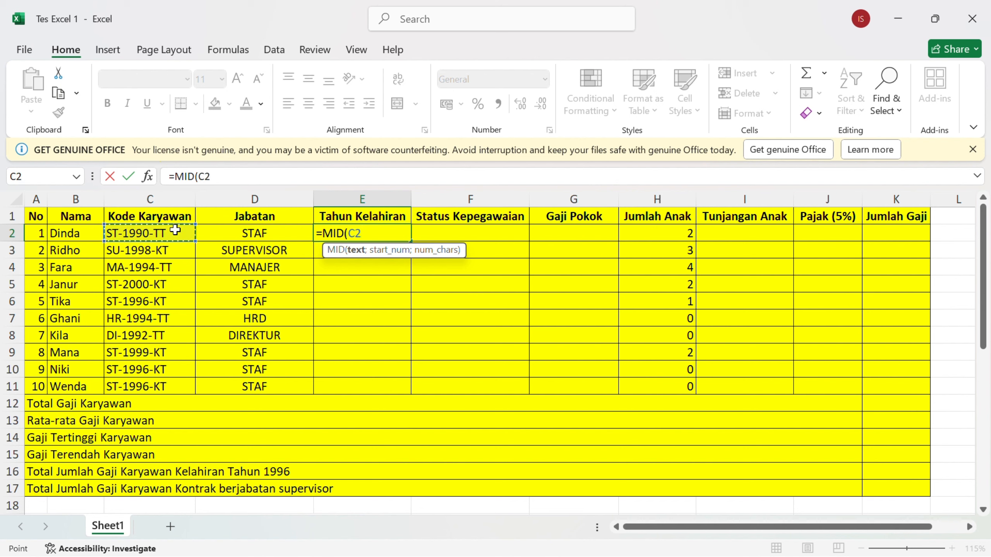
type(";")
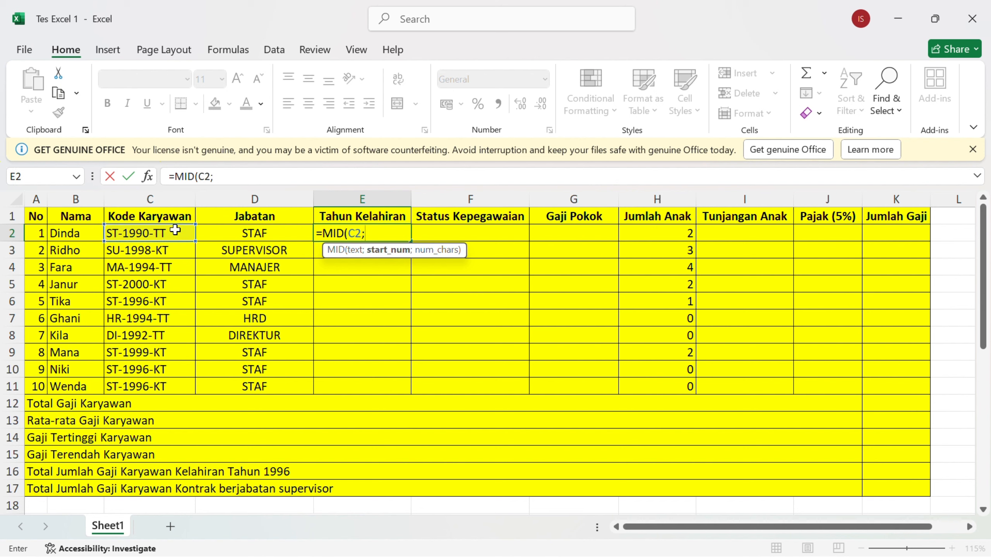
type("4;")
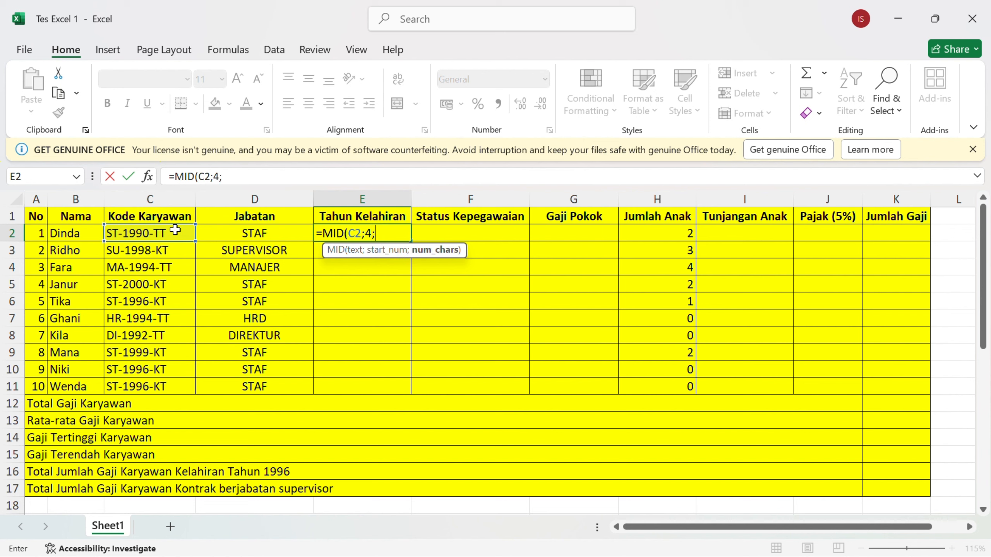
type("4)")
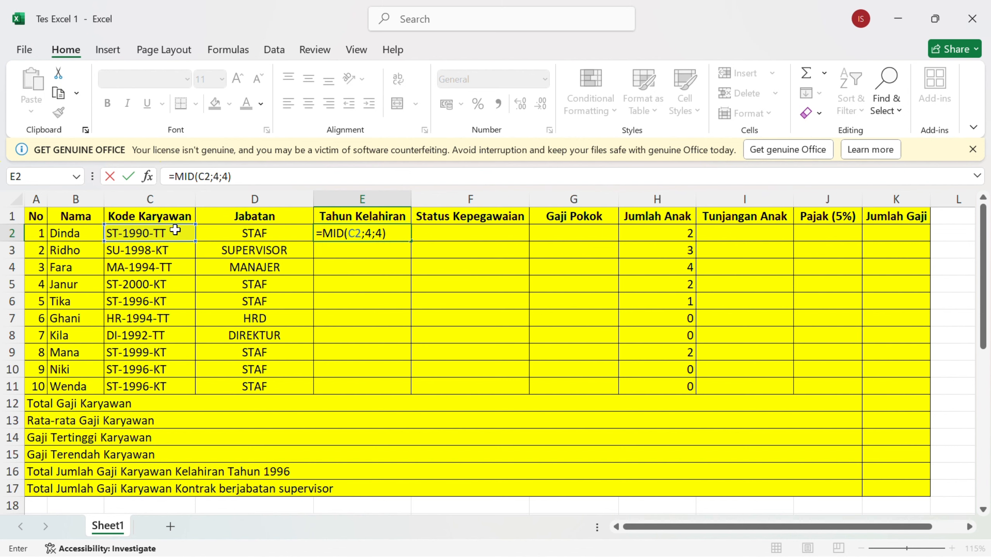
key("Return")
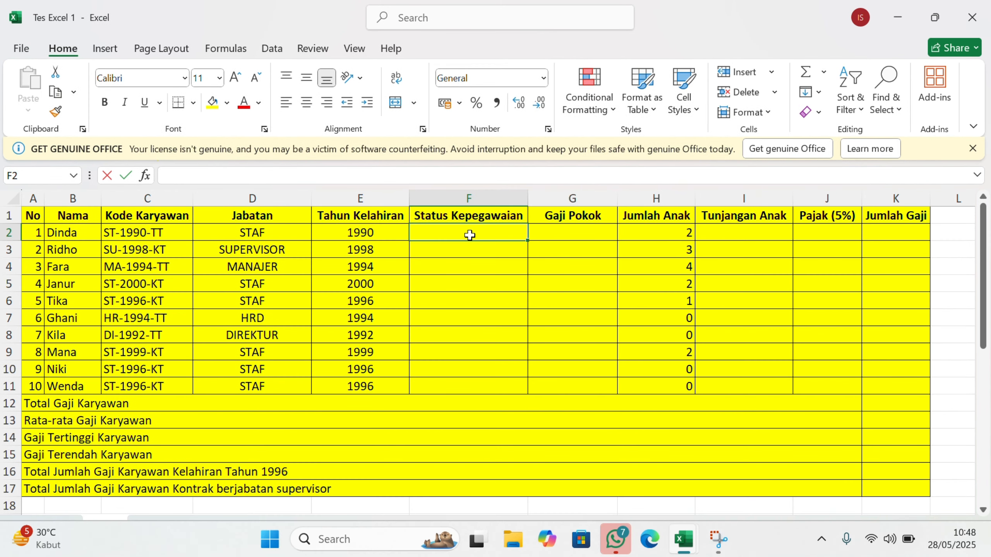
- Start the Status Kepegawaian formula in F2 with an IF testing whether RIGHT(C2;2) equals "TT", following the status rule below the table
type("=")
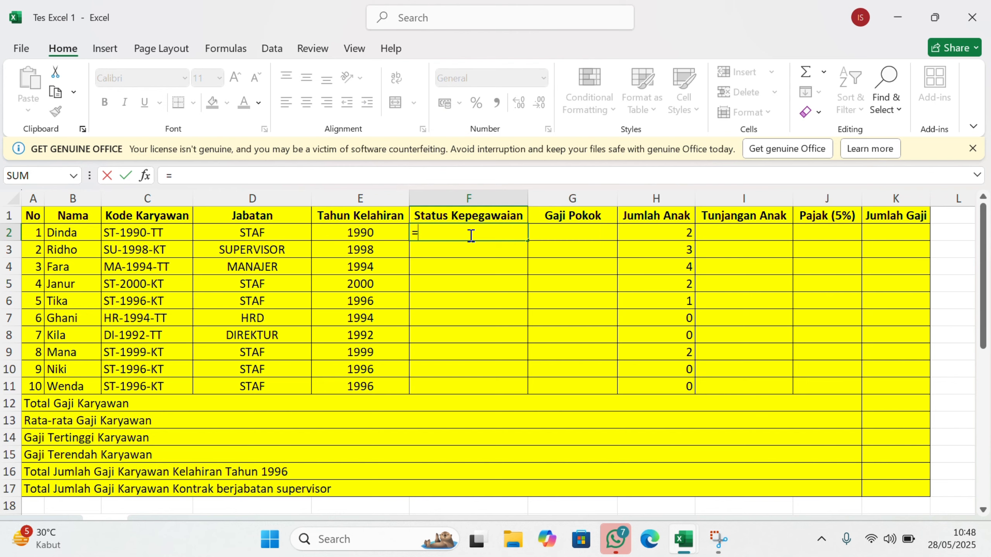
scroll(471, 235, "down", 5)
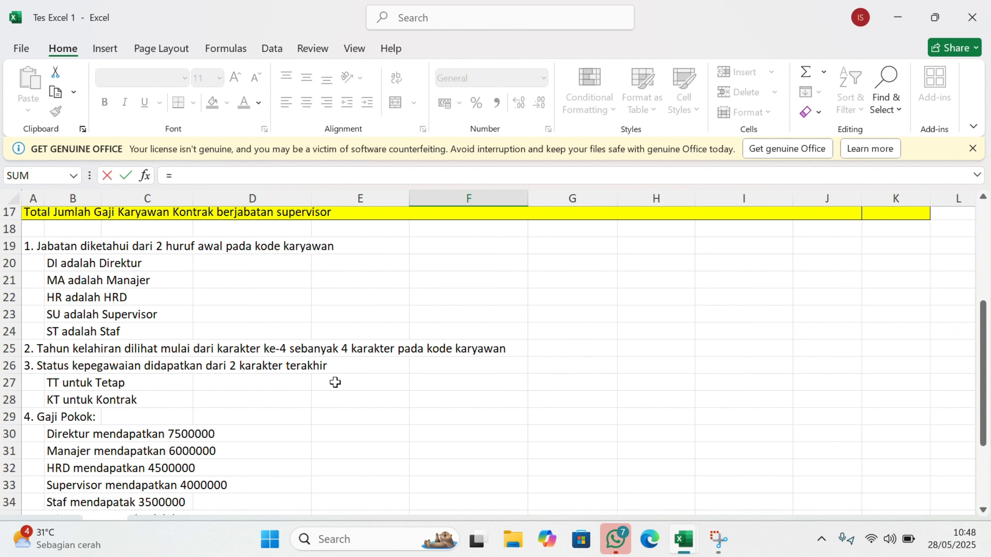
scroll(333, 382, "up", 2)
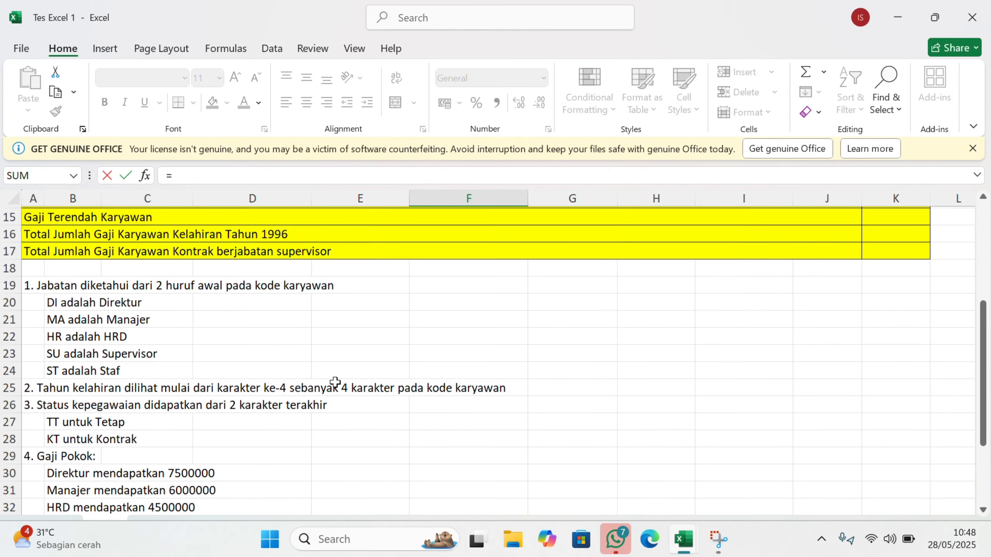
scroll(331, 381, "down", 2)
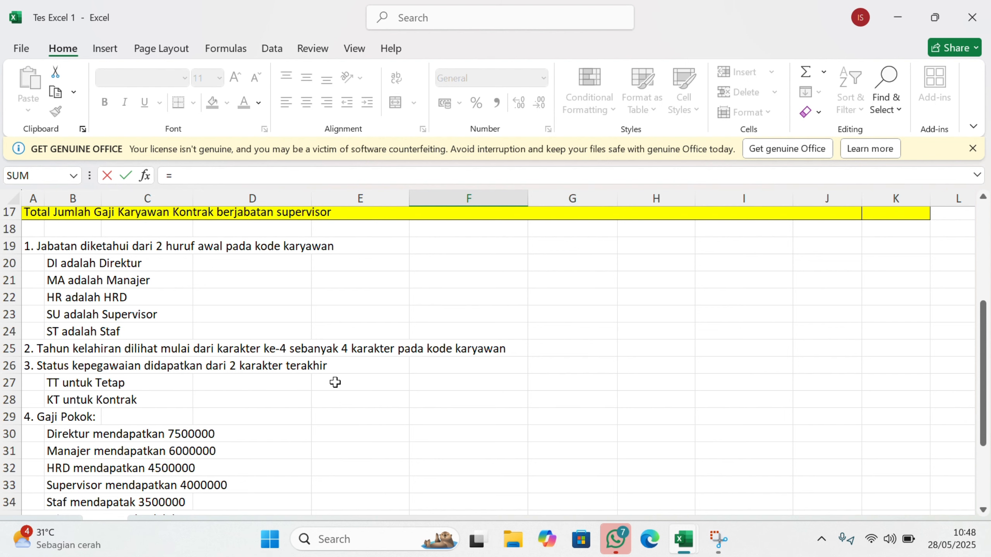
scroll(335, 382, "up", 1)
scroll(336, 382, "up", 5)
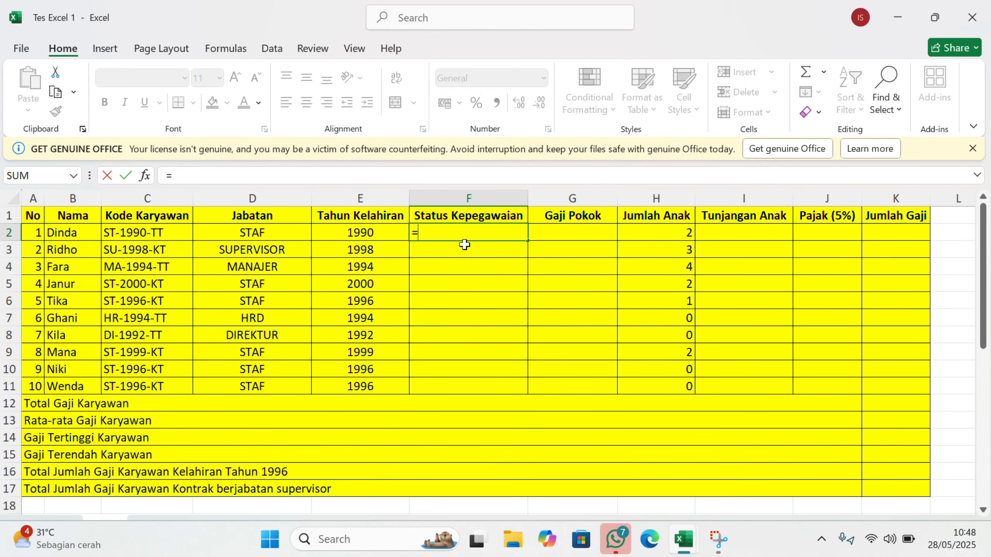
type("IF")
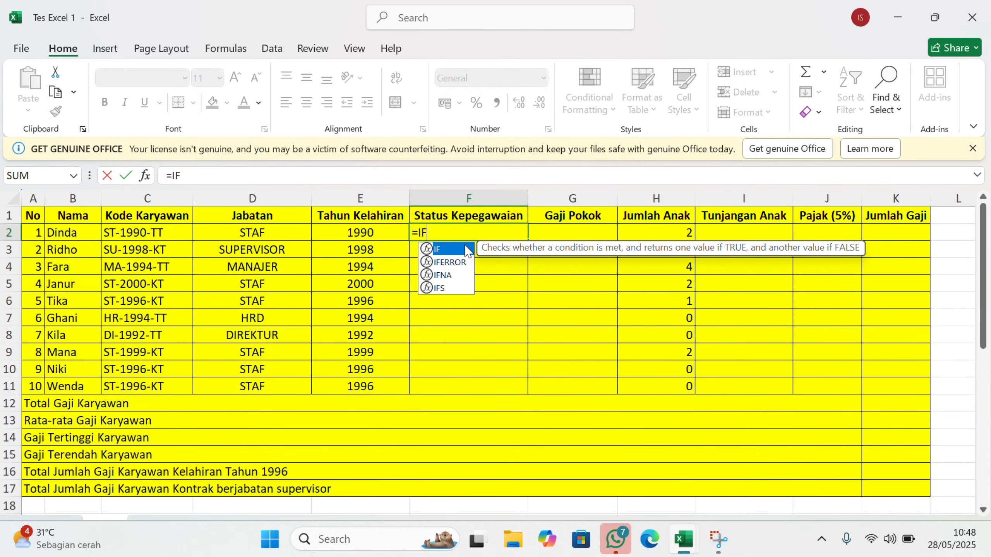
type("(")
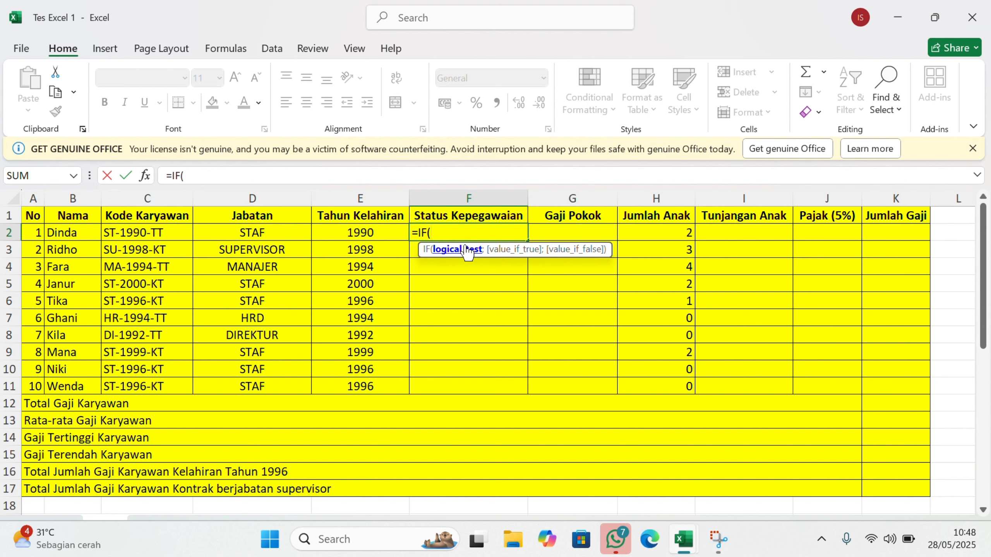
type("RIGH")
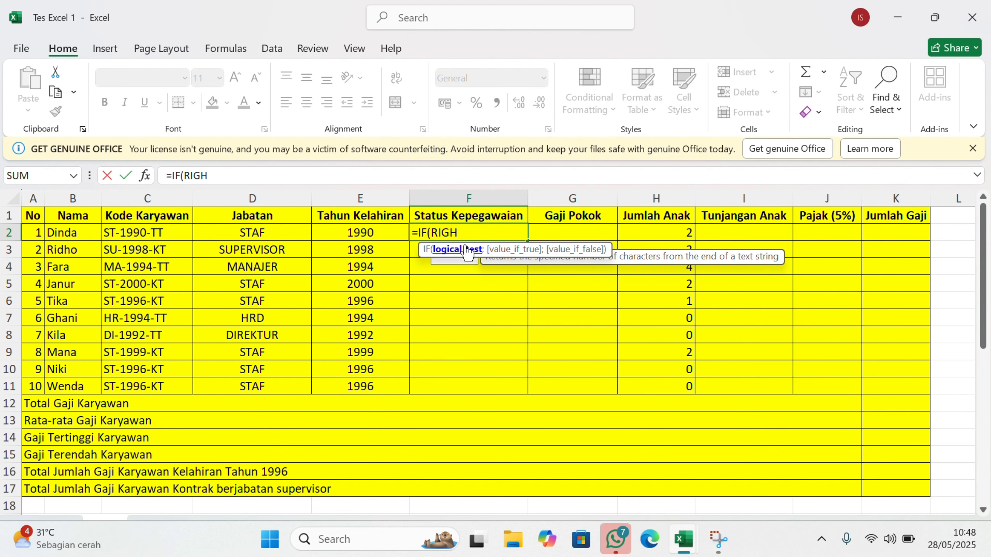
type("T(")
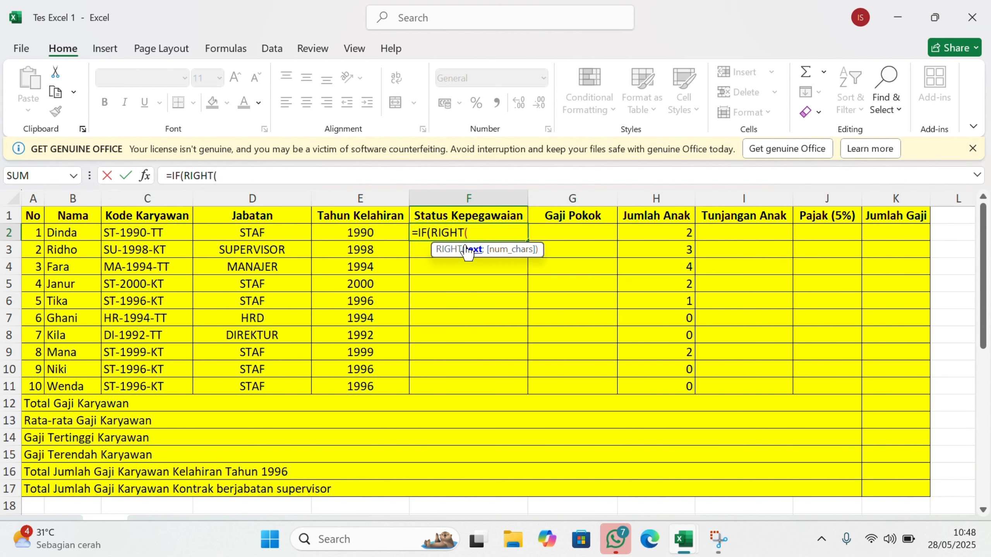
left_click(156, 234)
type(";")
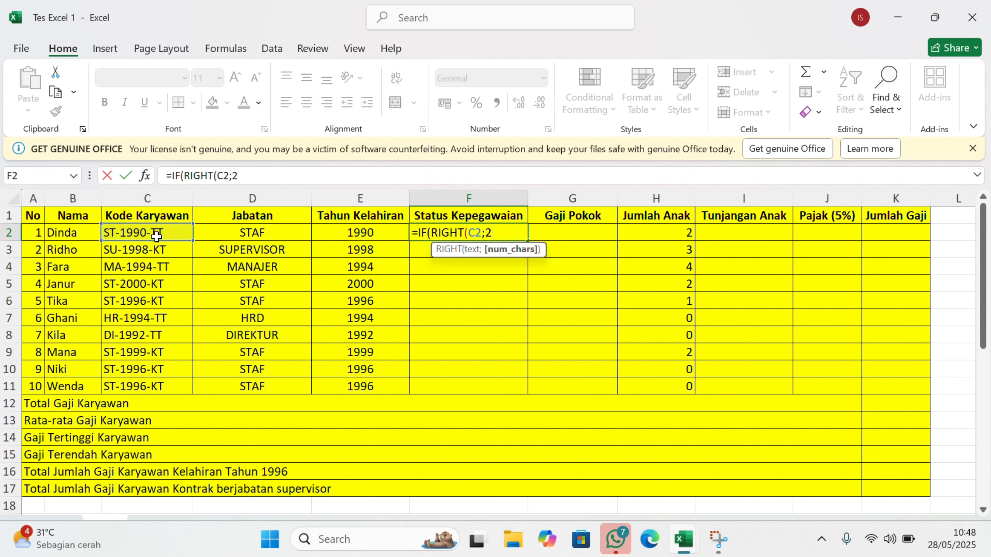
type("2)=\"")
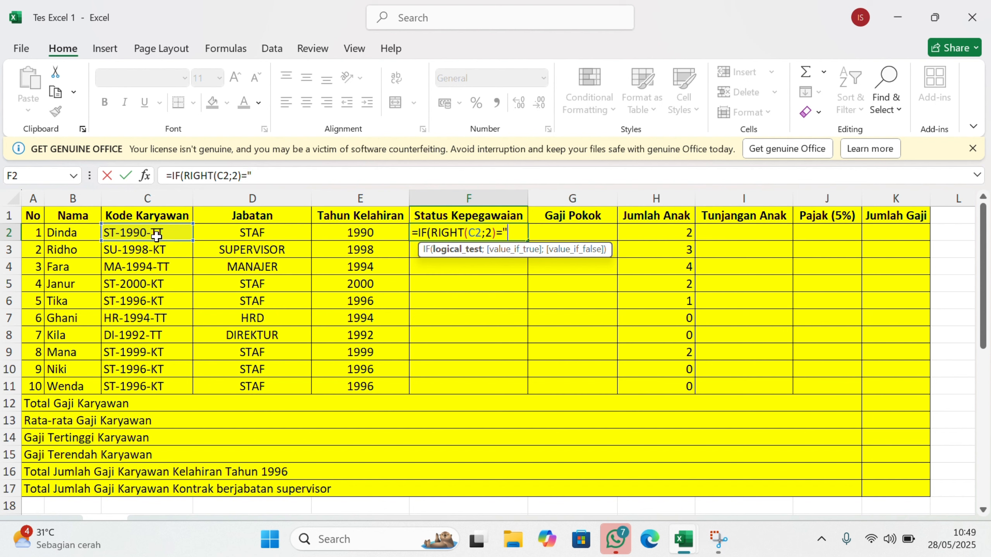
type("TT\";")
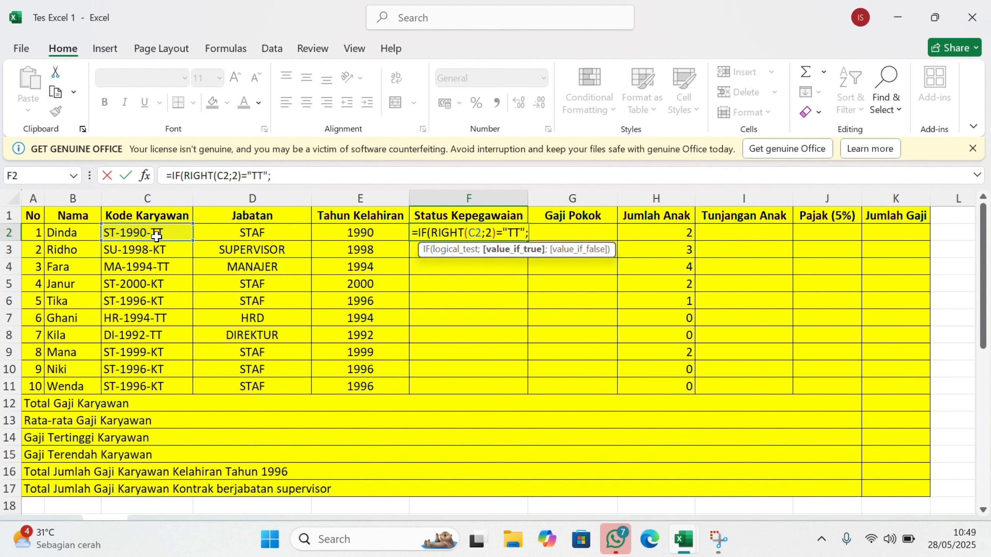
- Complete the F2 formula to return "TETAP" when true and "KONTRAK" otherwise, and fill it down through F11
type("\"TETAP\";")
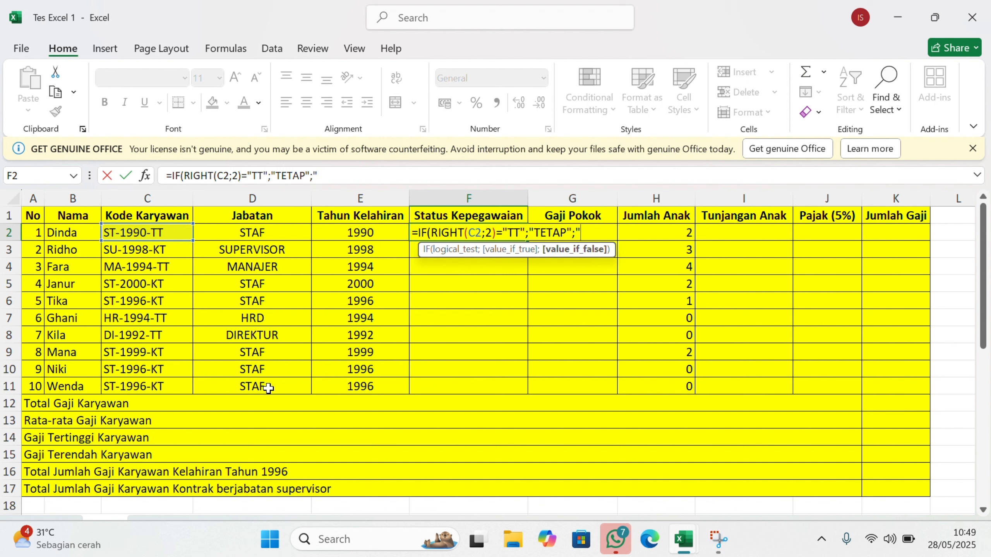
type("\"KONTRAK")
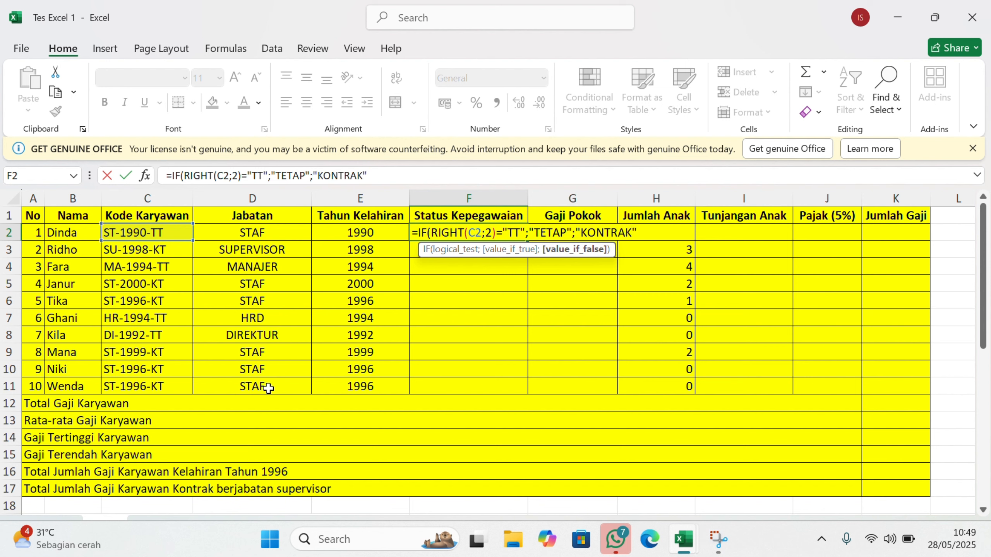
type("\")")
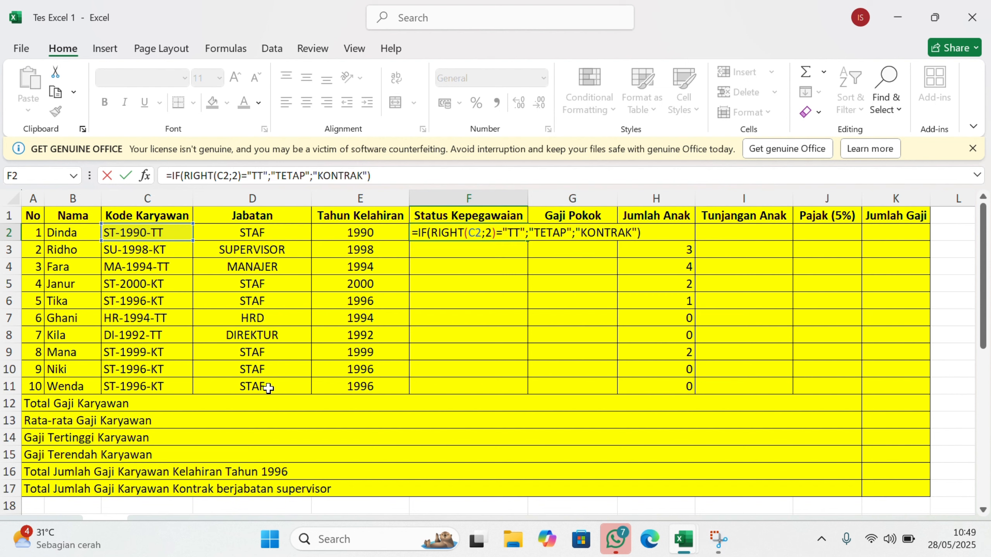
key("Return")
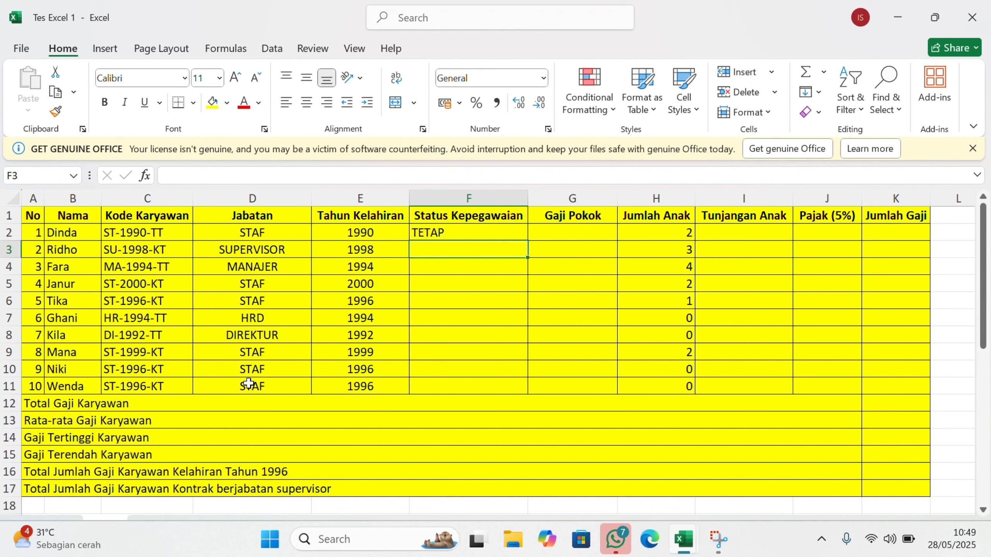
left_click(483, 232)
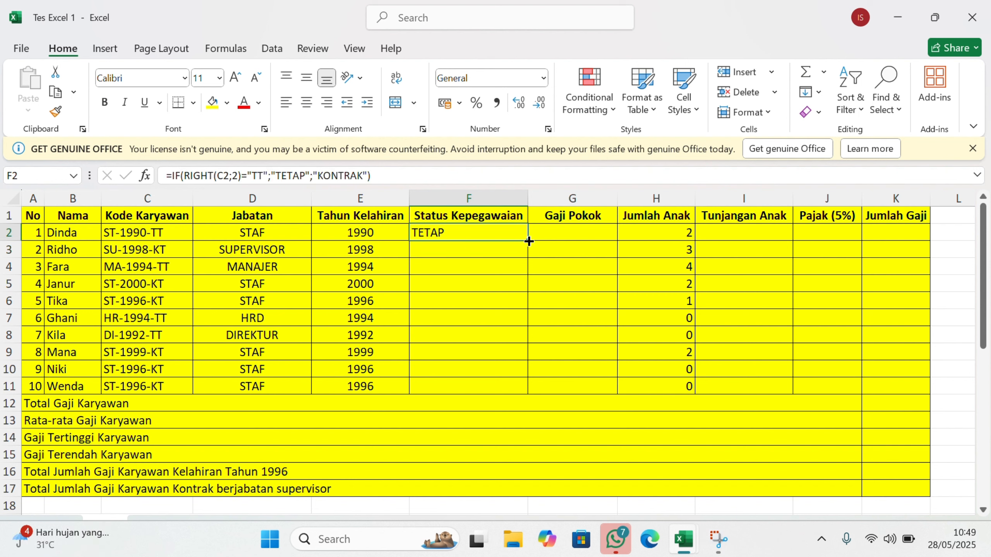
left_click_drag(528, 249, 535, 386)
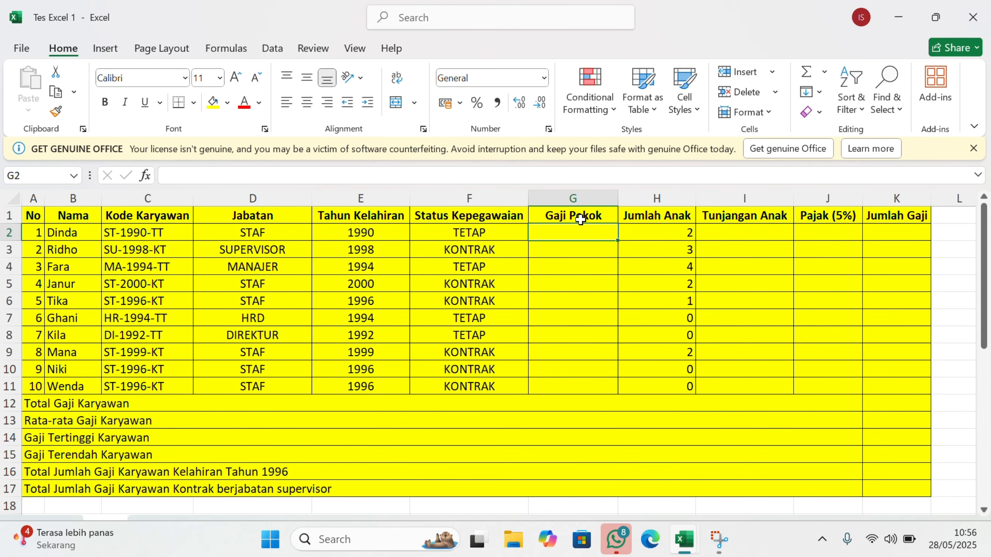
- Begin the Gaji Pokok formula in G2 with an IF that returns 7500000 when D2 equals "DIREKTUR"
type("=")
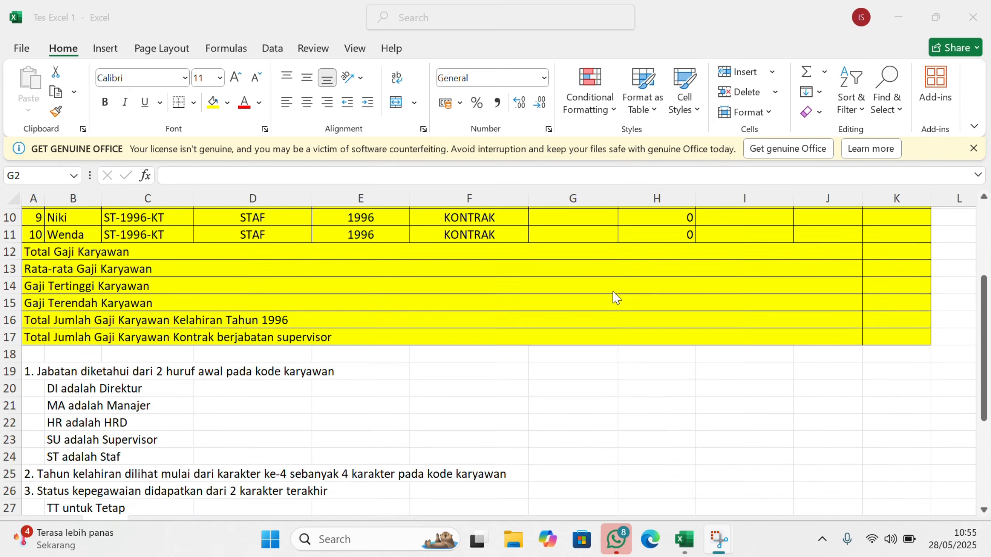
scroll(614, 298, "down", 3)
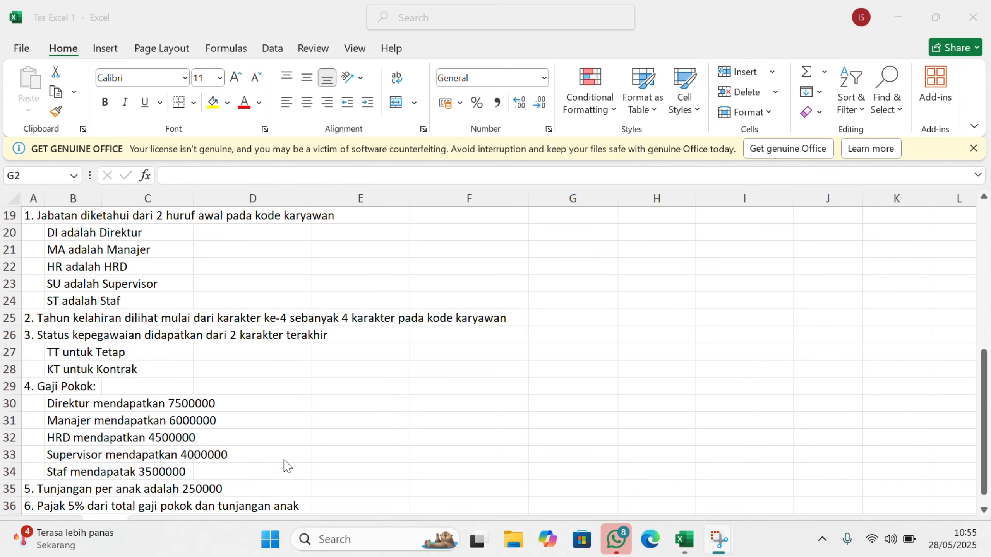
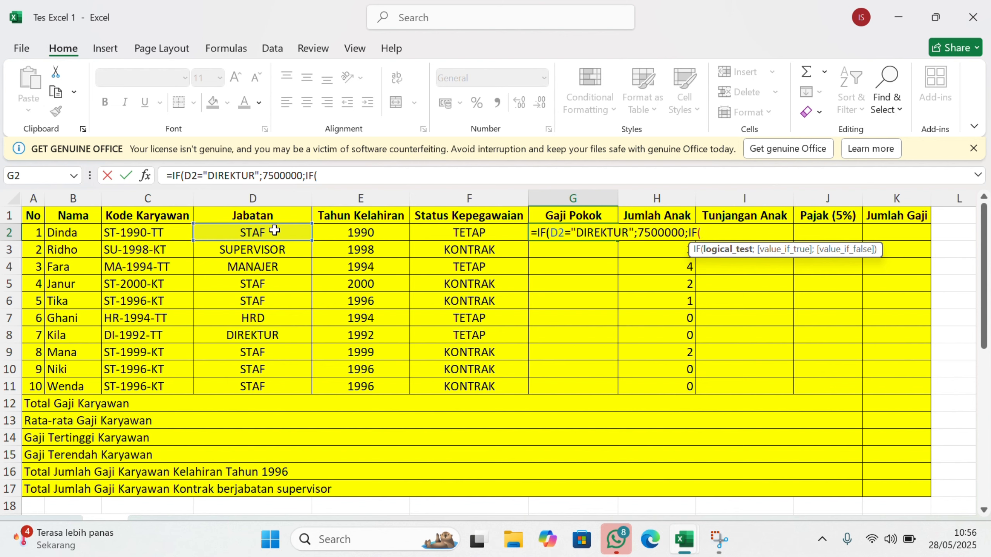
- Nest a second IF in the G2 formula that returns 6000000 when D2 equals "MANAJER"
type("=")
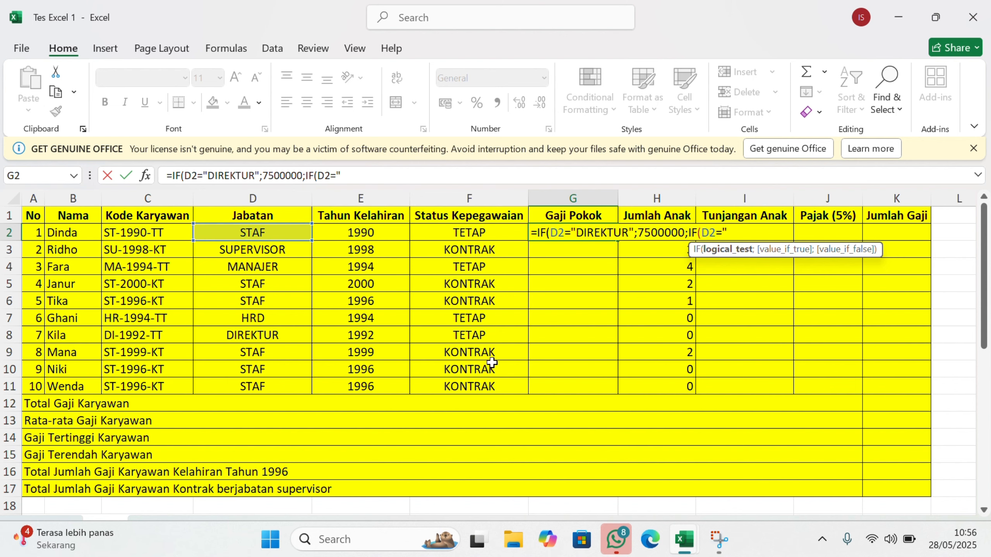
scroll(493, 457, "down", 6)
scroll(480, 420, "up", 6)
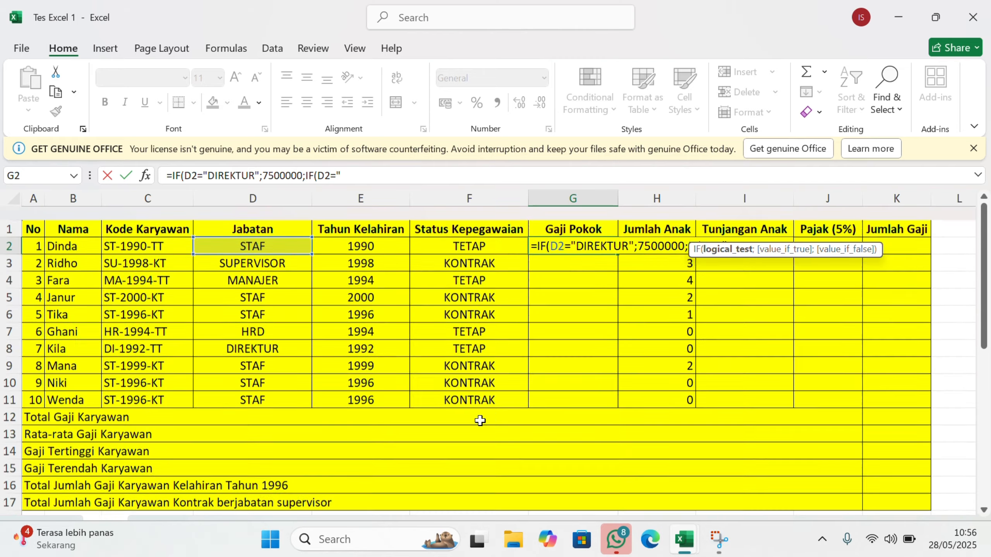
type("MANA")
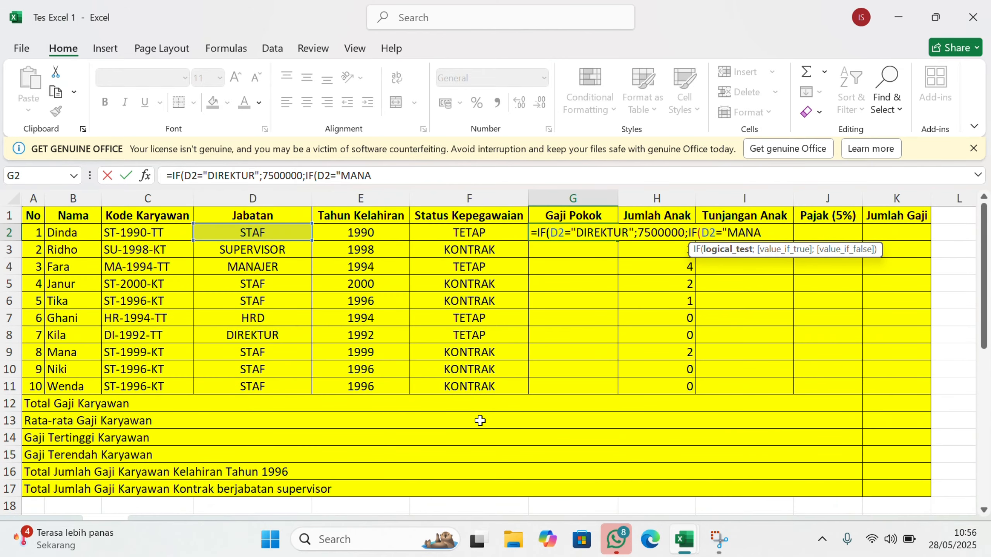
type("JER\";")
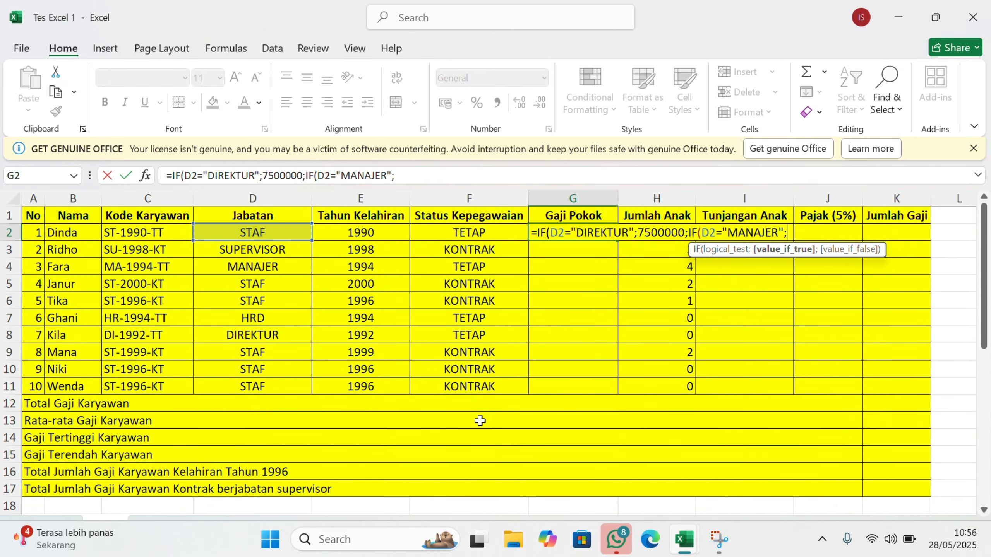
scroll(669, 422, "down", 5)
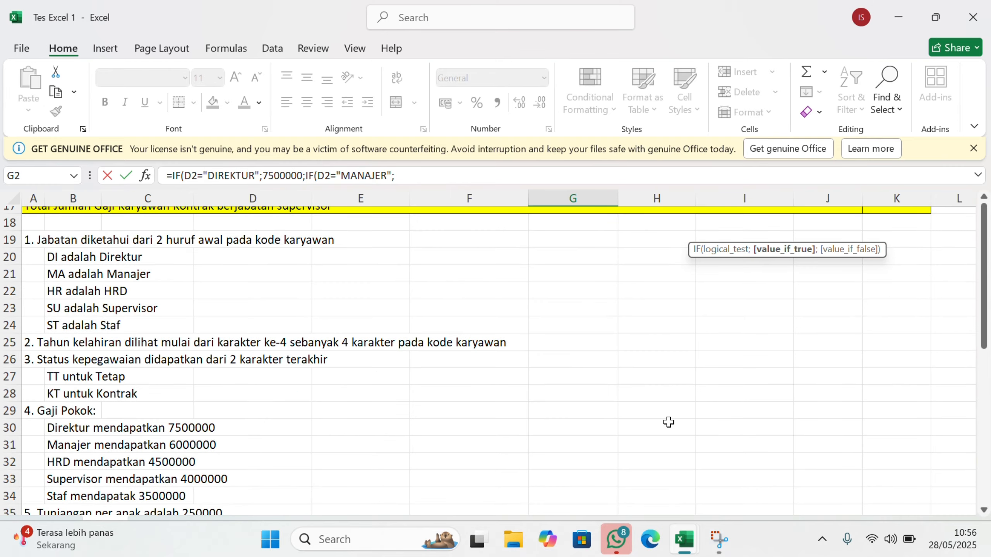
scroll(668, 421, "up", 5)
type("60")
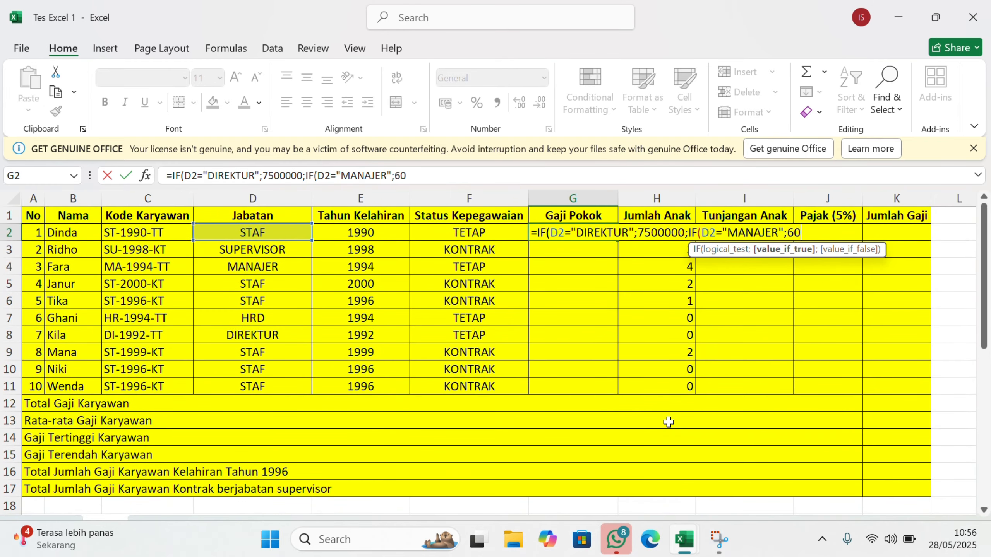
type("00000;IF(")
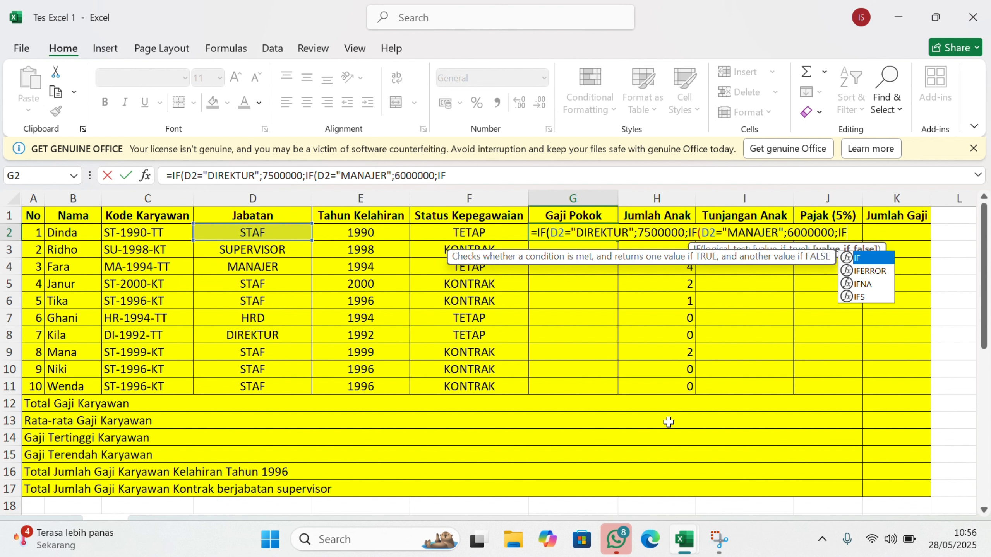
- Nest a third IF in the G2 formula that returns 4500000 when D2 equals "HRD"
left_click(254, 233)
type("=")
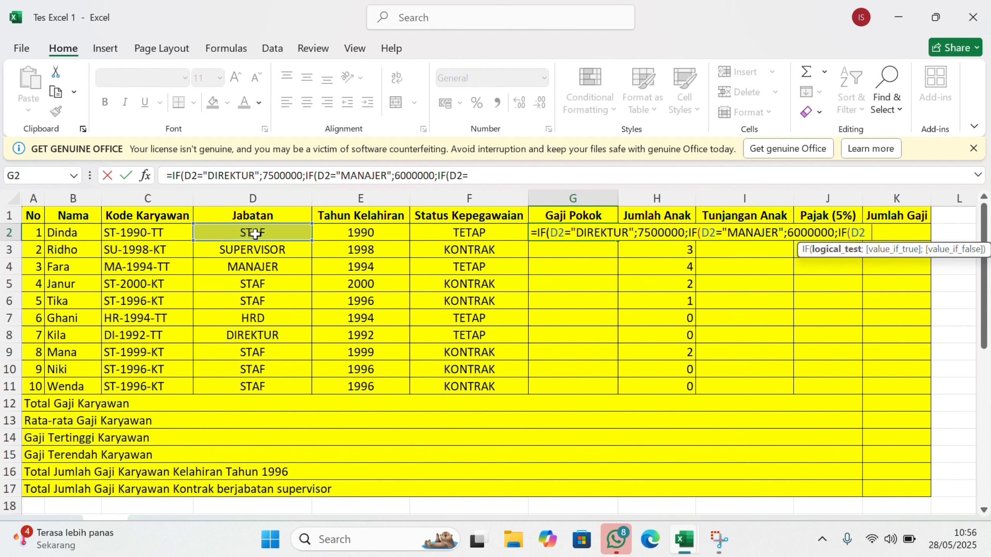
type("\"")
scroll(474, 408, "down", 6)
scroll(474, 408, "down", 1)
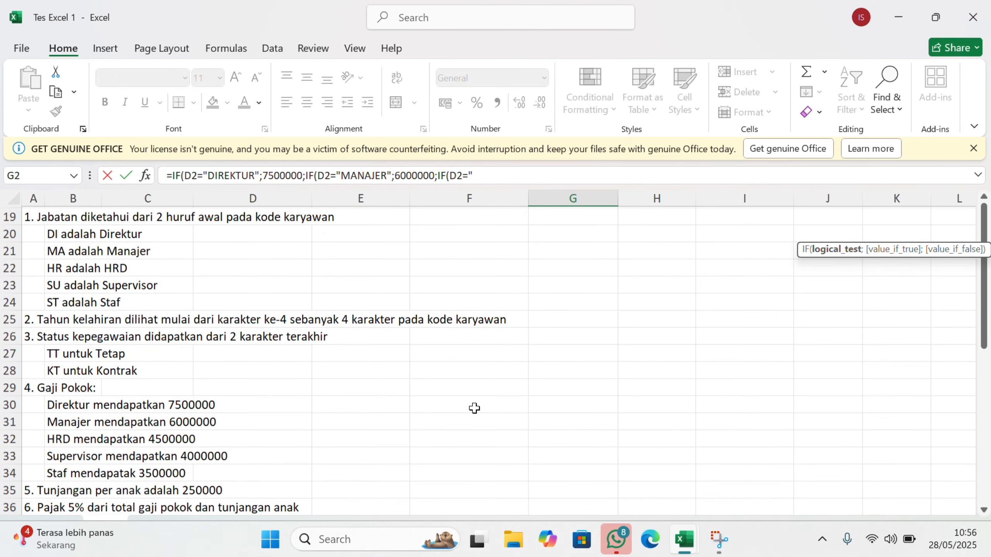
scroll(474, 408, "up", 6)
type("HRD")
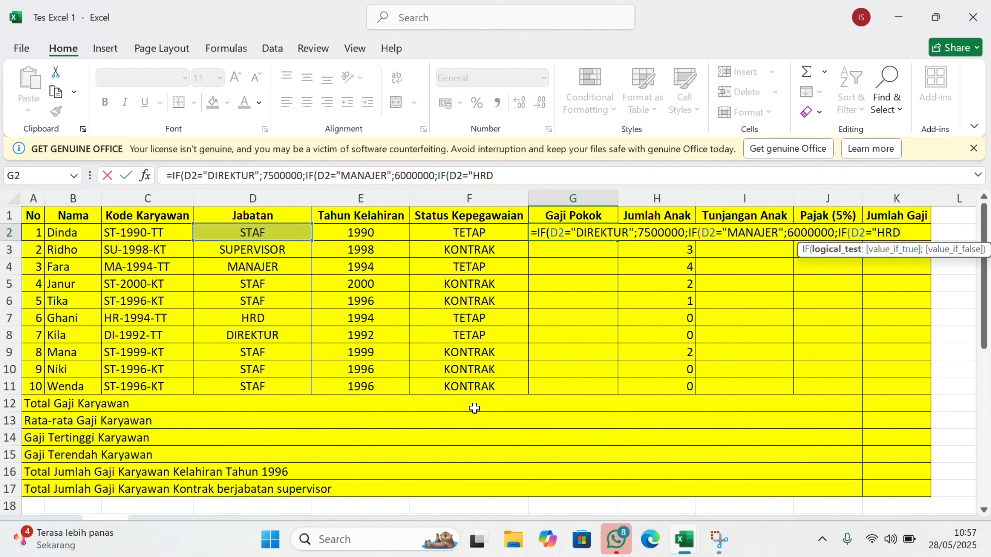
type("\";")
scroll(643, 460, "down", 3)
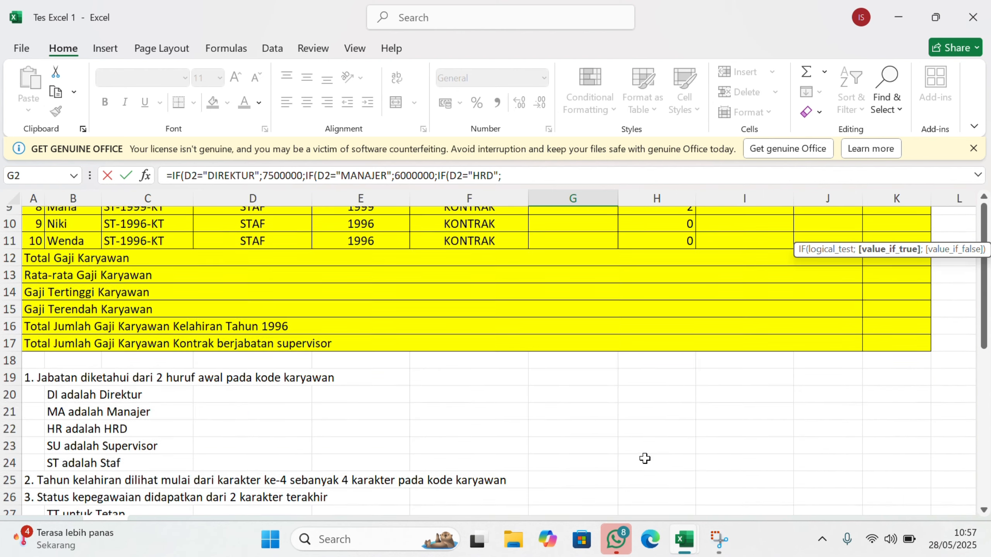
scroll(644, 459, "down", 2)
scroll(645, 459, "up", 5)
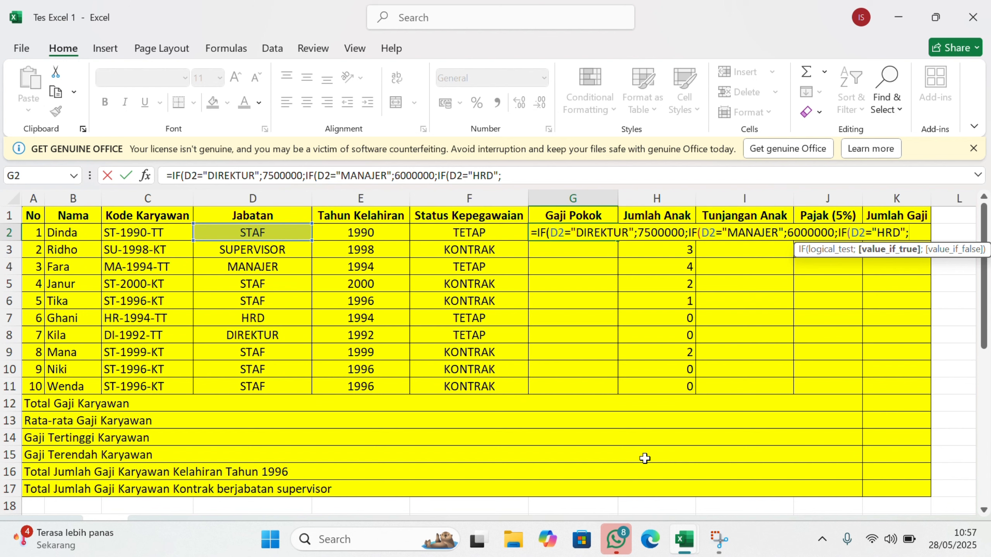
type("4500")
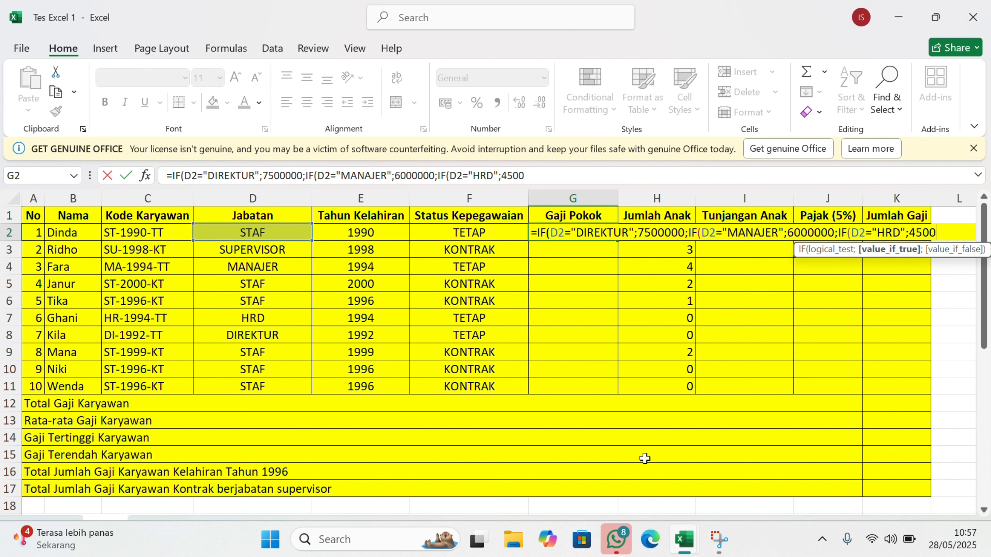
type("000;")
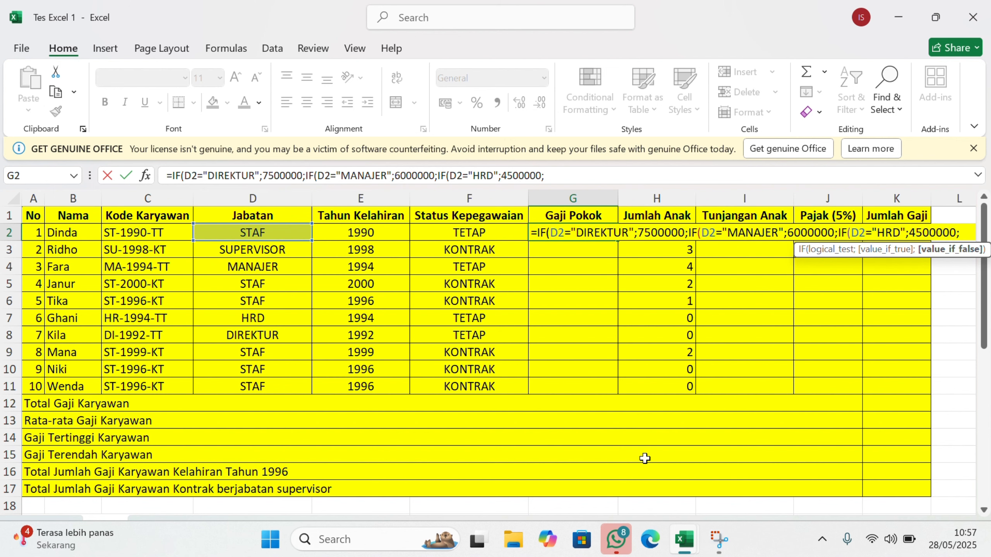
- Nest a fourth IF in the G2 formula that returns 4000000 when D2 equals "SUPERVISOR"
type("IF(")
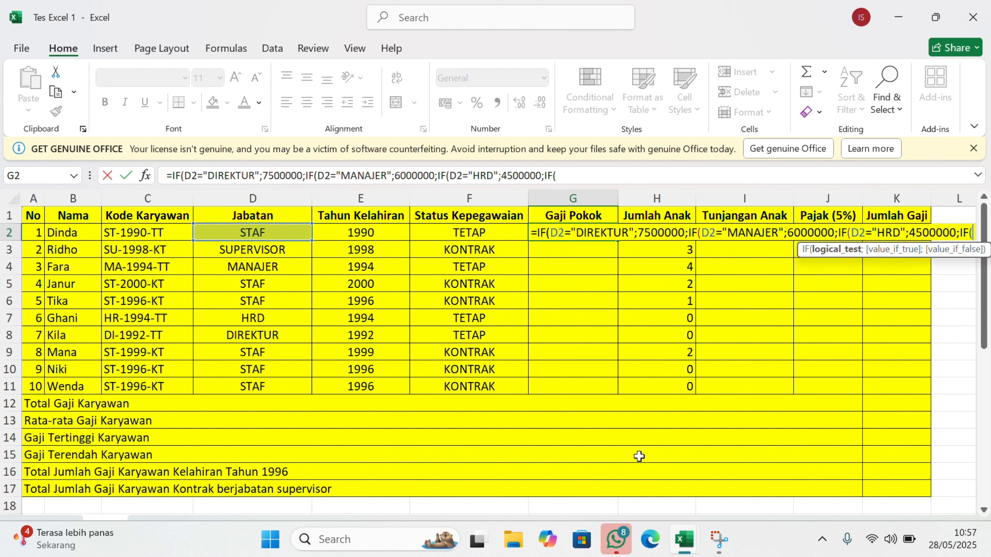
left_click(241, 228)
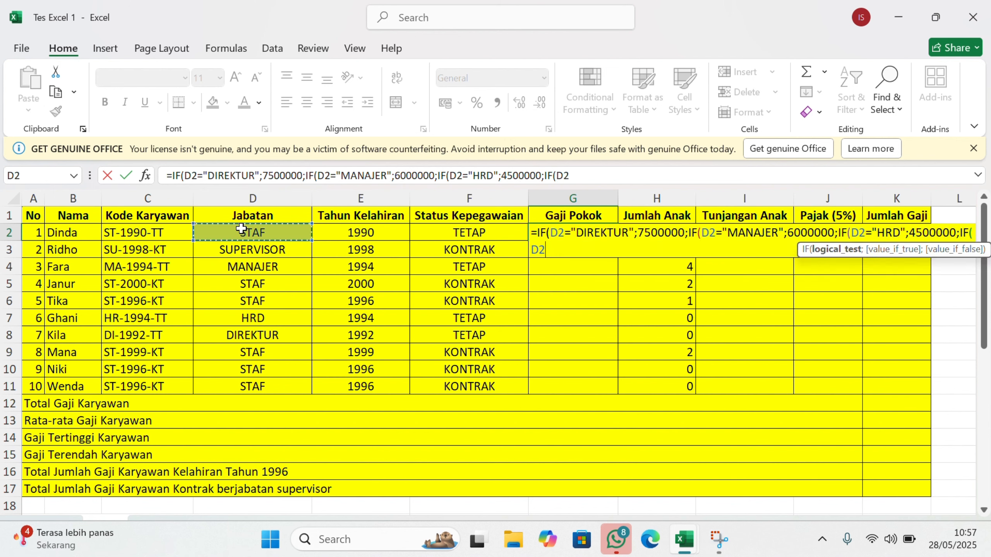
type("=")
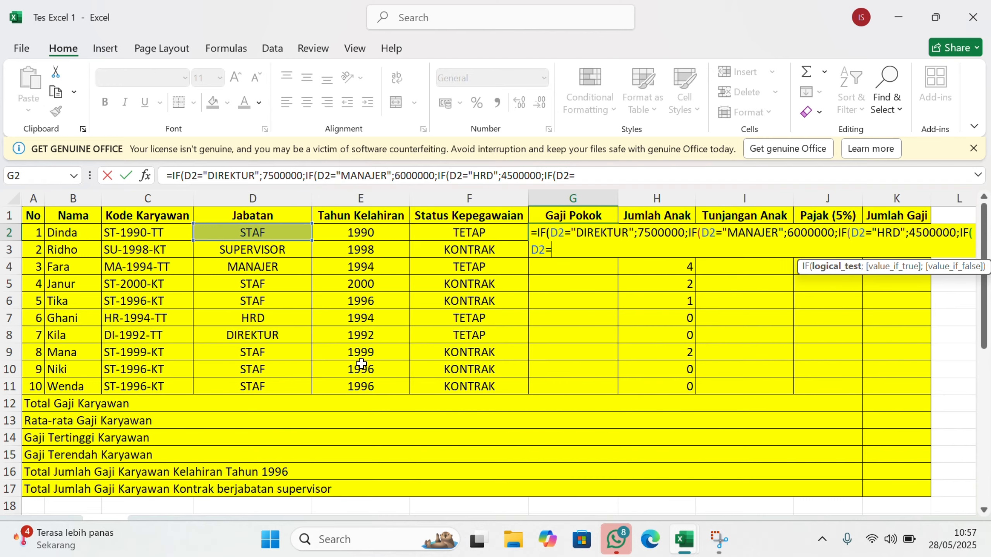
scroll(362, 384, "down", 1)
scroll(362, 383, "down", 6)
scroll(362, 383, "up", 1)
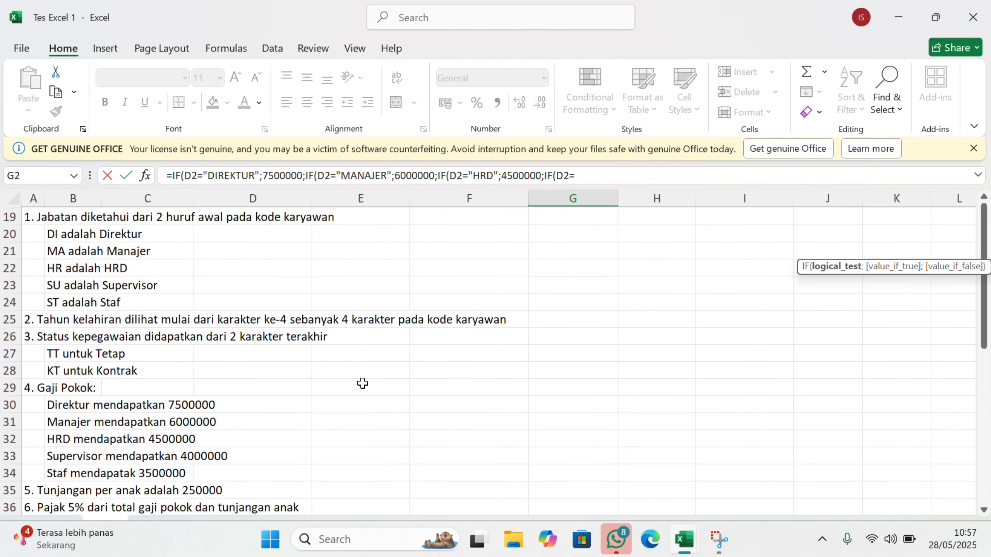
scroll(362, 383, "up", 6)
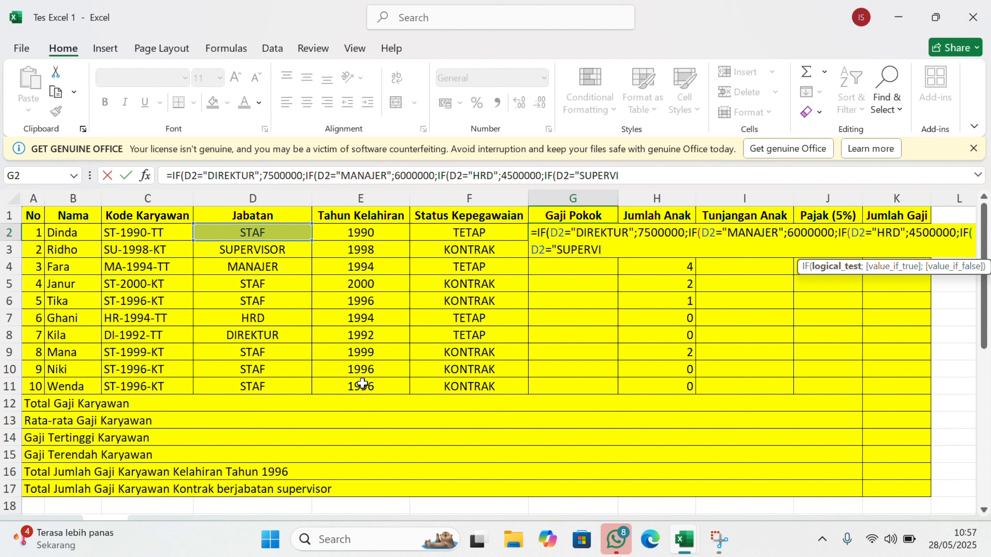
type("\"SUPERVISOR\";")
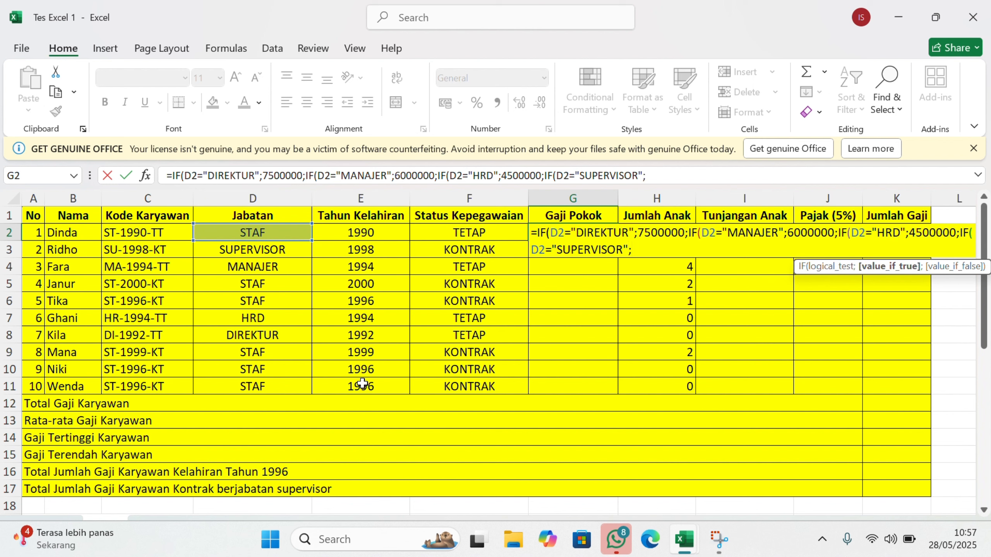
type("400")
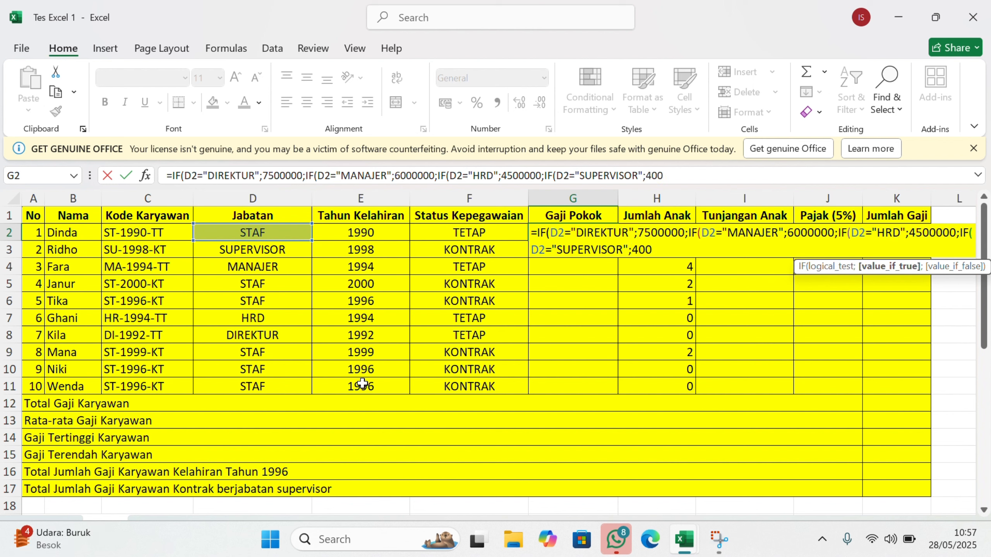
type("0000;")
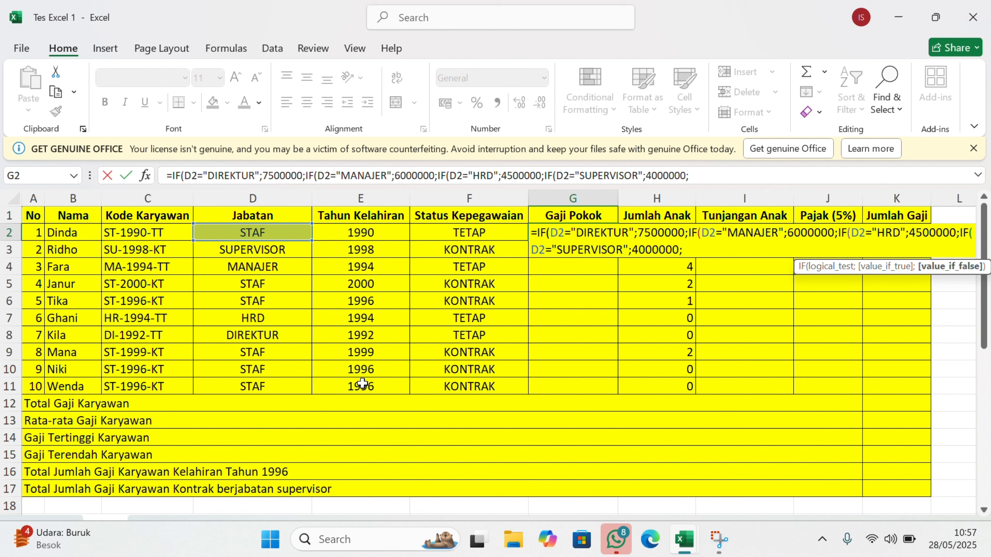
- Complete the G2 formula with 3500000 as the fallback, accept the closing-parentheses correction, and fill it down through G11
type("3500000")
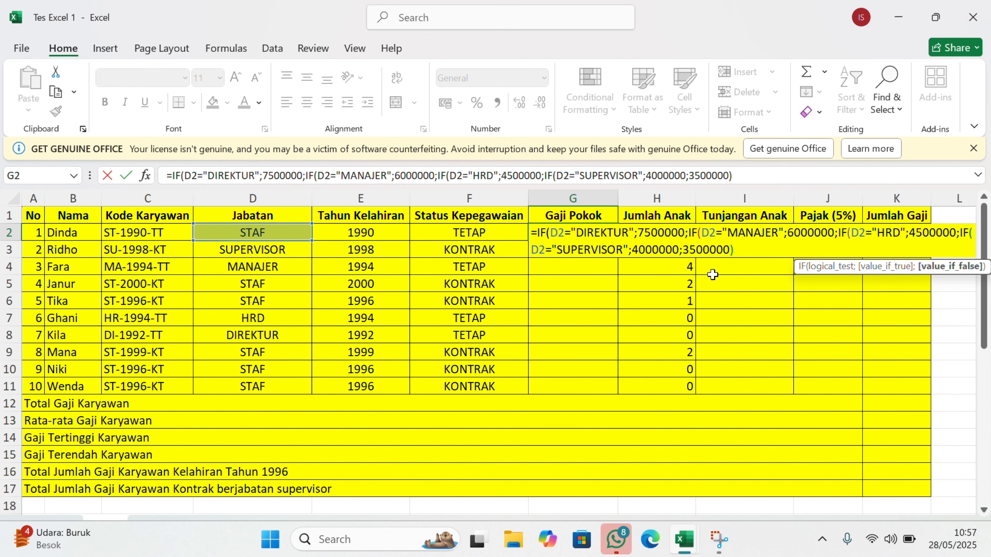
key("Return")
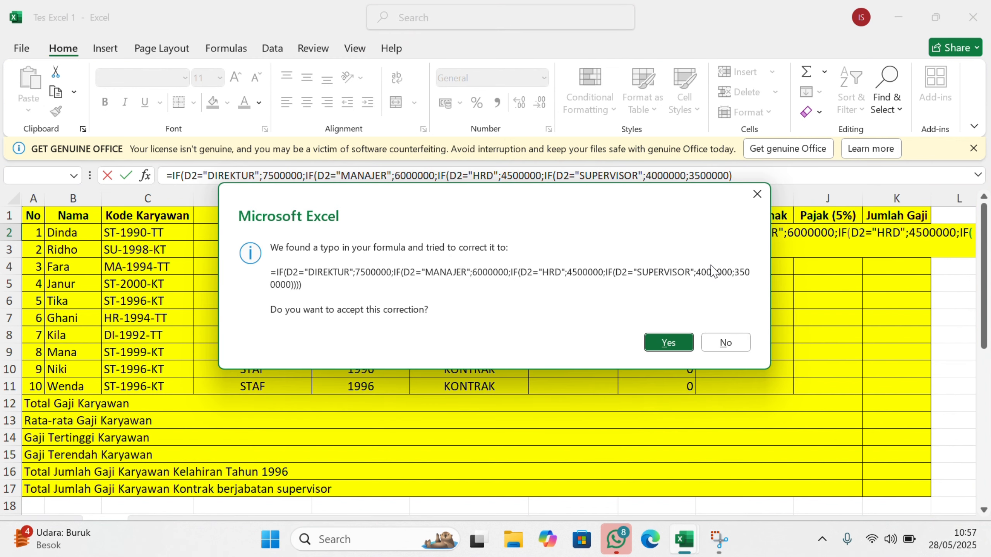
left_click(678, 344)
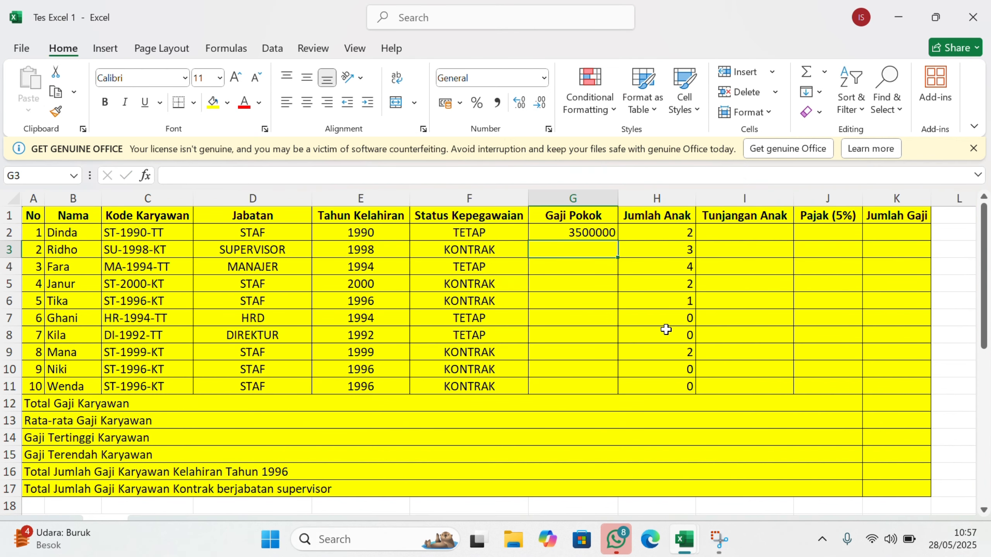
left_click(603, 232)
left_click_drag(615, 241, 621, 394)
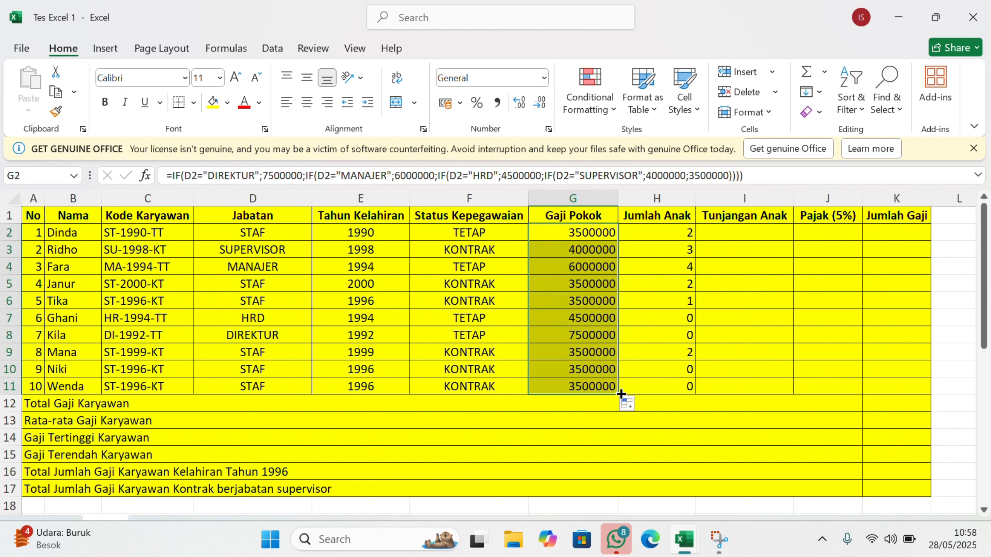
- Check the child allowance rule below the table and enter the Tunjangan Anak formula =250000*H2 in I2
left_click(748, 230)
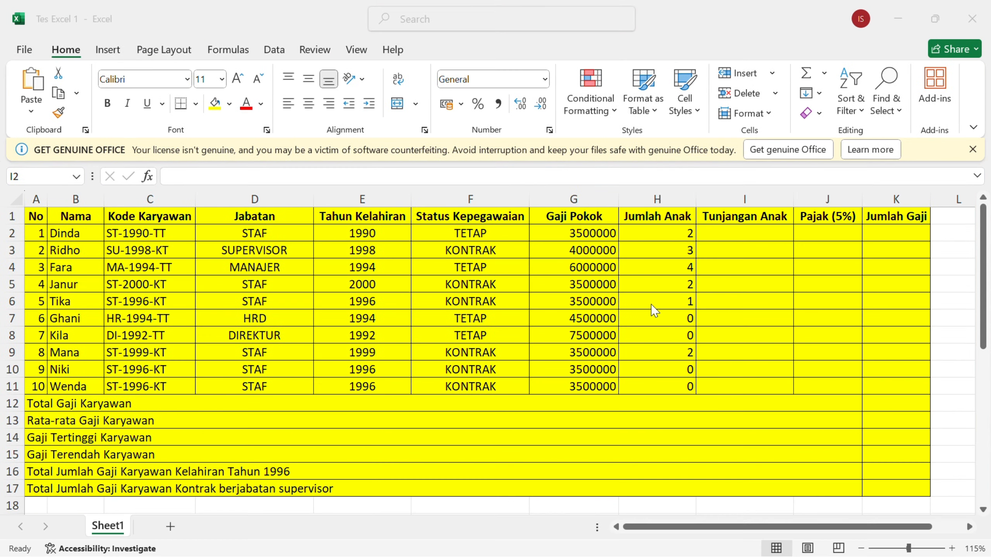
scroll(654, 310, "down", 8)
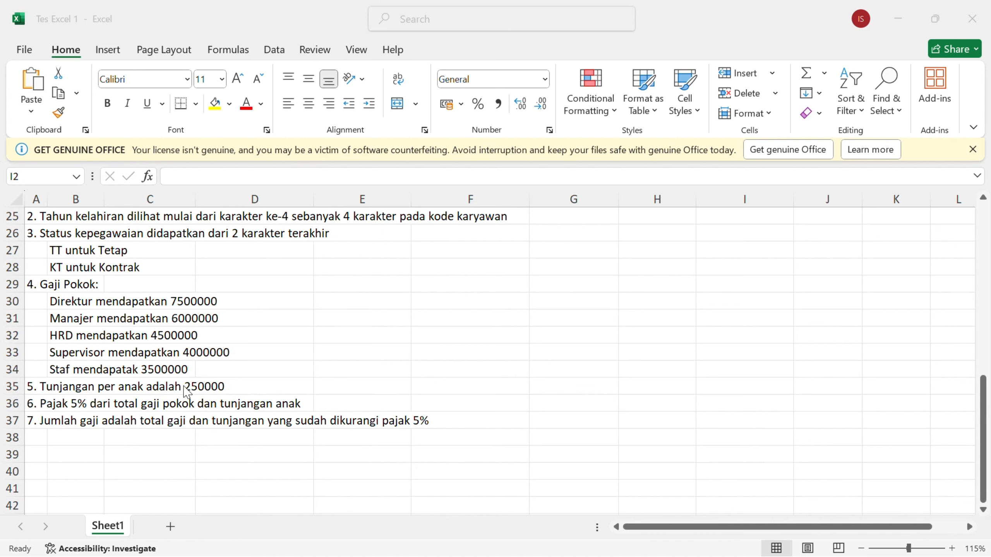
scroll(189, 391, "up", 1)
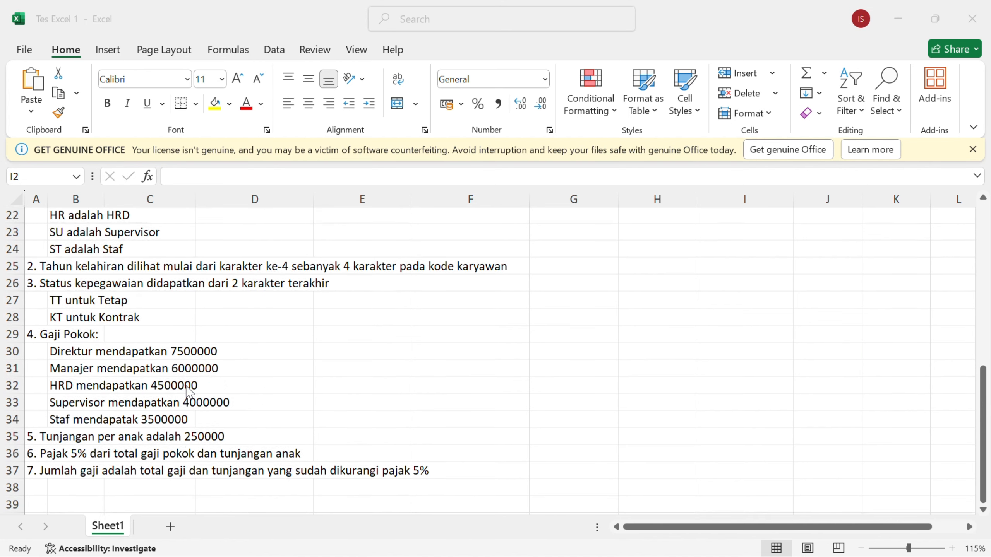
scroll(189, 392, "down", 1)
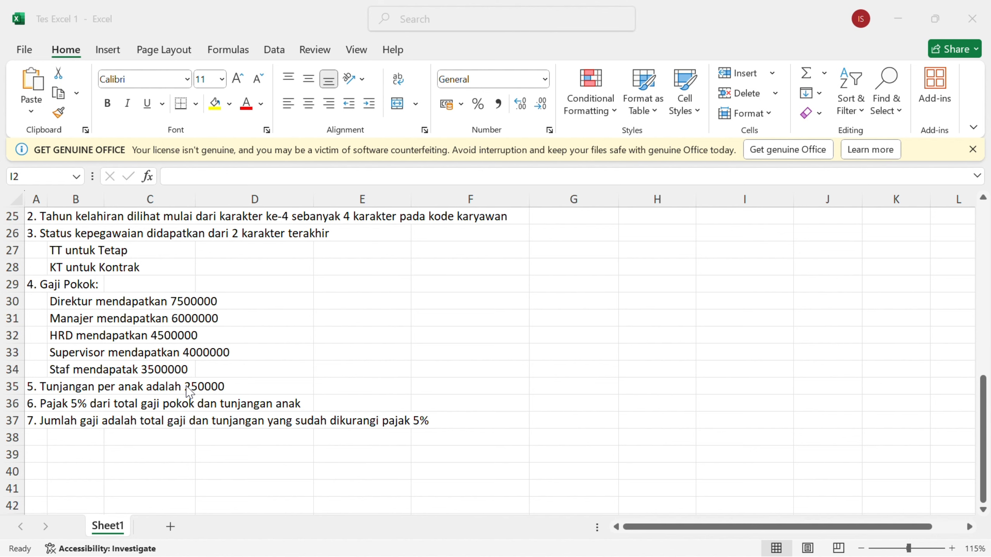
scroll(189, 391, "up", 1)
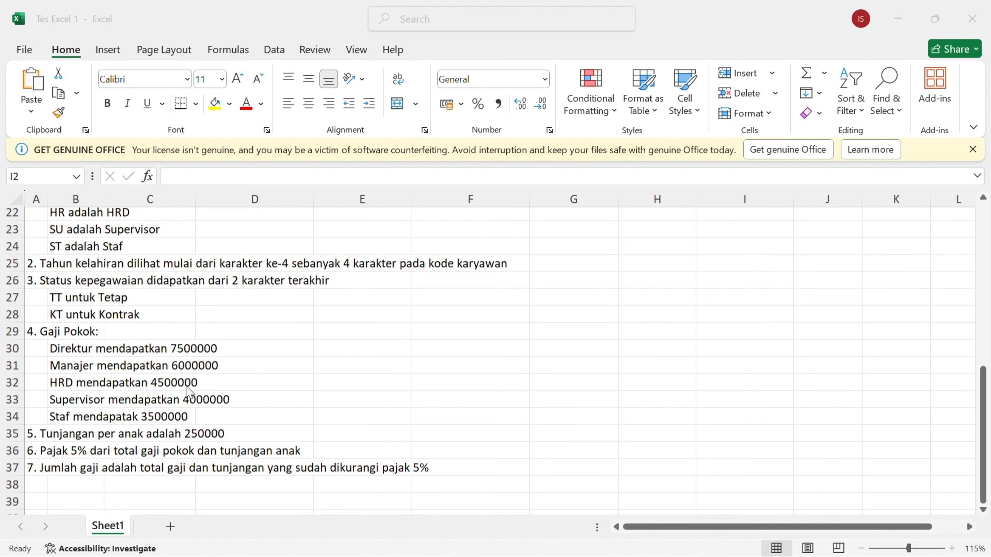
scroll(189, 391, "up", 5)
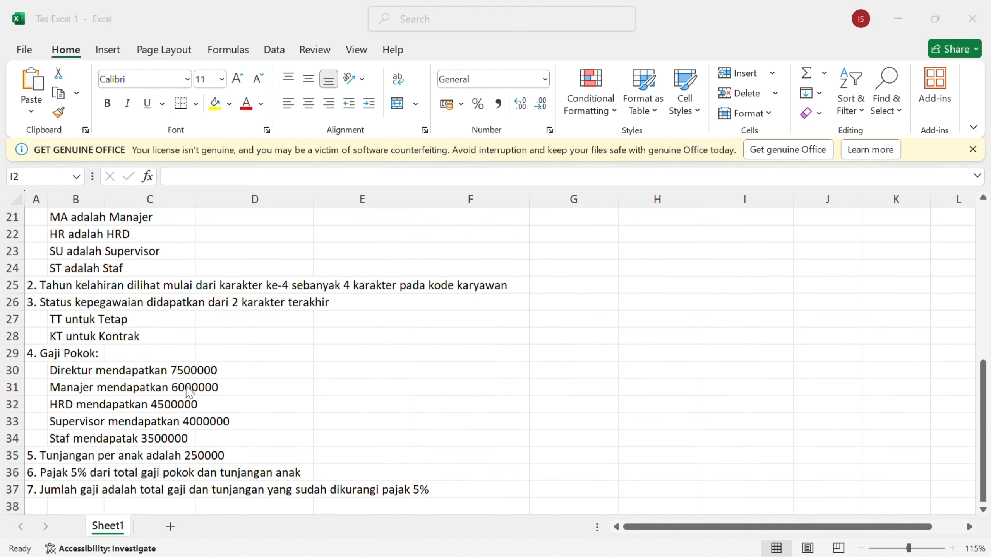
scroll(632, 382, "up", 2)
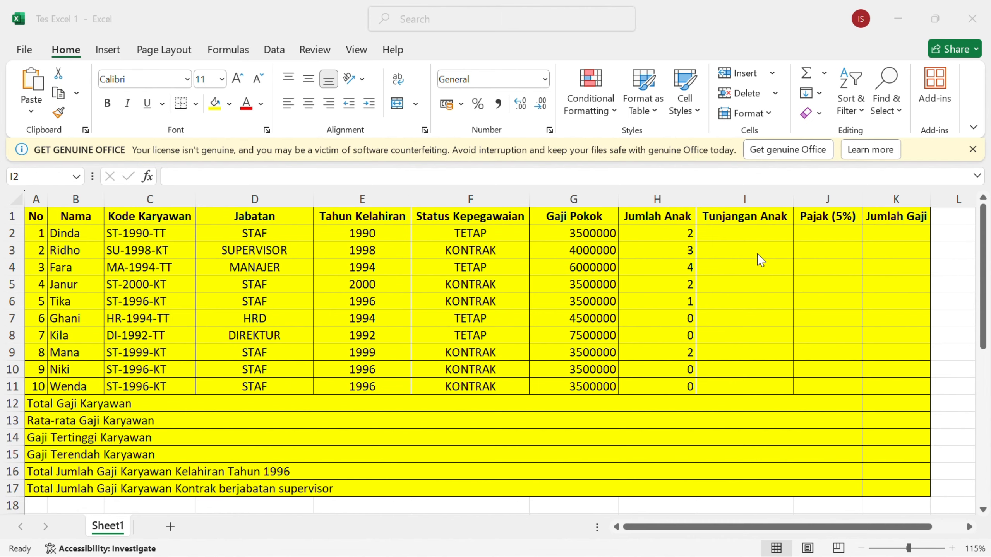
left_click(749, 239)
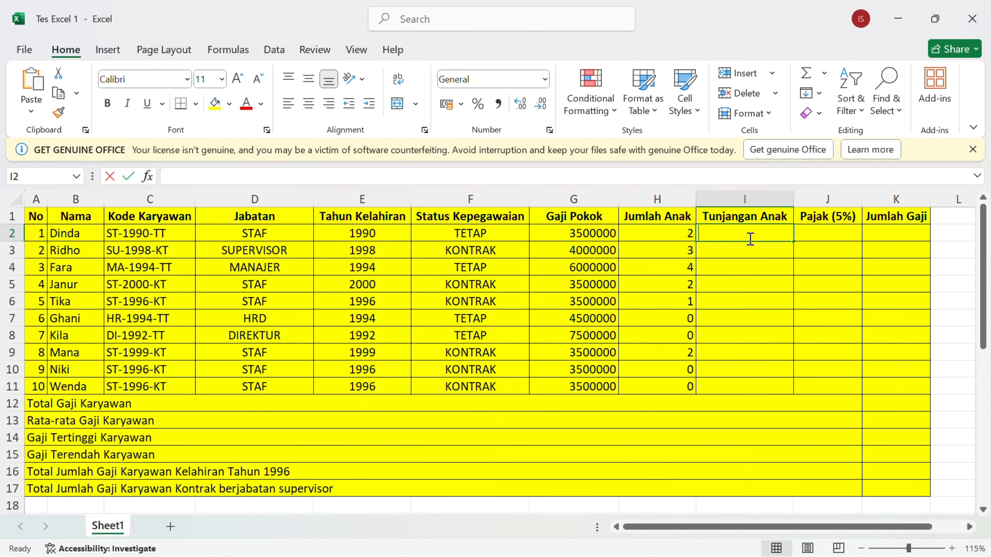
type("=250000*")
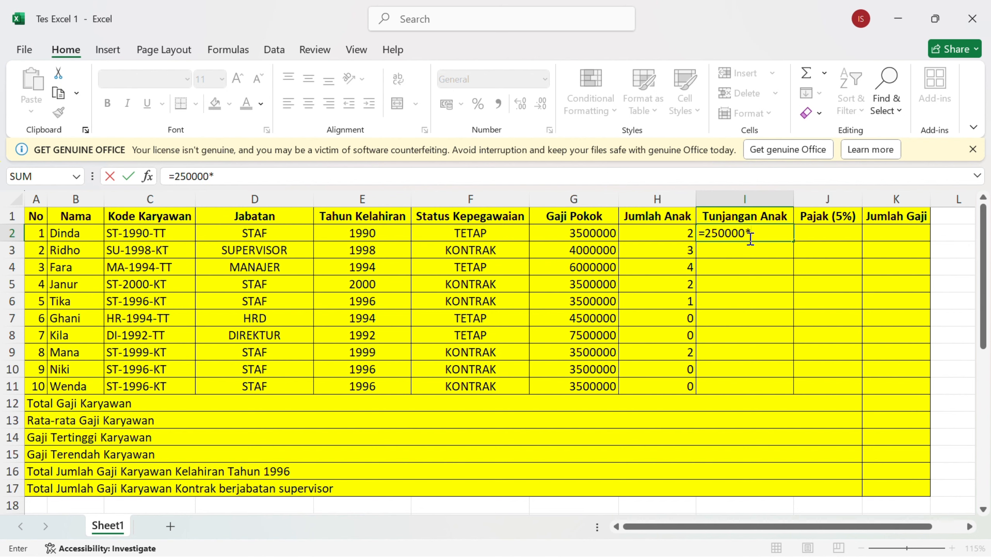
left_click(660, 233)
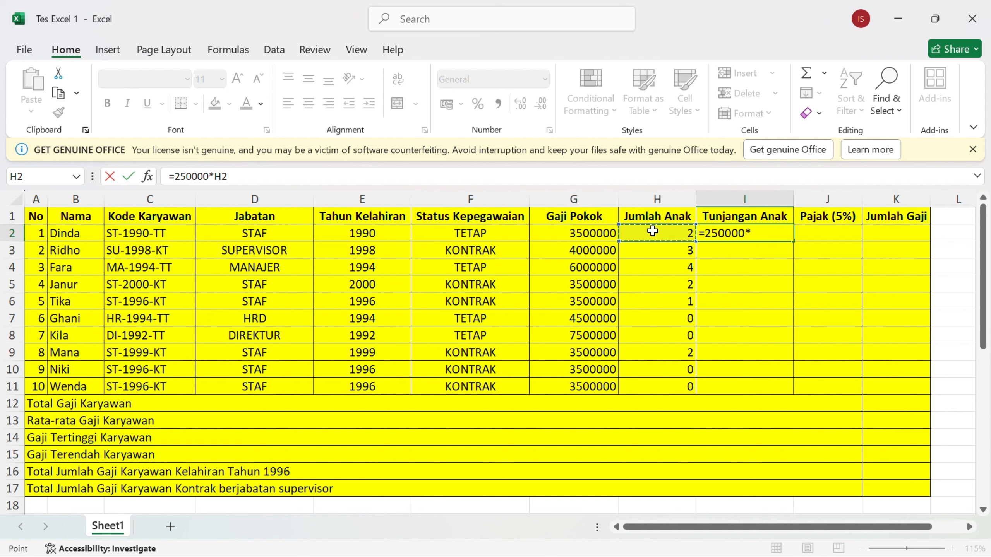
key("Return")
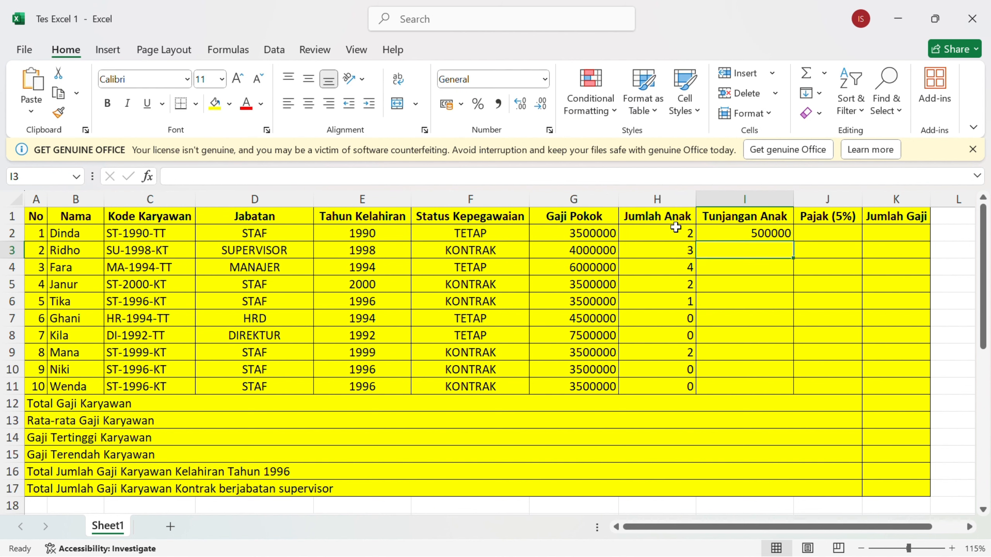
- Fill the I2 formula down through I11 and center the Tunjangan Anak values horizontally
left_click(777, 234)
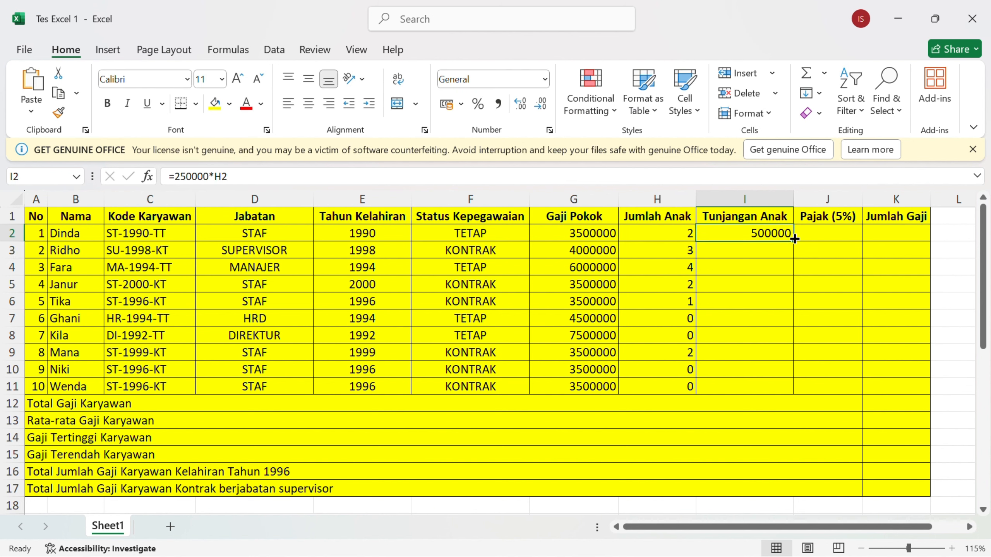
left_click_drag(794, 240, 808, 393)
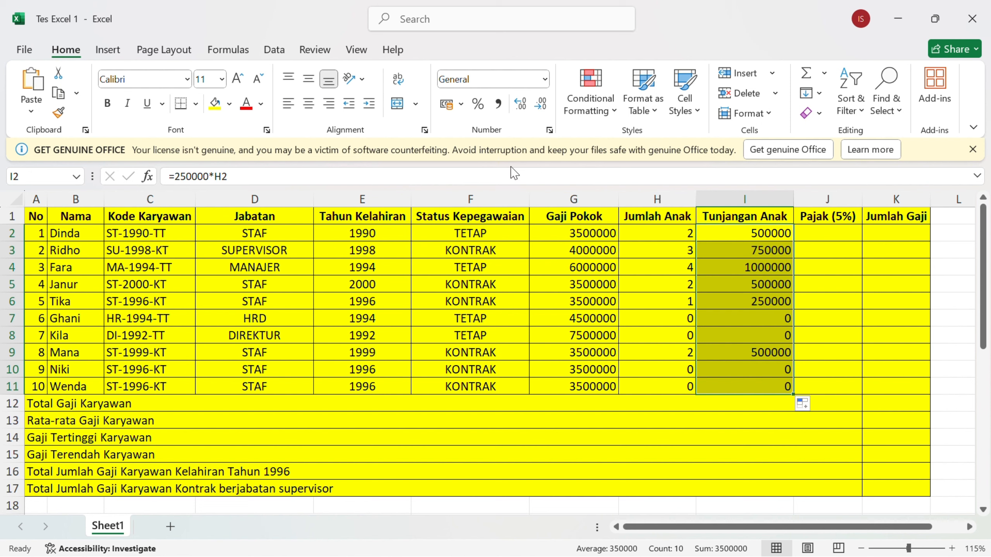
left_click(308, 103)
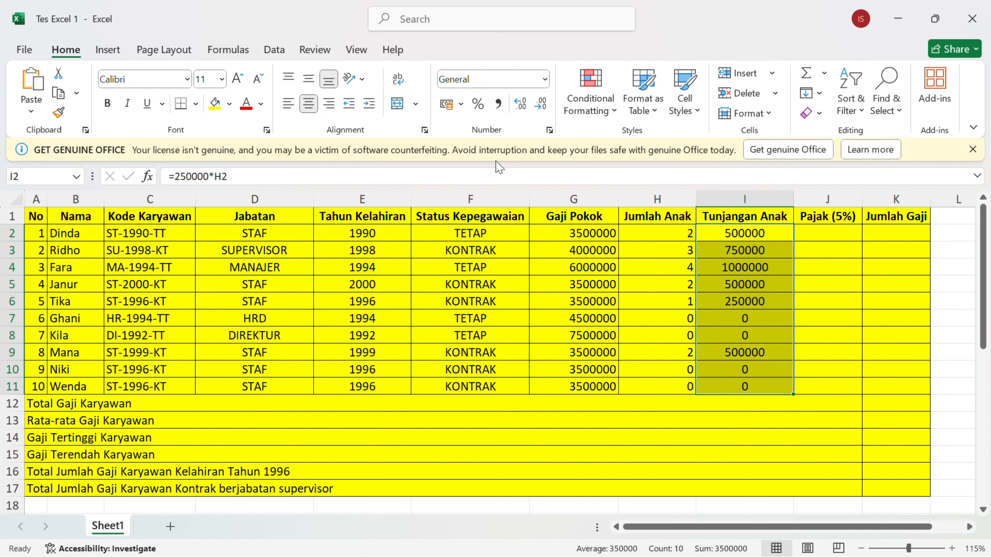
- Check the tax rule below the table and enter the Pajak (5%) formula =(G2+I2)*5% in J2
left_click(813, 233)
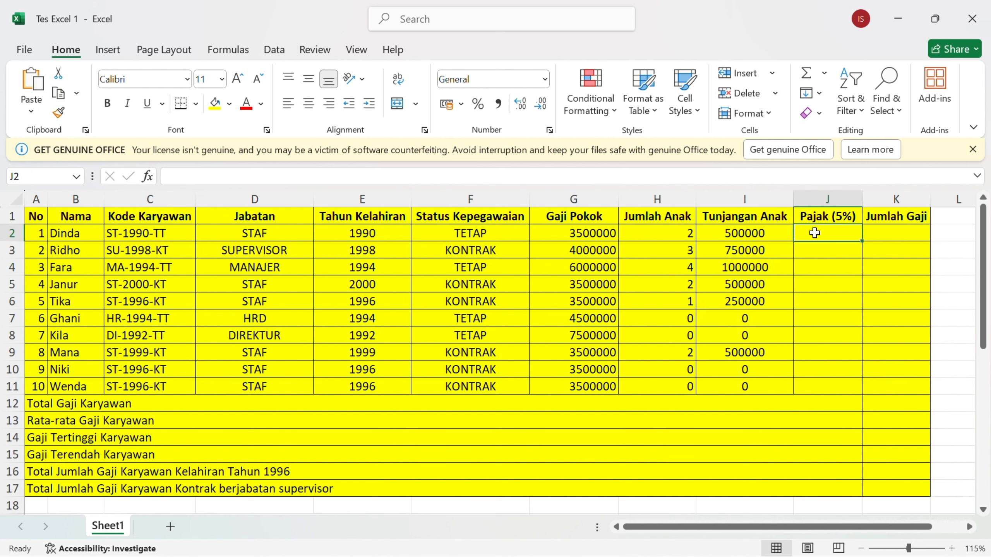
scroll(651, 342, "down", 5)
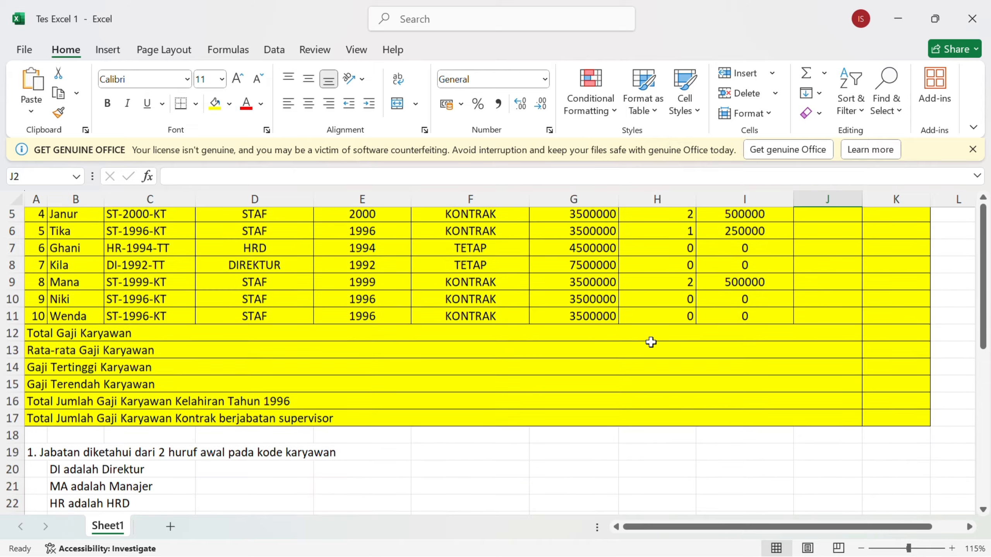
scroll(650, 342, "down", 3)
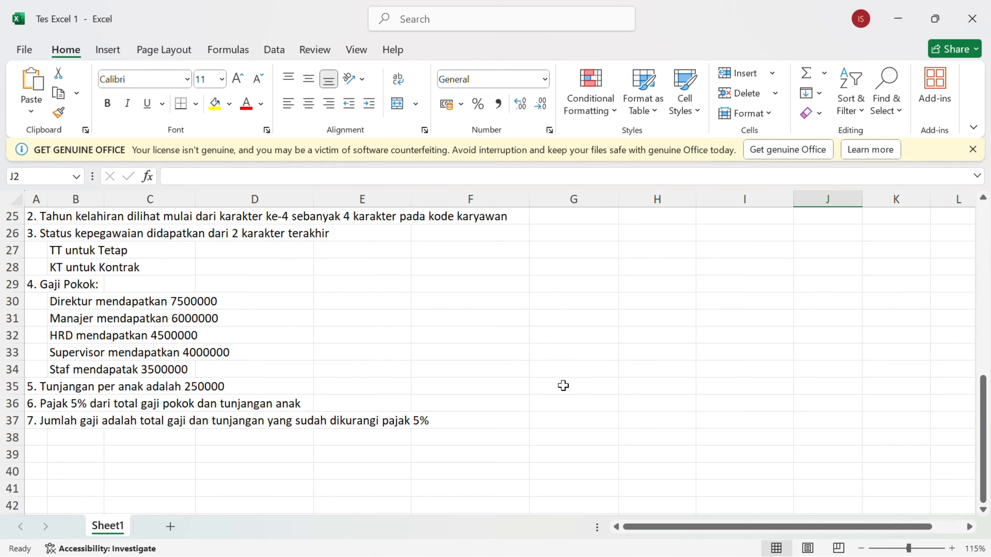
scroll(563, 386, "up", 1)
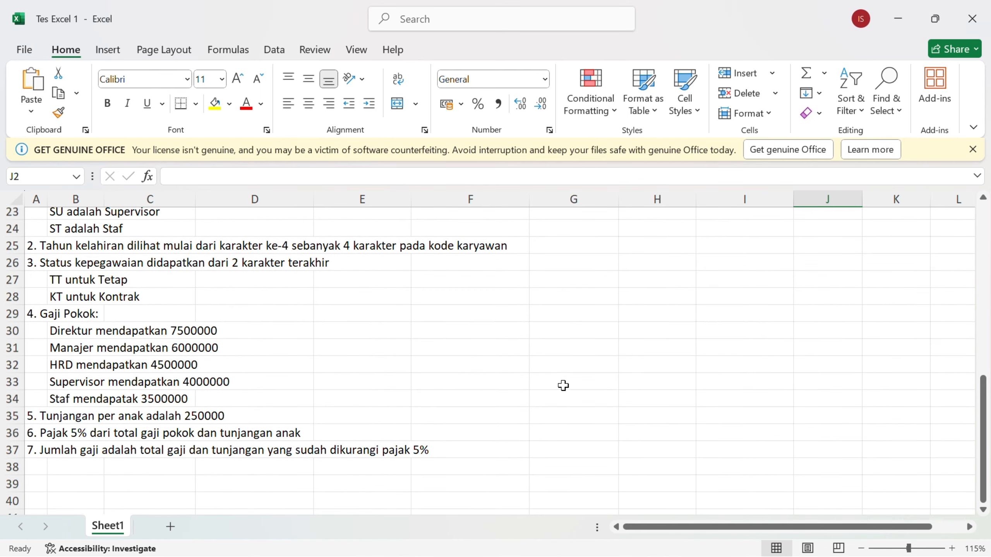
scroll(563, 385, "up", 8)
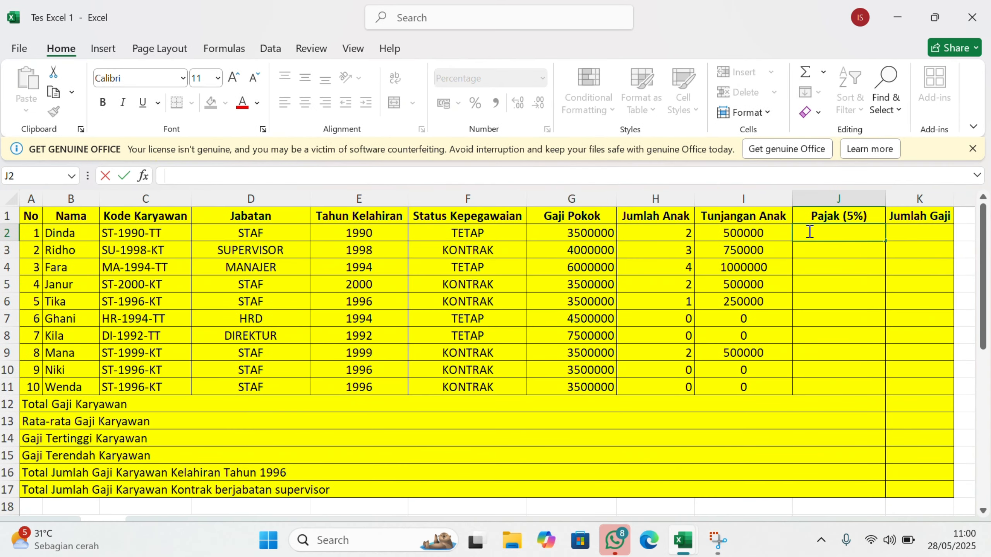
type("=")
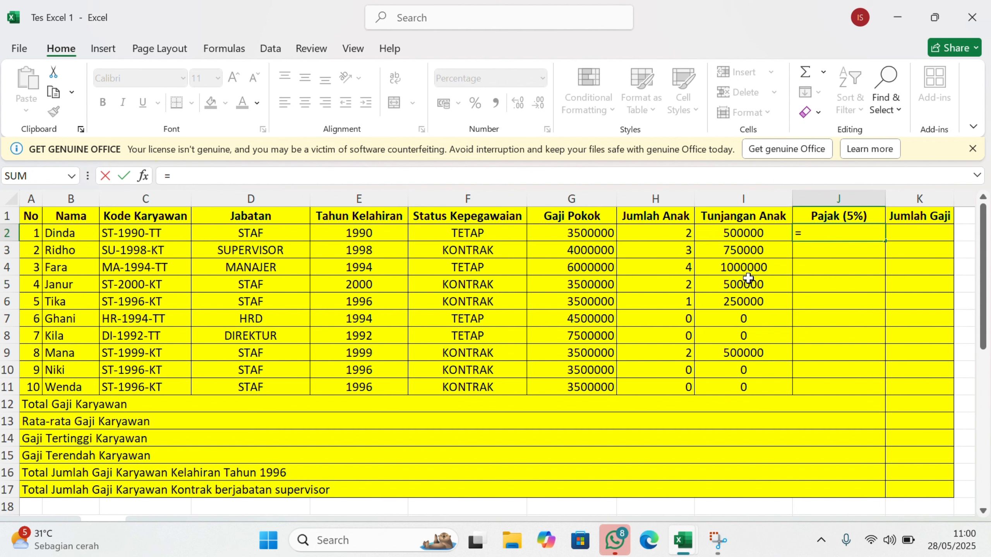
type("(")
left_click(593, 236)
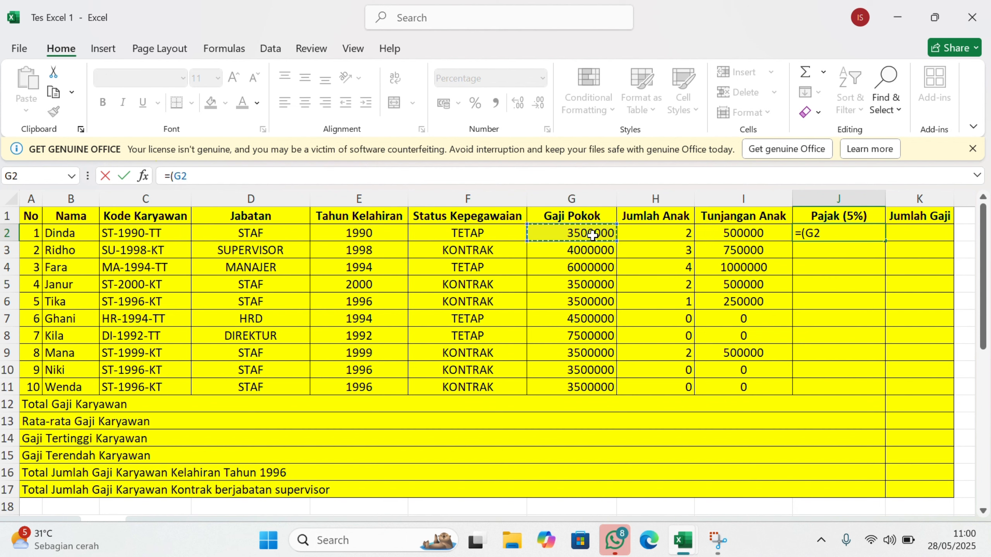
type("+")
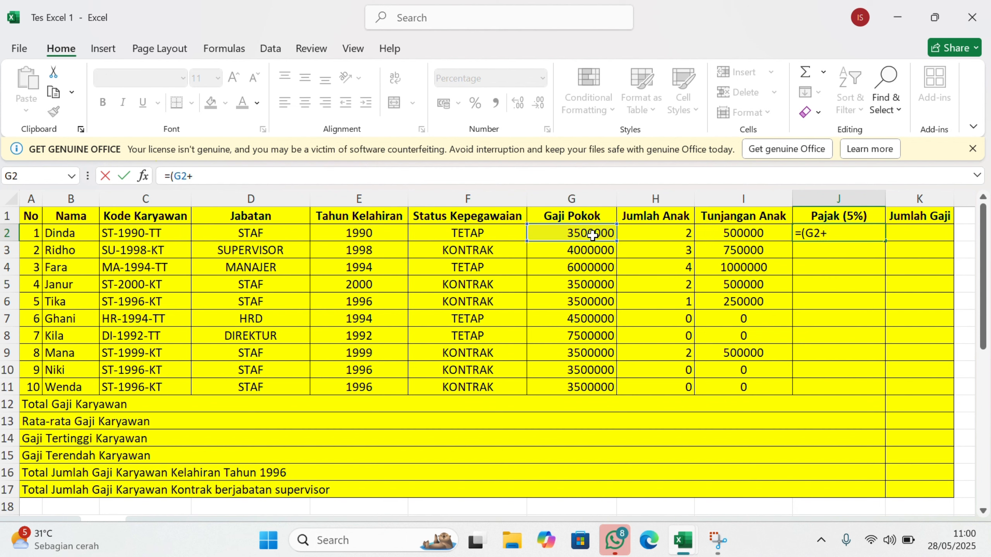
left_click(720, 234)
type(")")
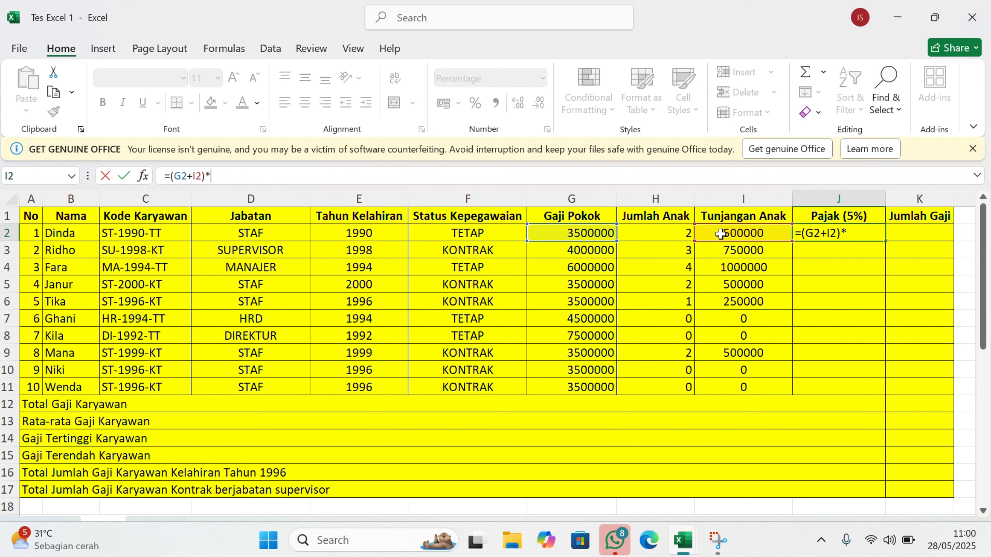
type("*5%")
key("Return")
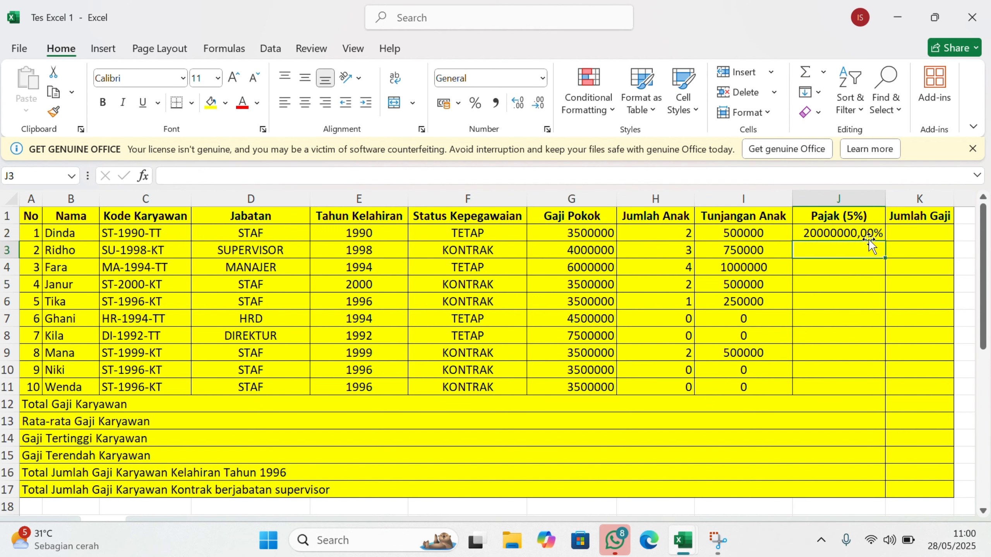
- Apply the Rupiah (Rp) accounting number format to the Pajak (5%) value in J2
left_click(858, 234)
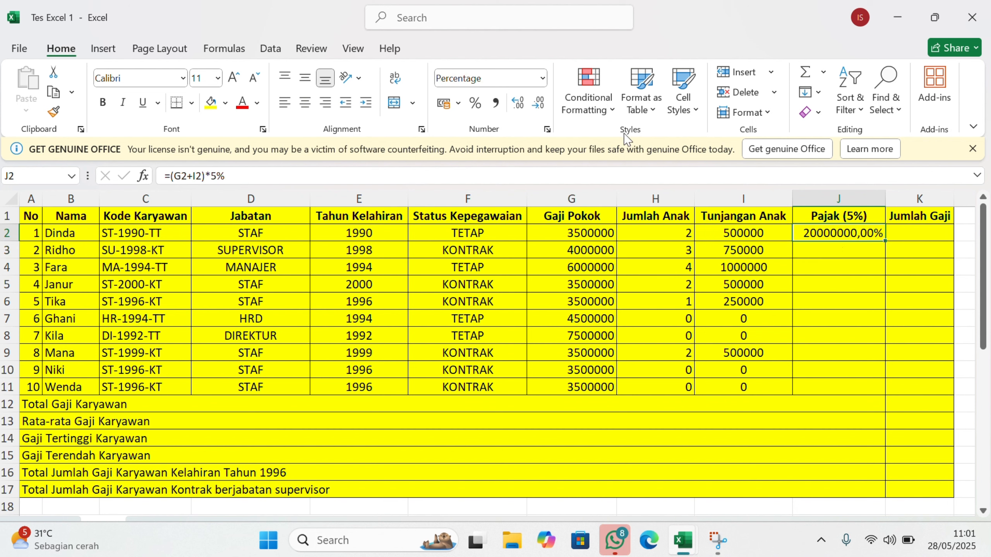
left_click(458, 103)
left_click(469, 126)
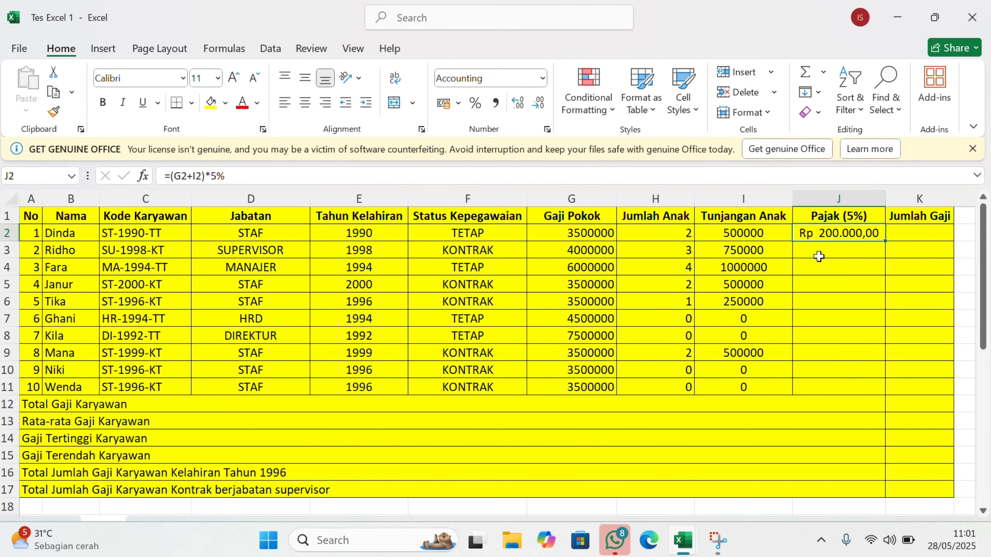
left_click(751, 232)
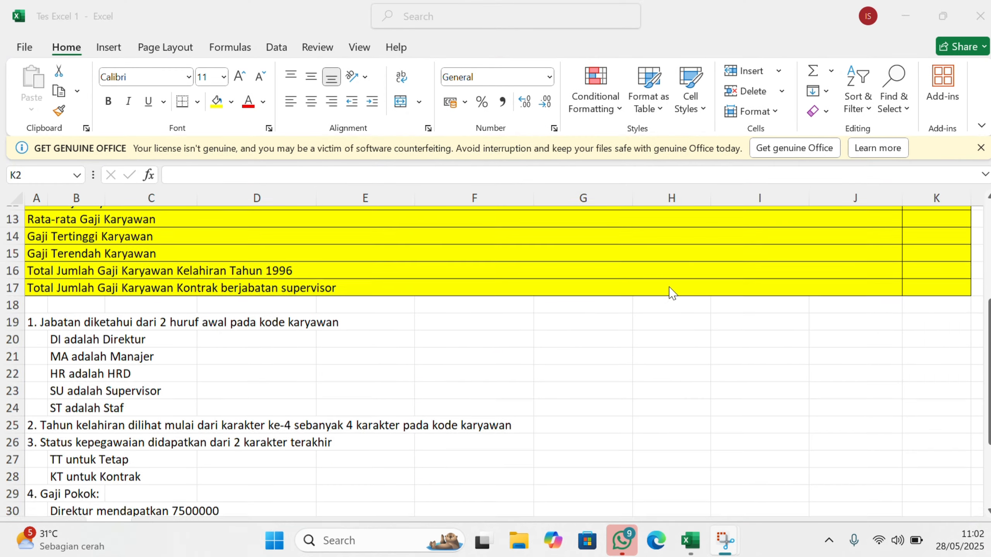
- Following rule 7 below the table, enter the Jumlah Gaji formula =(G2+I2)-J2 in K2 and fill it down through K11
scroll(671, 291, "down", 1)
scroll(671, 293, "down", 3)
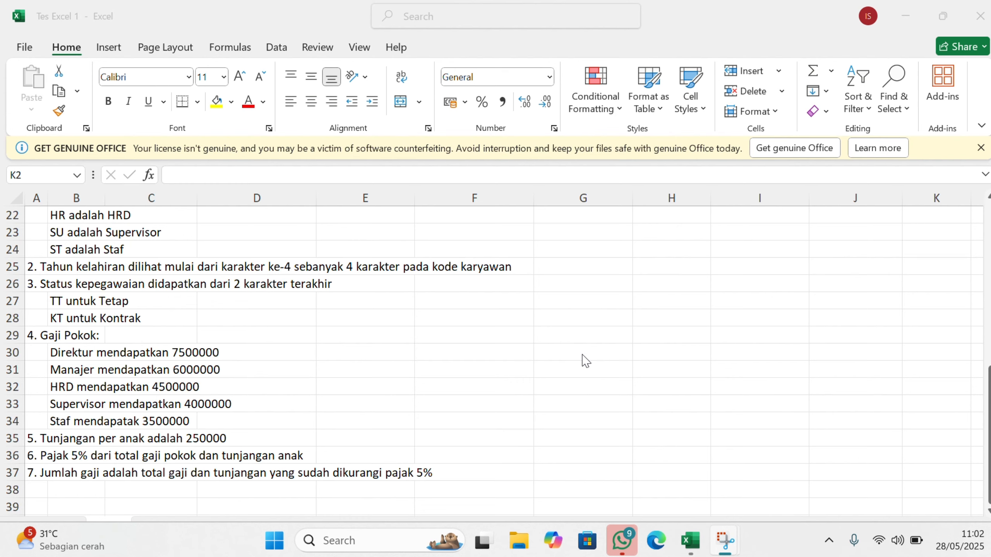
scroll(585, 361, "up", 7)
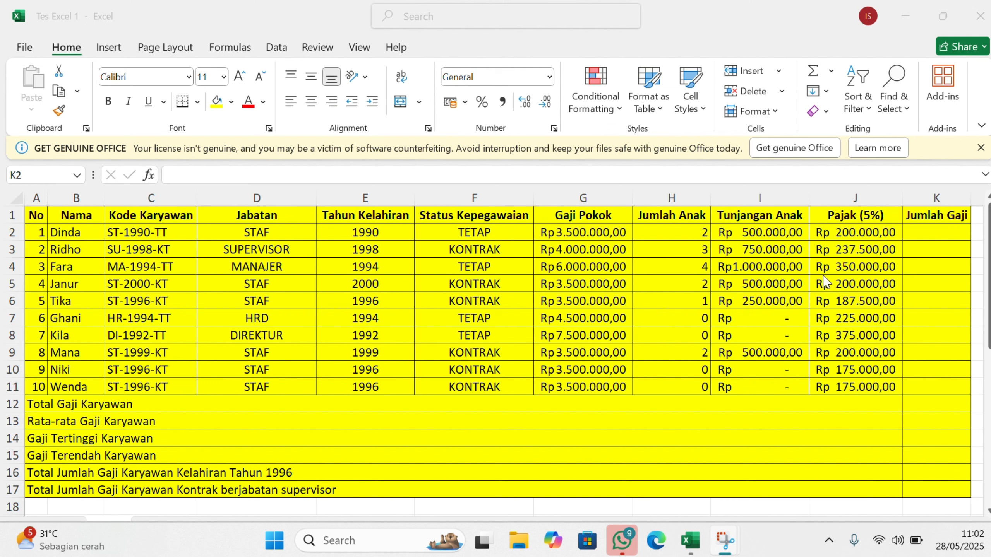
left_click(943, 236)
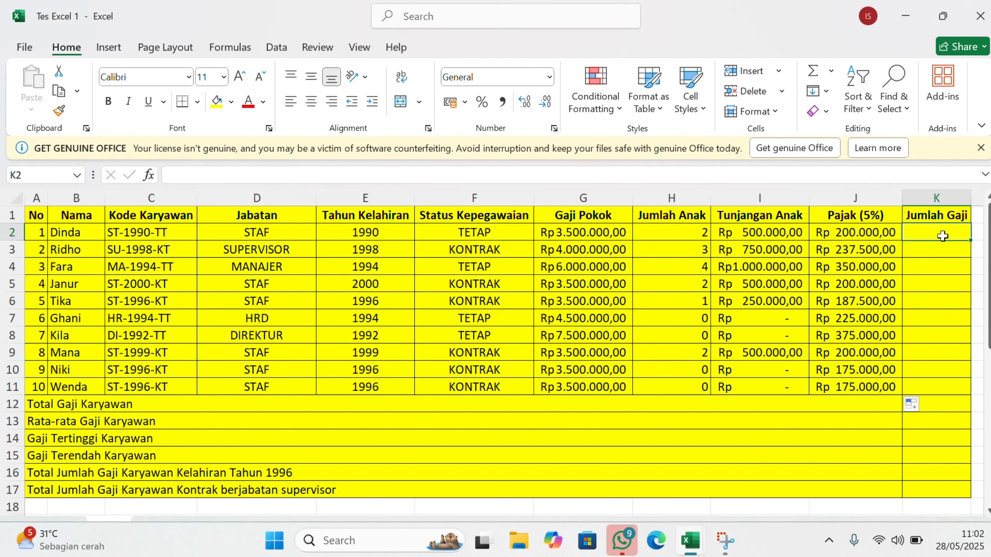
double_click(943, 236)
type("=(")
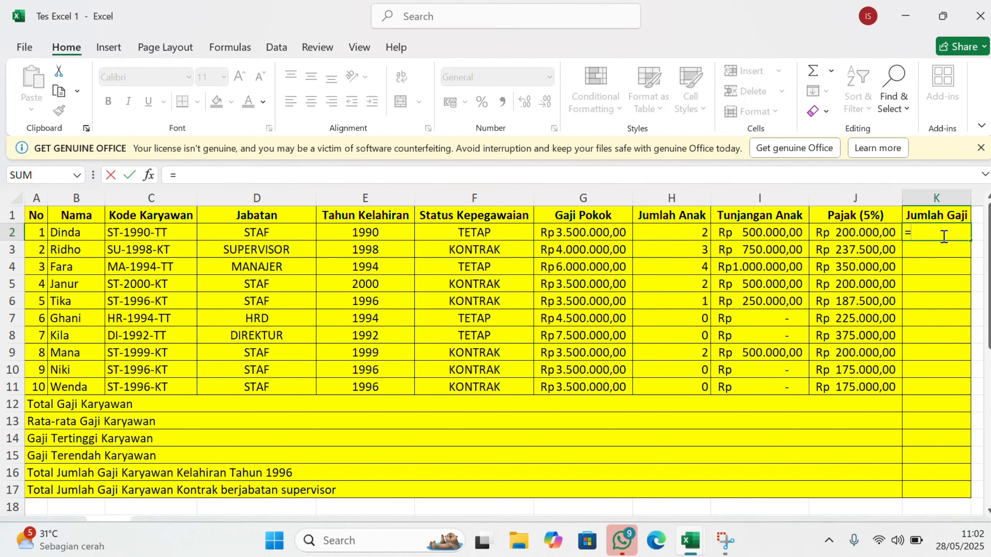
left_click(589, 235)
type("+")
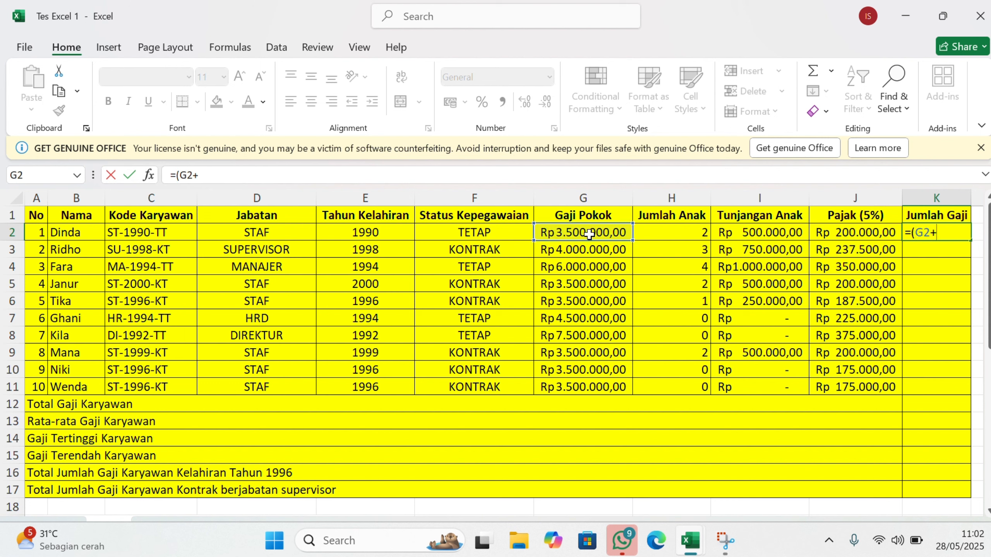
left_click(762, 231)
type(")-J2")
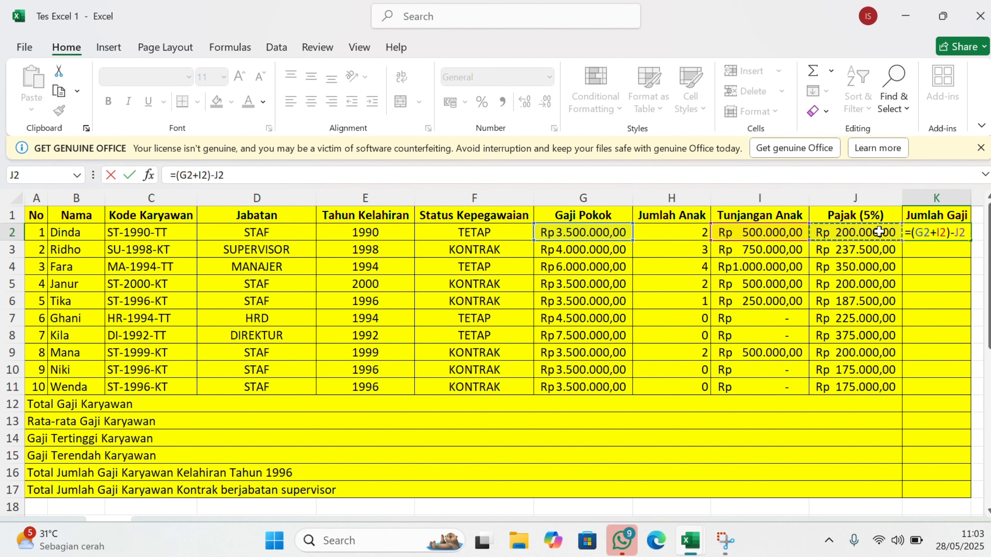
key("Return")
left_click(913, 232)
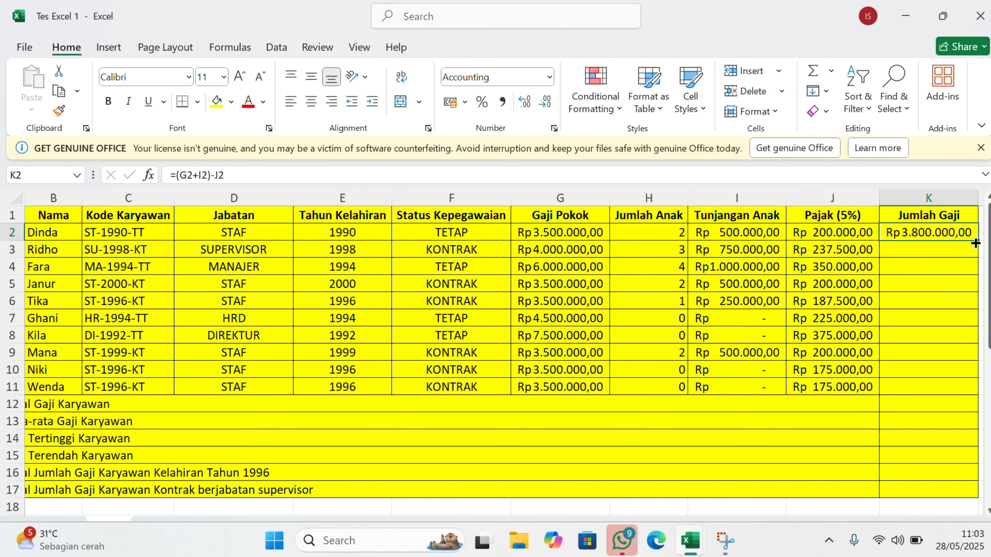
left_click_drag(977, 240, 867, 396)
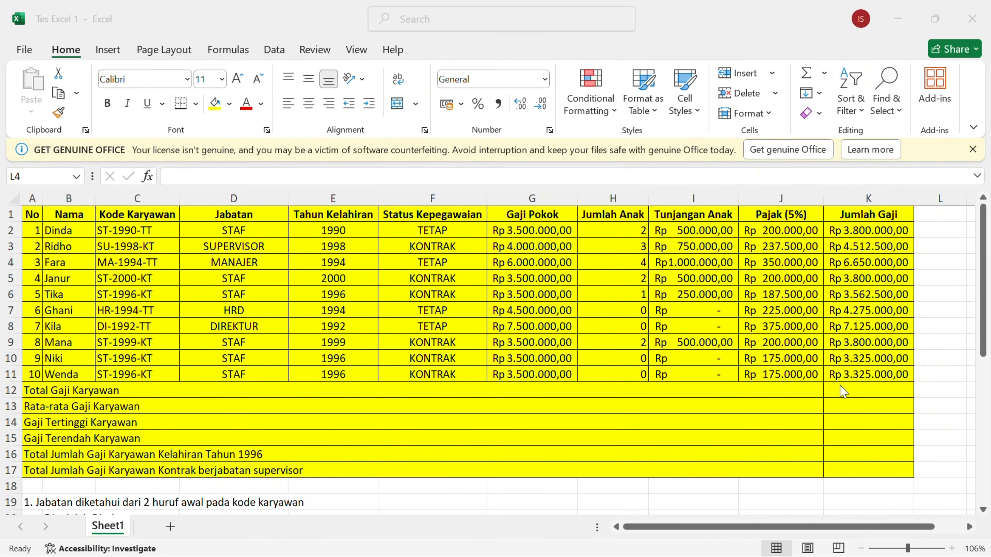
- Enter =SUM(K2:K11) in K12 to calculate Total Gaji Karyawan
left_click(839, 384)
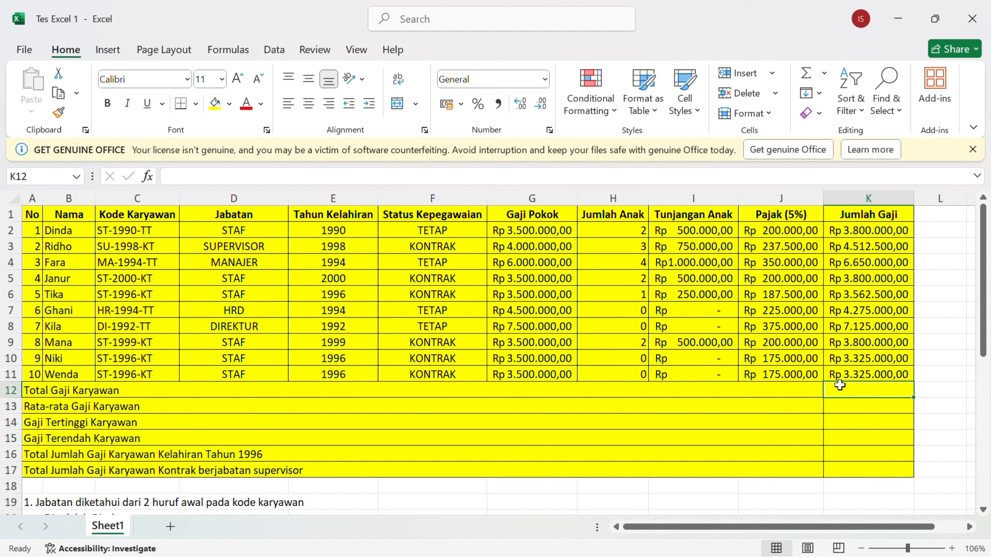
type("=")
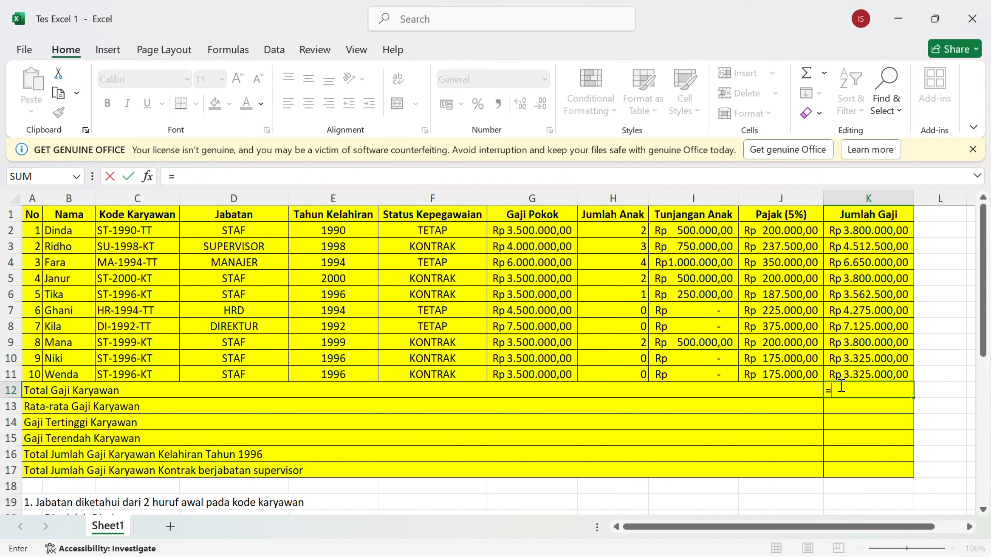
type("SU")
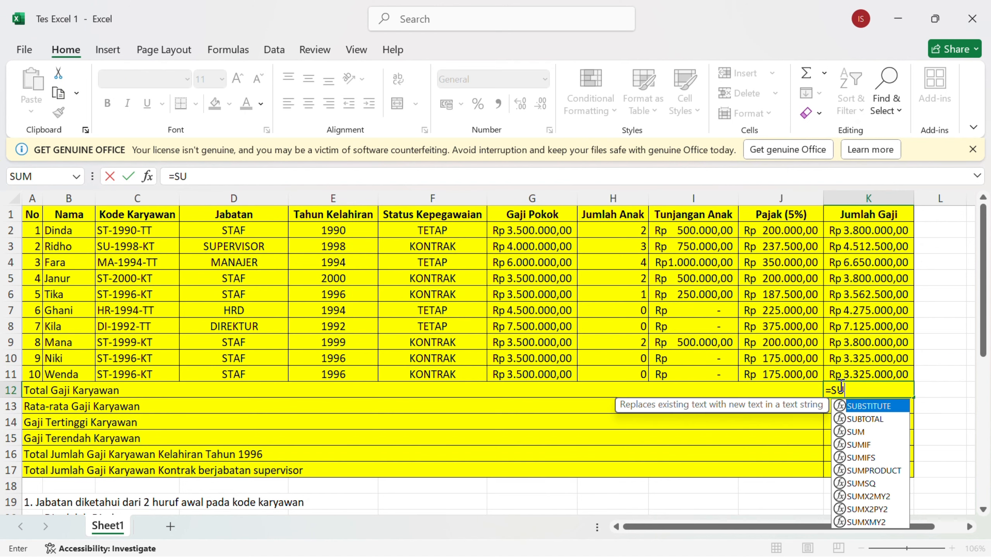
type("M(")
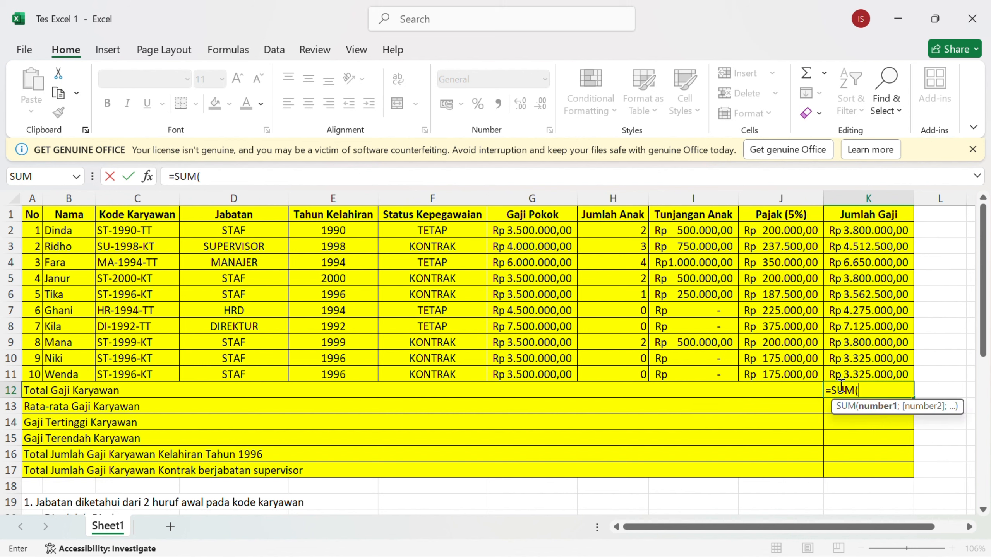
left_click_drag(853, 229, 856, 370)
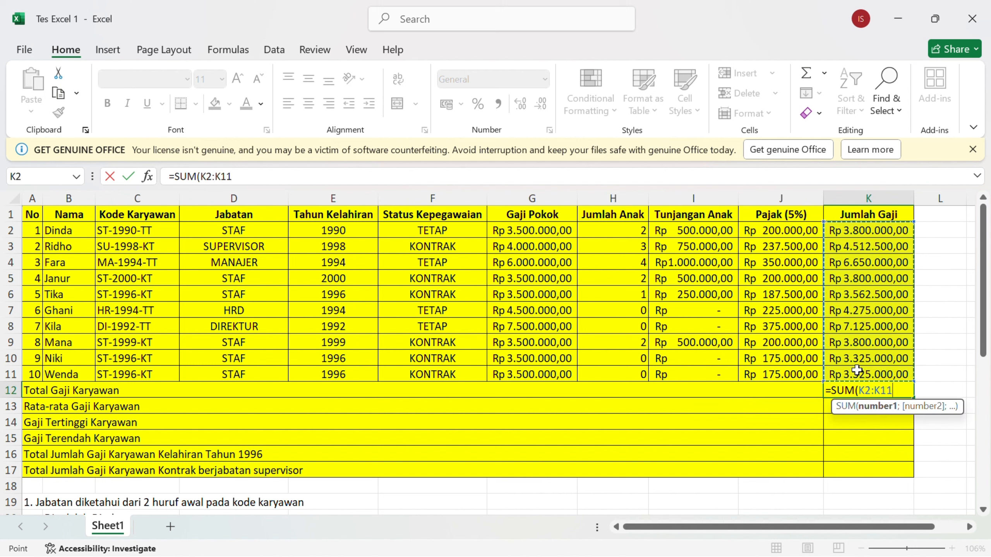
type(")")
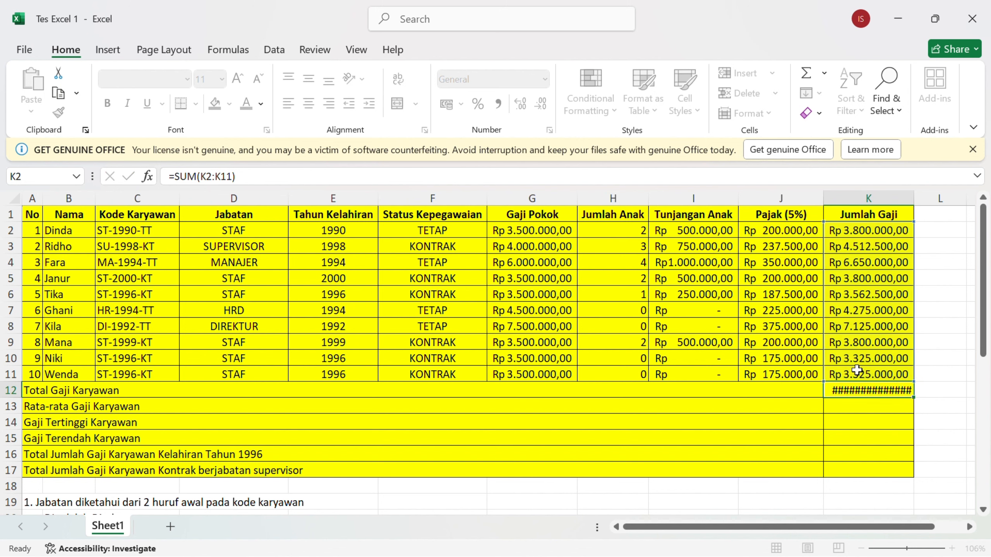
key("Return")
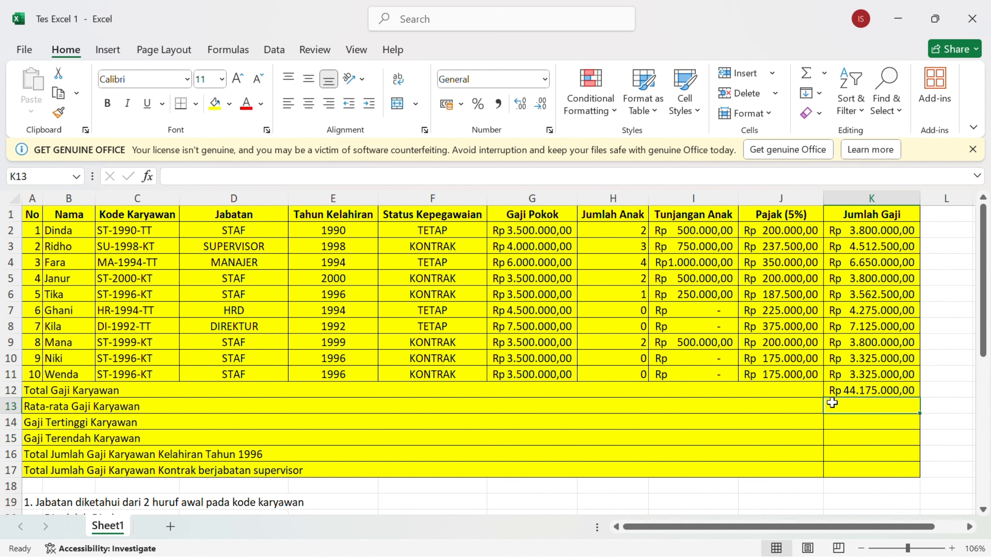
- Enter =AVERAGE(K2:K11) in K13 to calculate Rata-rata Gaji Karyawan
type("=")
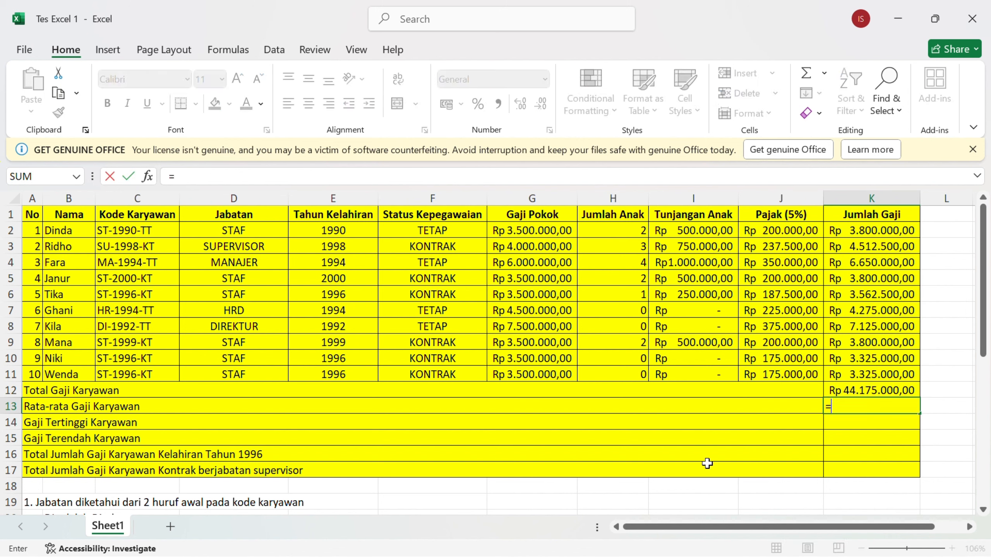
type("AVER")
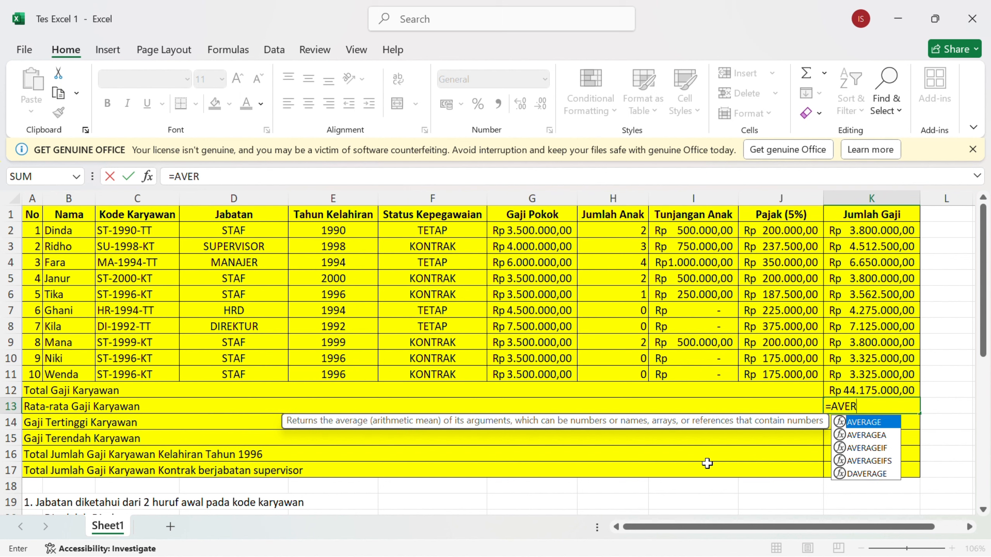
type("AGE(")
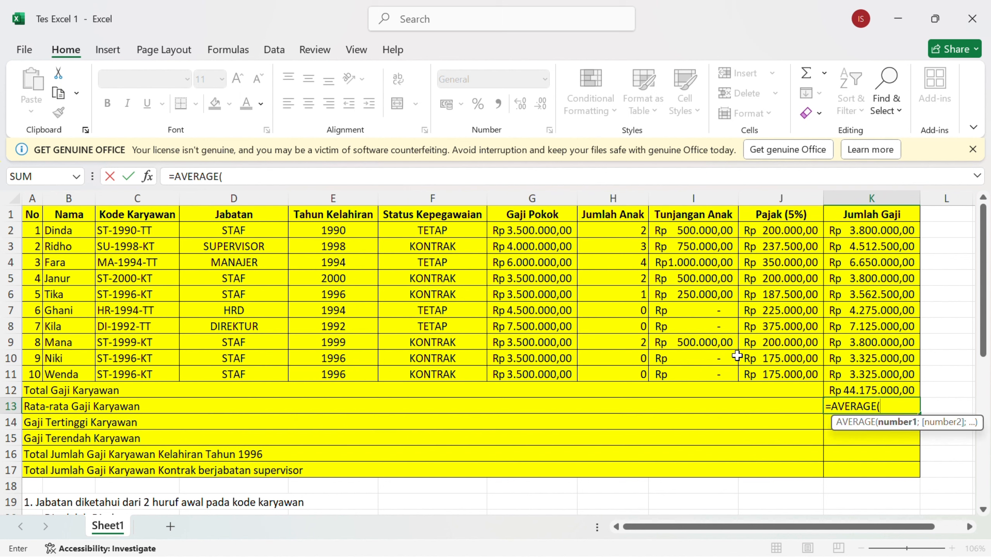
left_click(868, 233)
left_click_drag(868, 233, 870, 375)
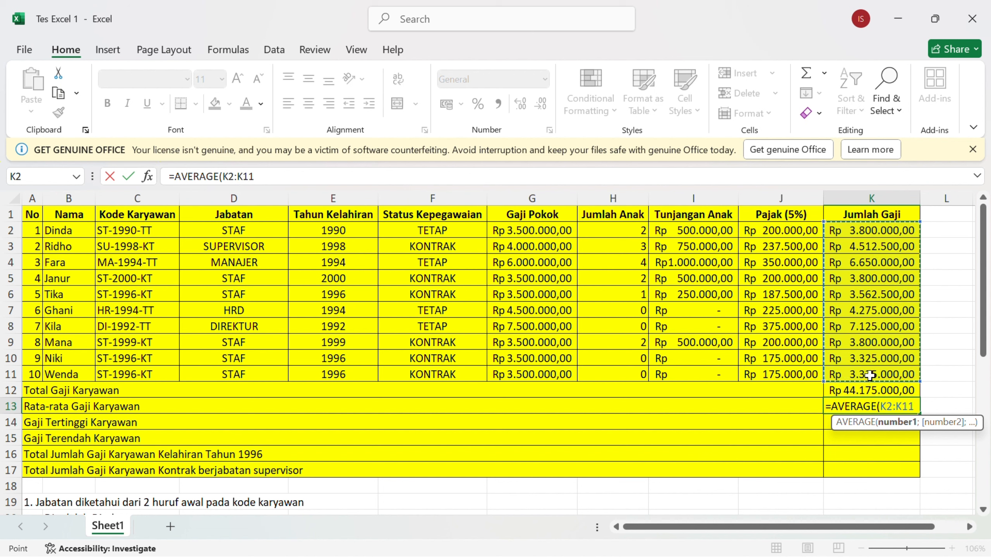
type(")")
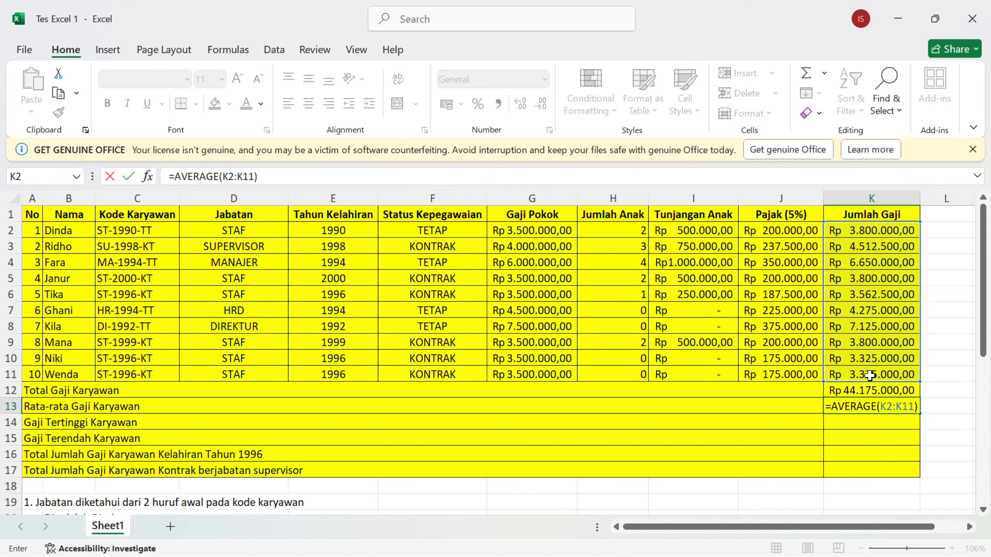
key("Return")
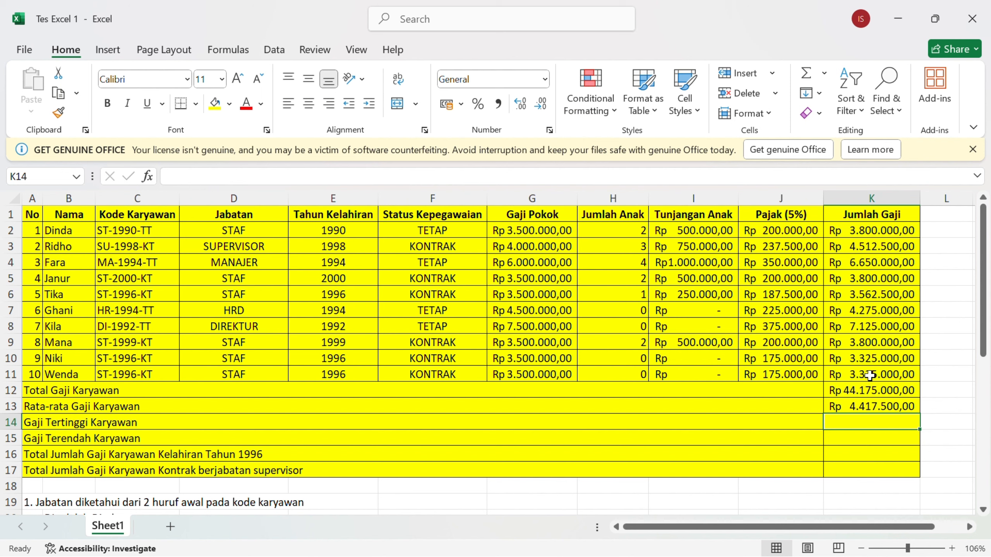
- Enter =MAX(K2:K11) in K14 to calculate Gaji Tertinggi Karyawan
type("(")
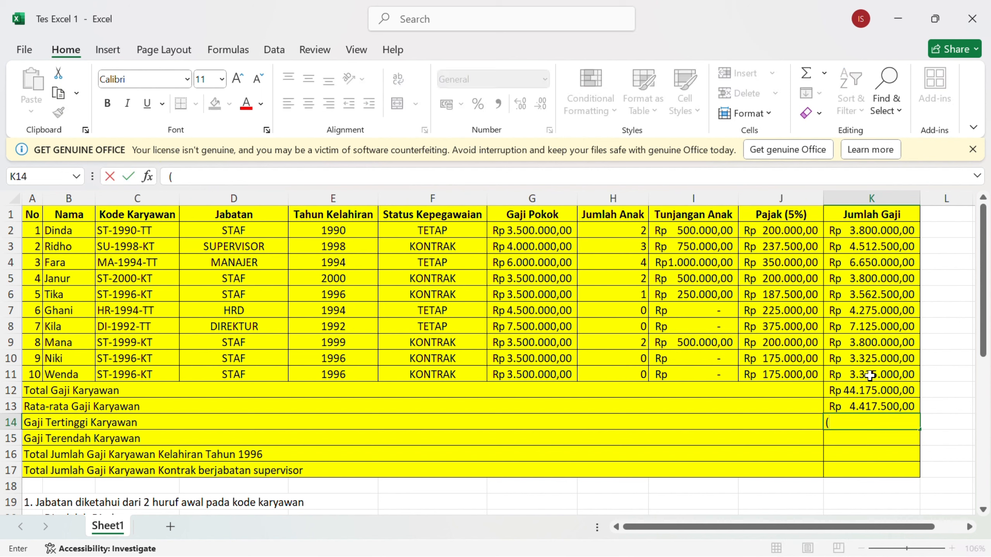
key("BackSpace")
type("=MAX")
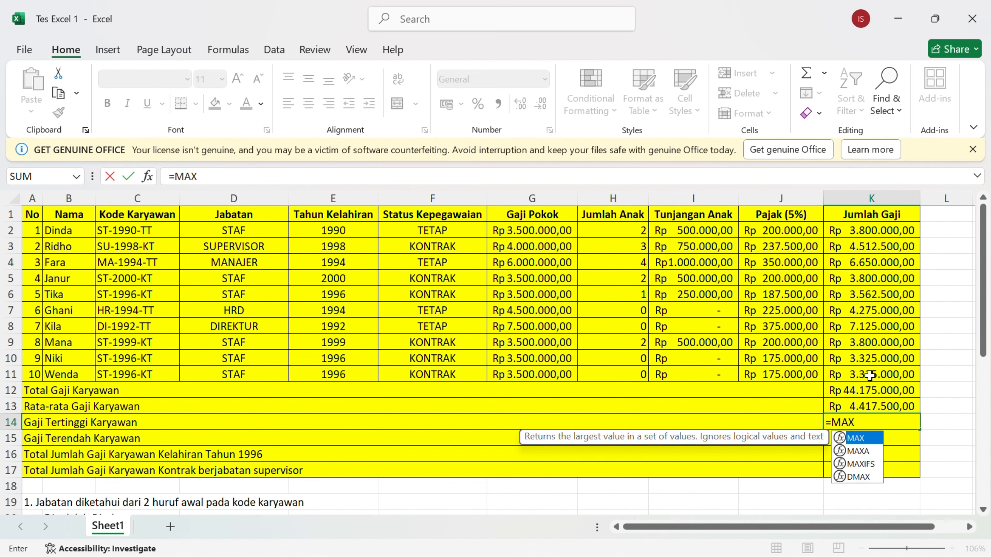
type("(")
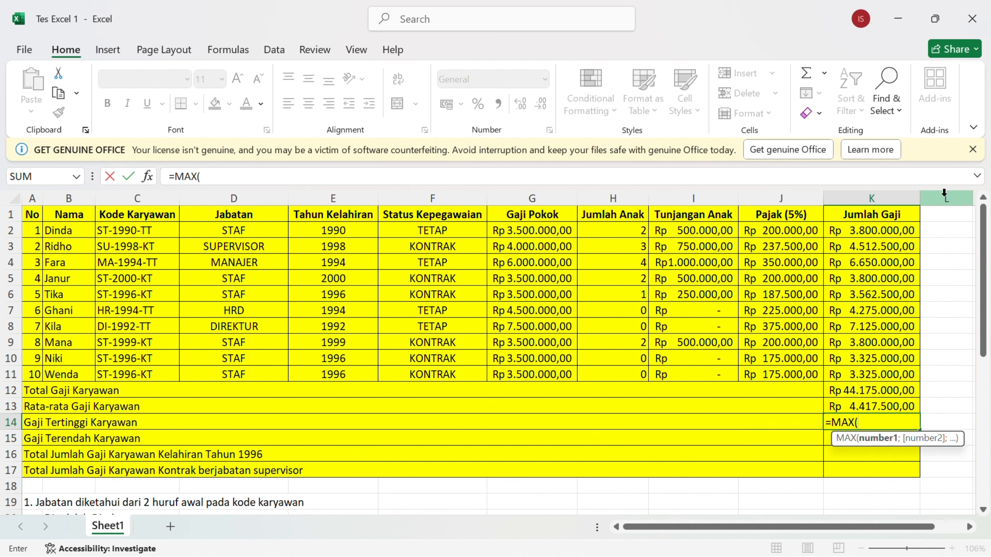
left_click(896, 229)
left_click_drag(896, 229, 886, 377)
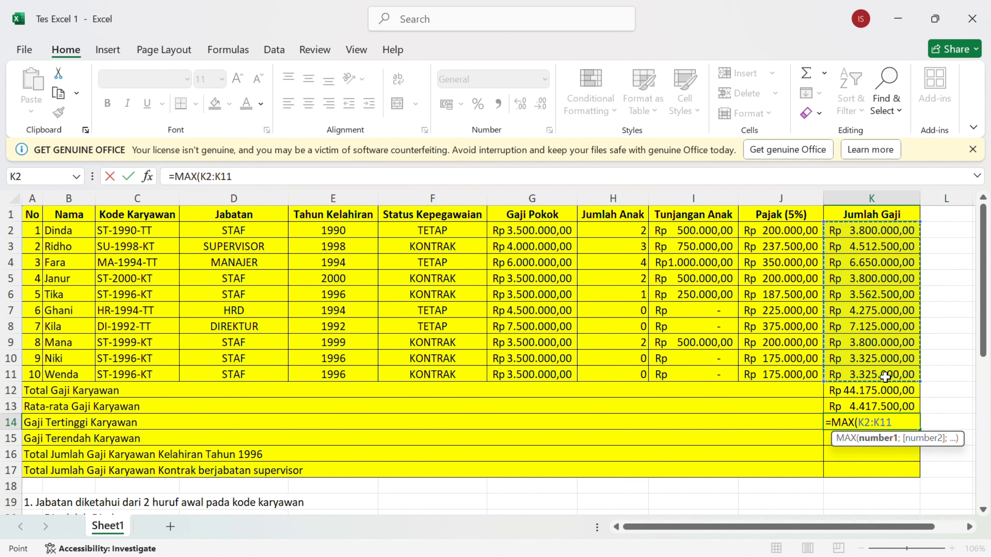
type(")")
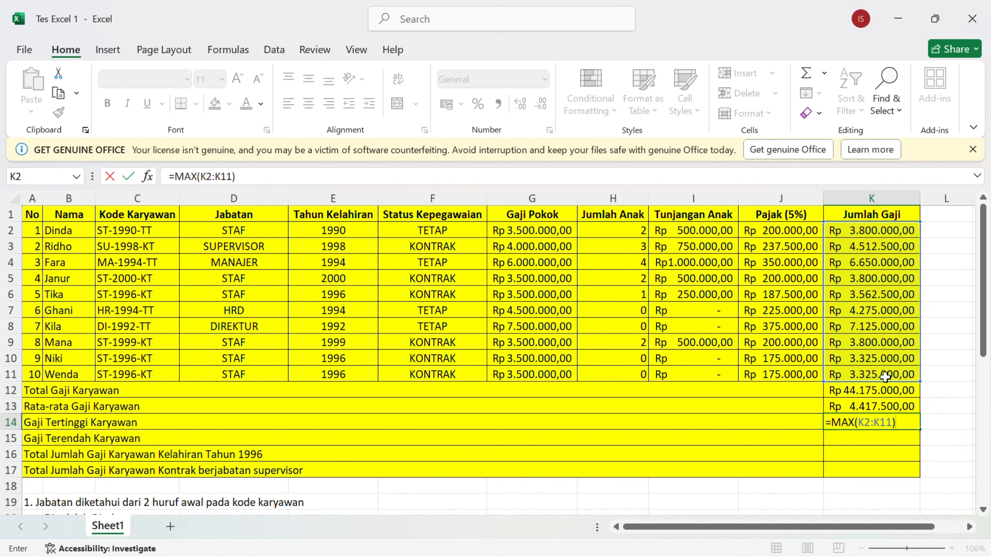
key("Return")
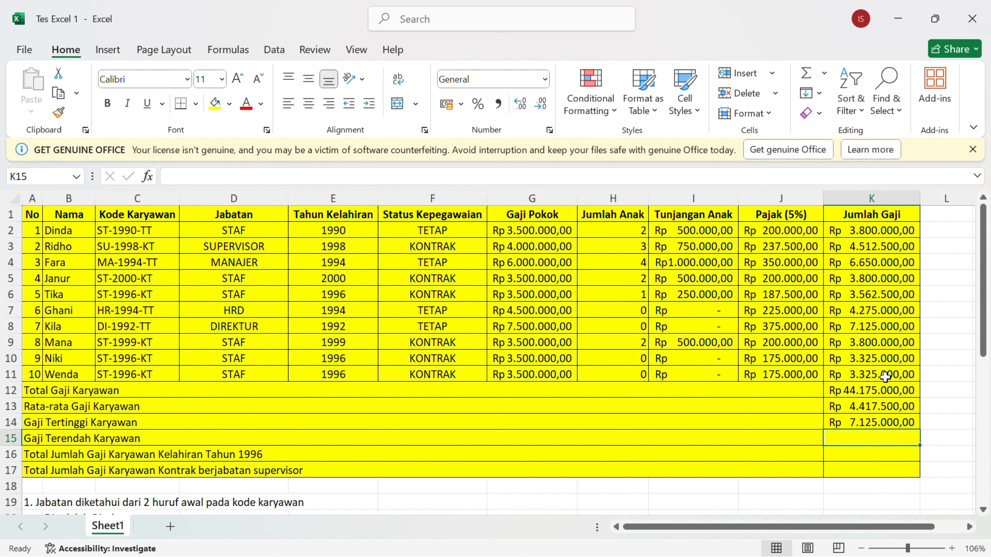
- Enter =MIN(K2:K11) in K15 to calculate Gaji Terendah Karyawan
type("=")
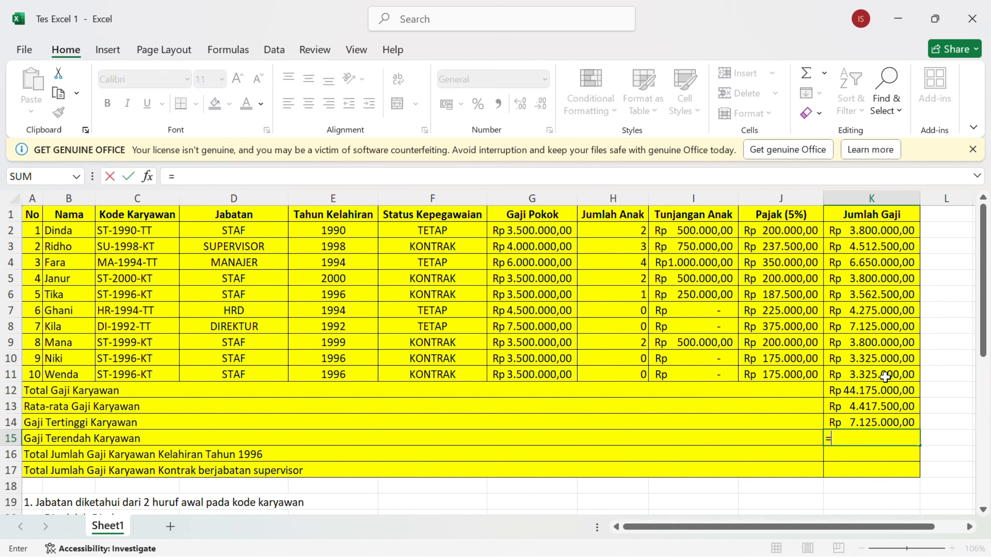
type("MI")
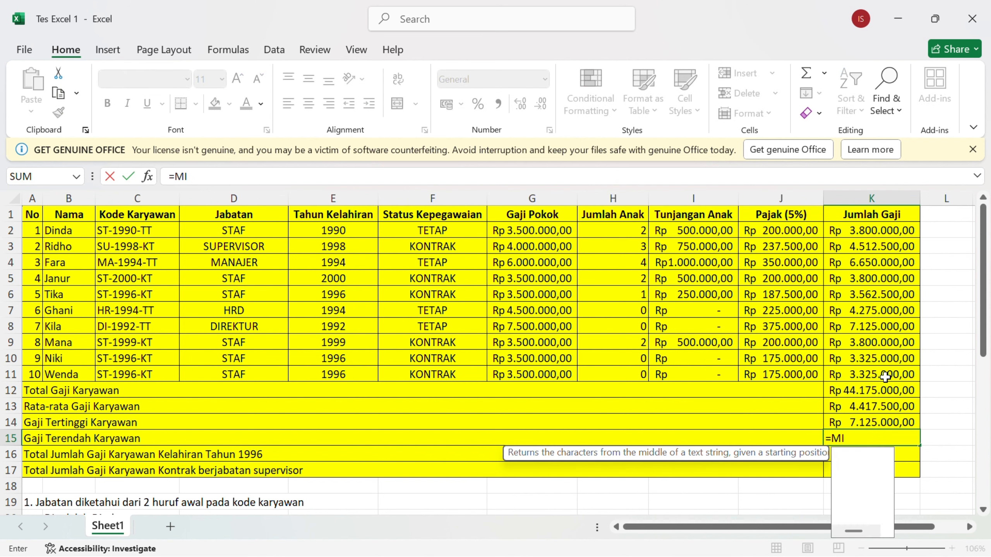
type("N(")
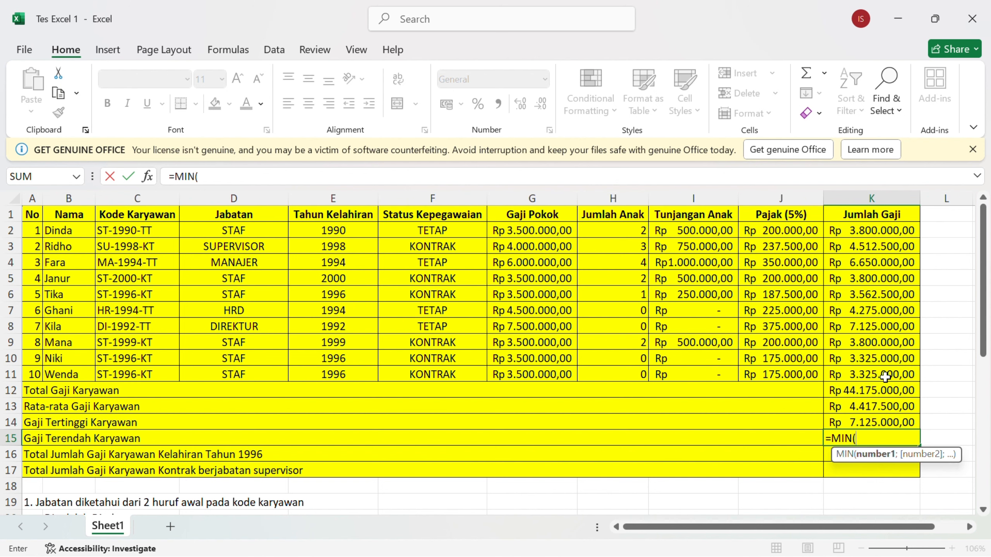
left_click(887, 233)
left_click_drag(887, 233, 884, 369)
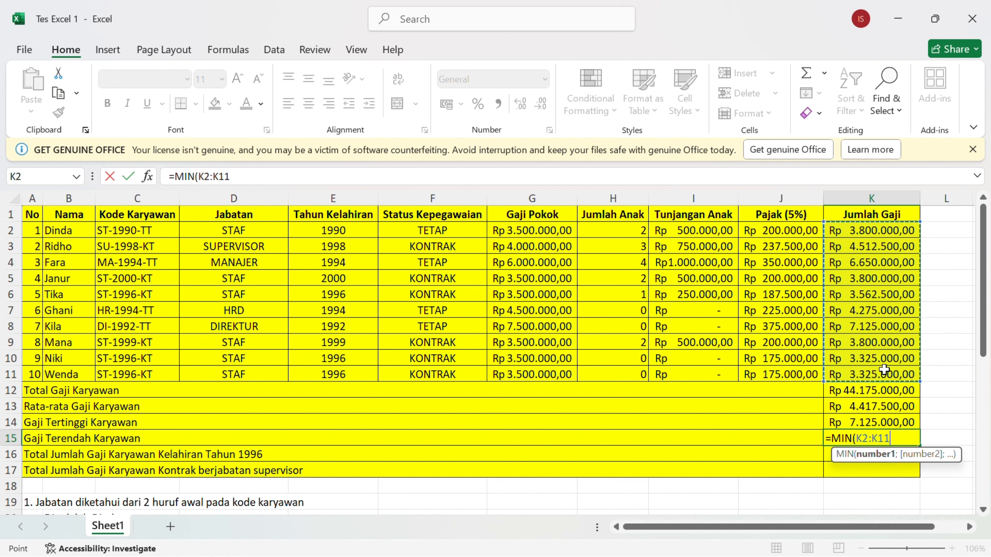
type(")")
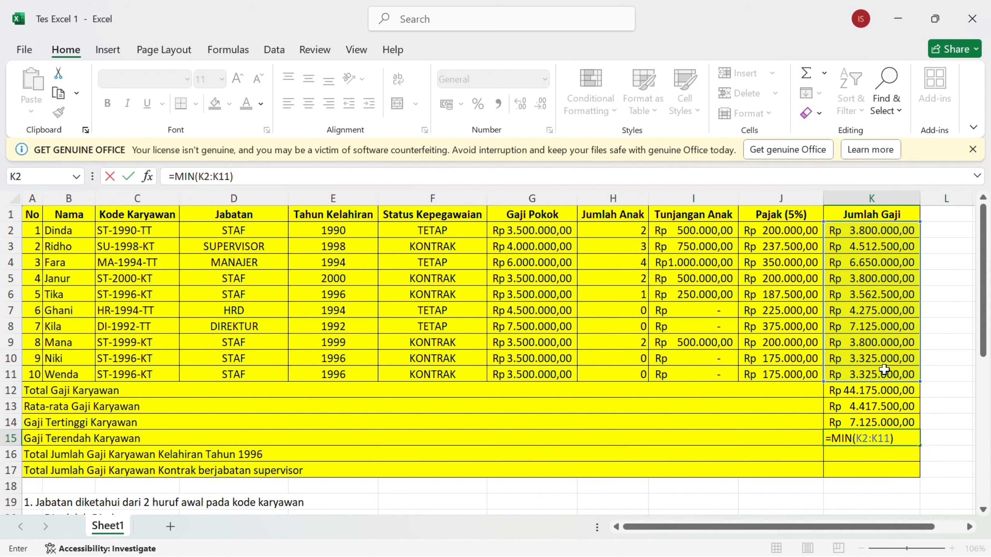
key("Return")
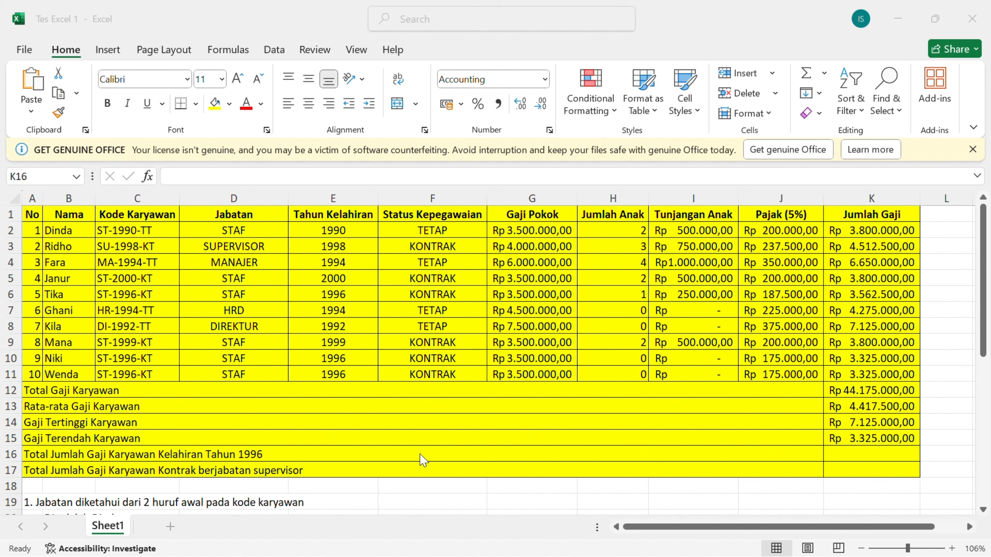
- Enter =SUMIF(E2:E11;1996;K2:K11) in K16 to total the salaries of employees born in 1996, and give the cell the Rupiah accounting format
left_click(851, 457)
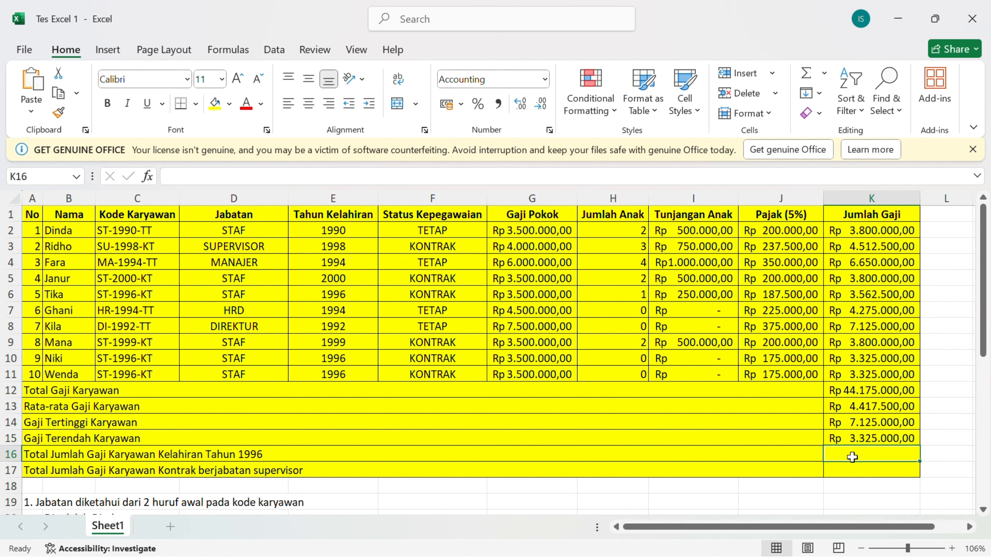
type("=")
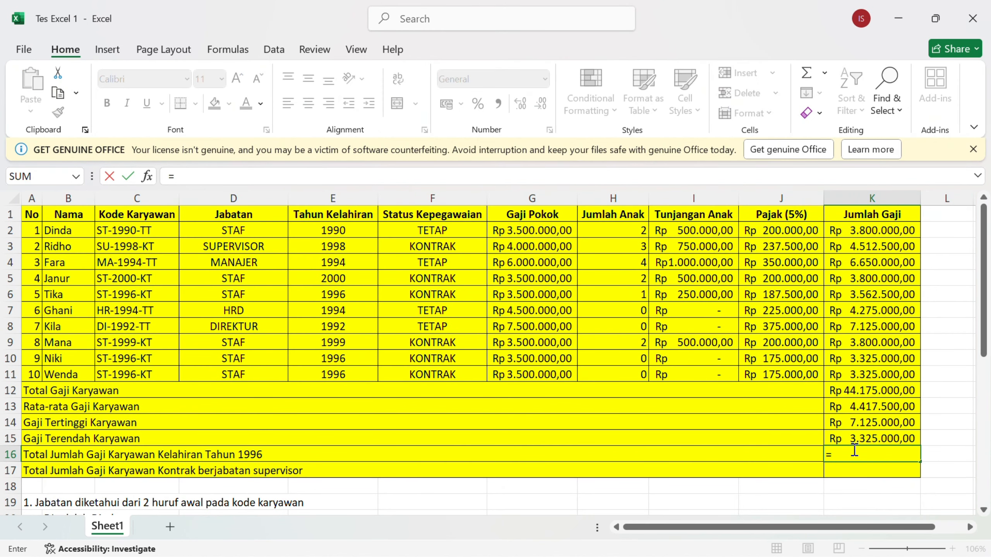
type("SUMIF")
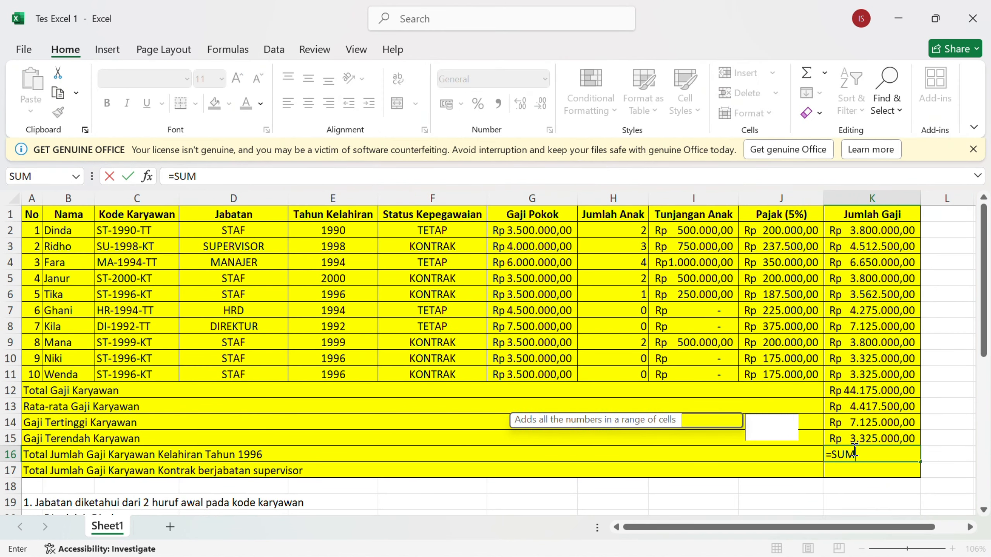
type("(")
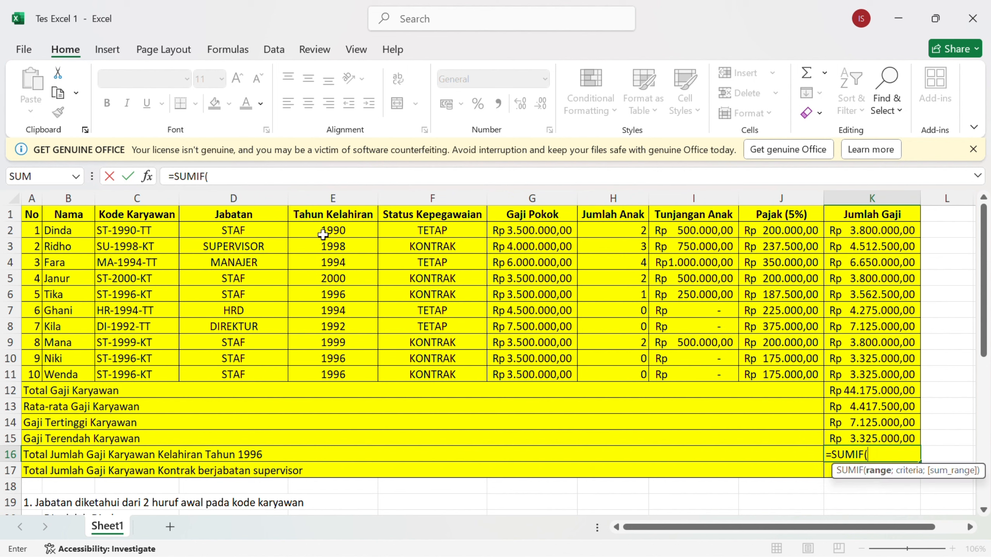
left_click_drag(329, 233, 336, 377)
type(";\"19")
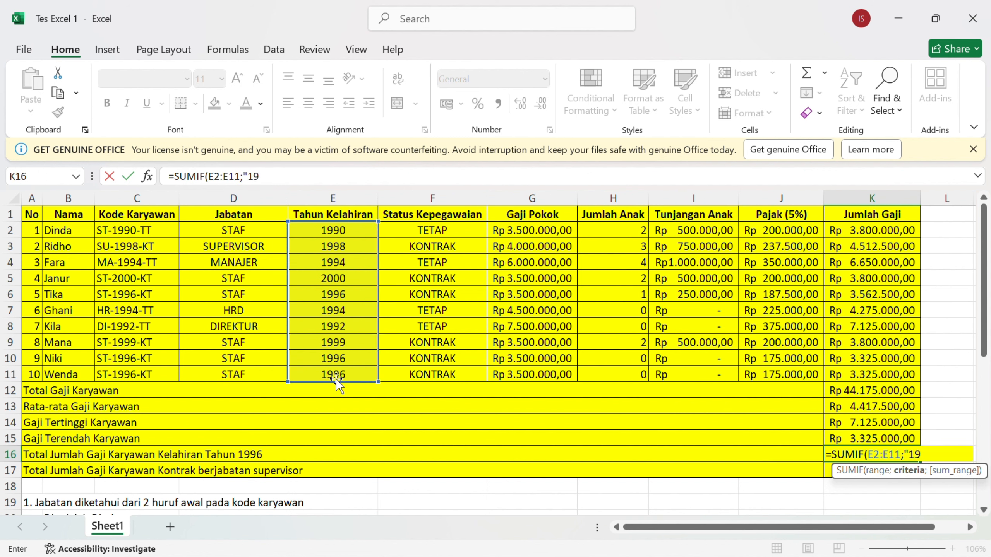
type("96\";")
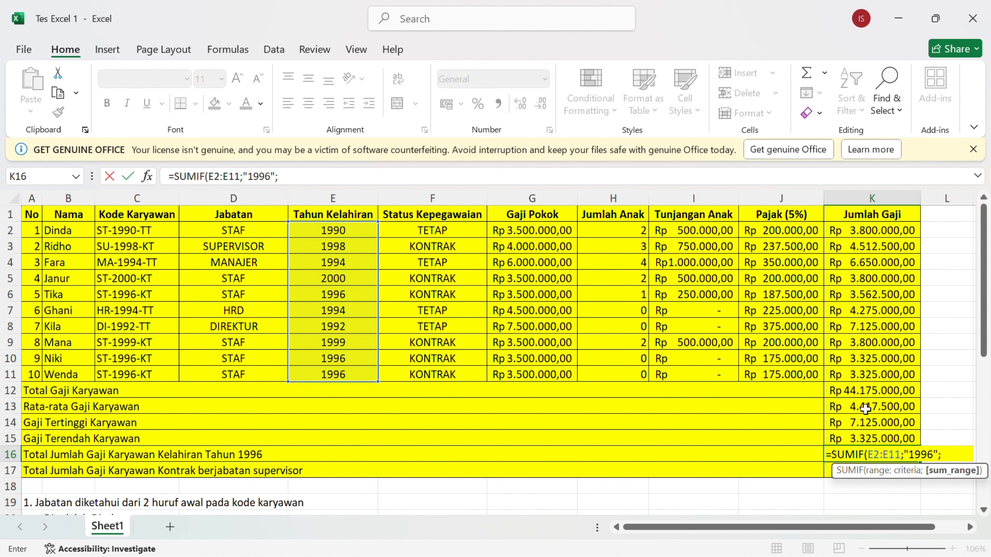
left_click(937, 453)
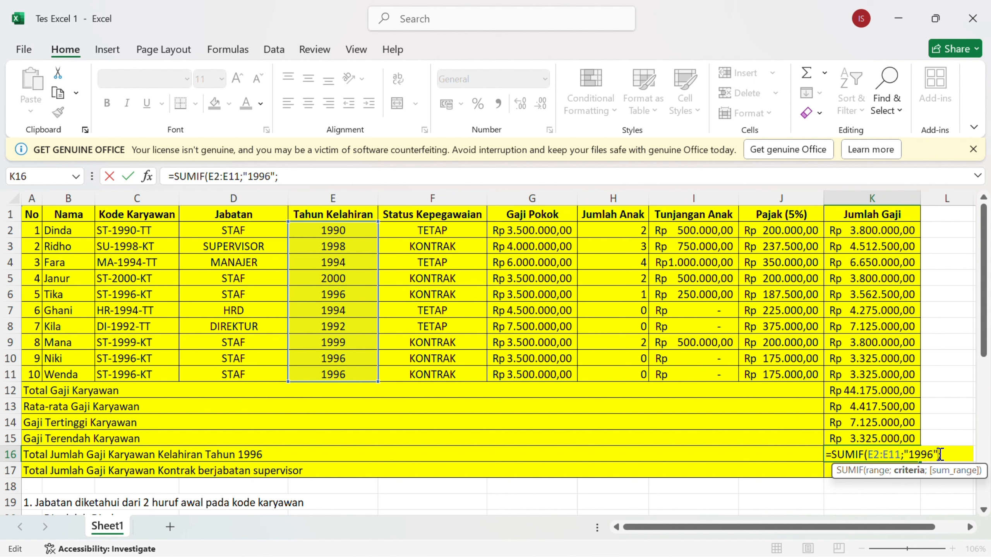
key("BackSpace")
left_click(910, 452)
key("BackSpace")
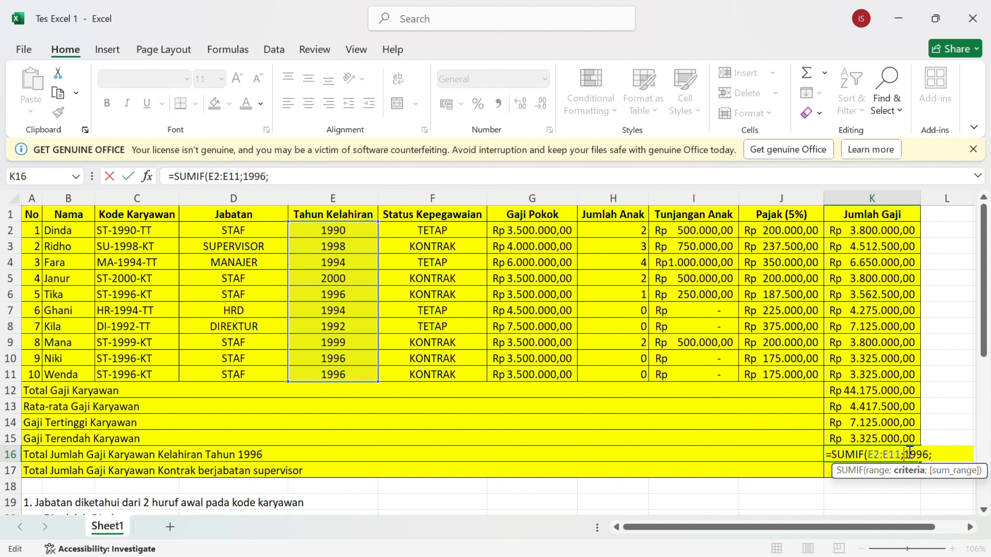
left_click(947, 453)
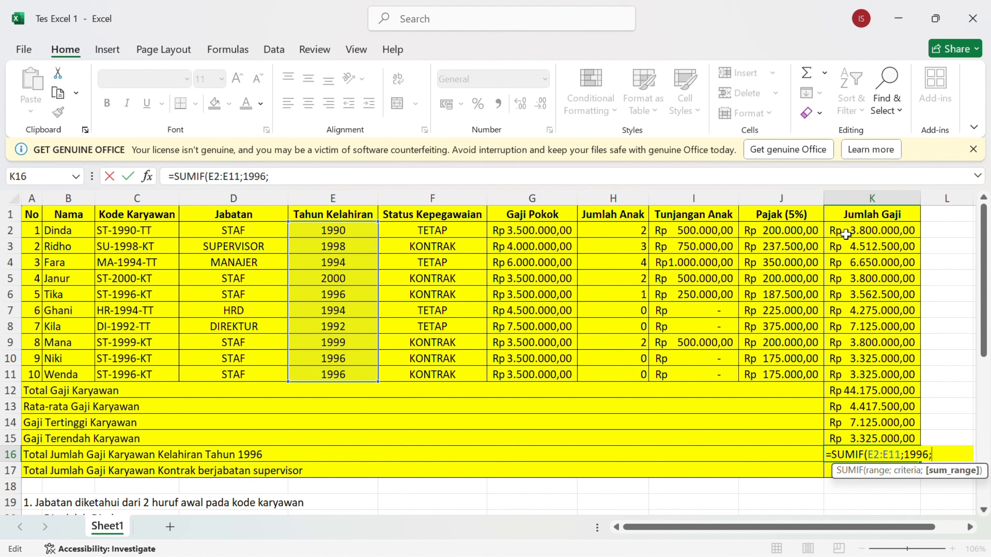
left_click_drag(846, 234, 879, 372)
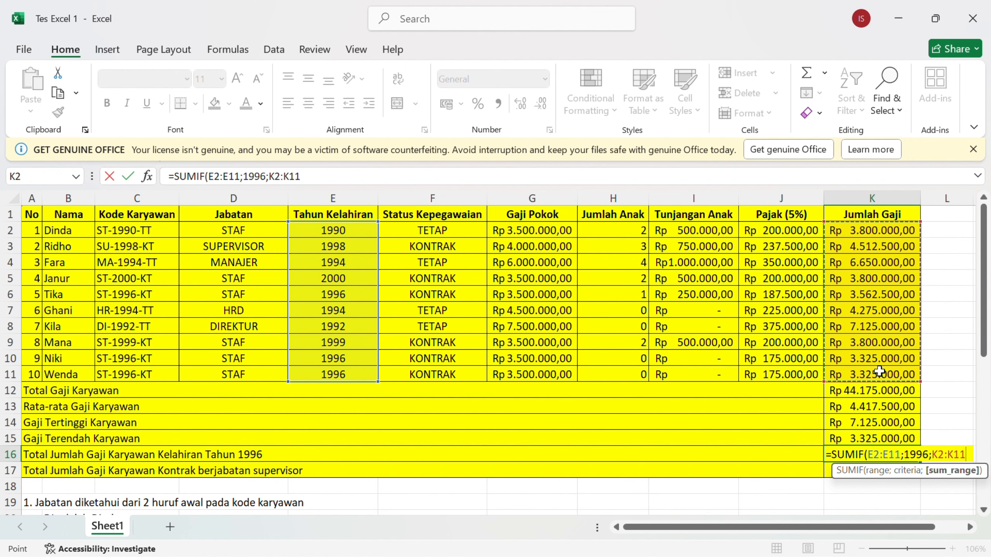
key("Return")
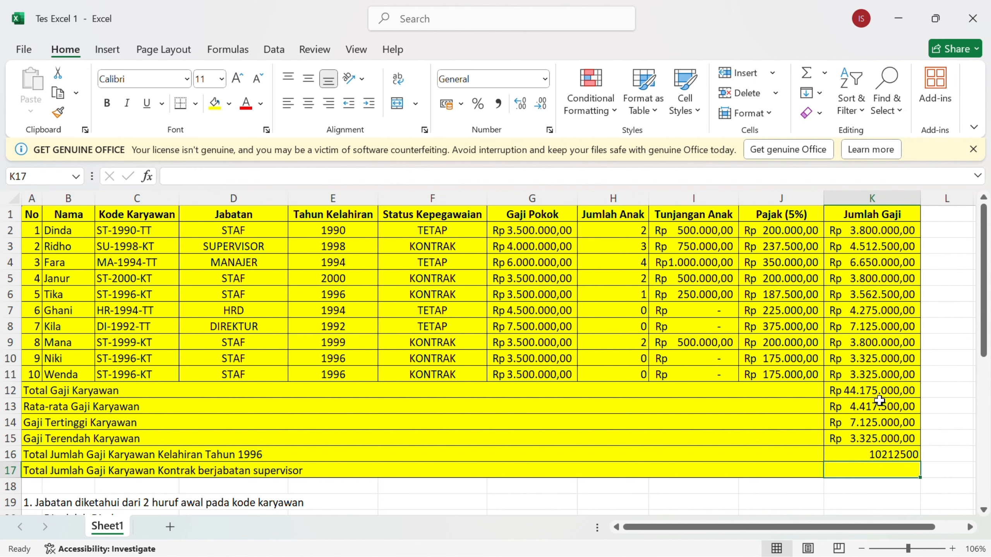
left_click(884, 452)
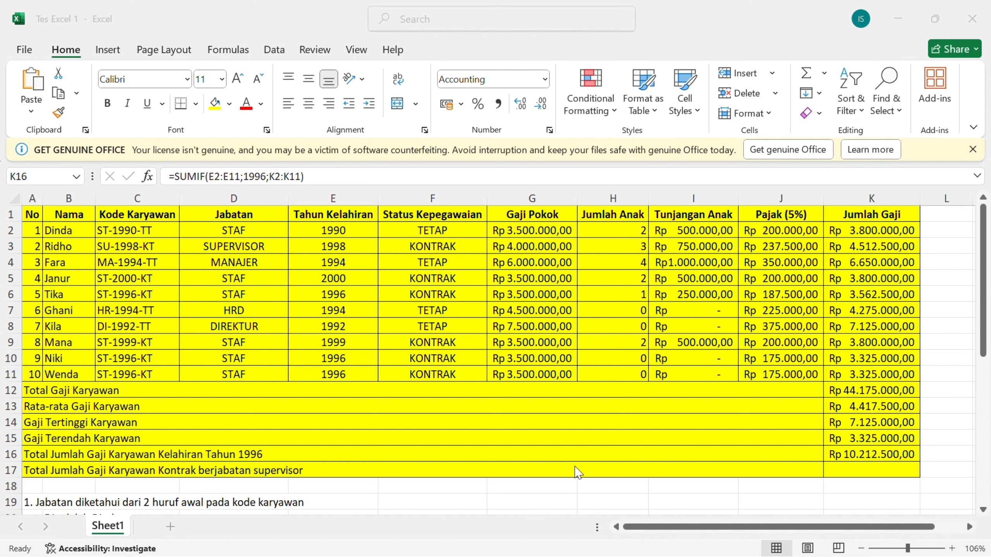
- Begin a SUMIFS formula in K17 with sum range K2:K11 and the first condition F2:F11 equal to "KONTRAK"
left_click(849, 465)
left_click(845, 469)
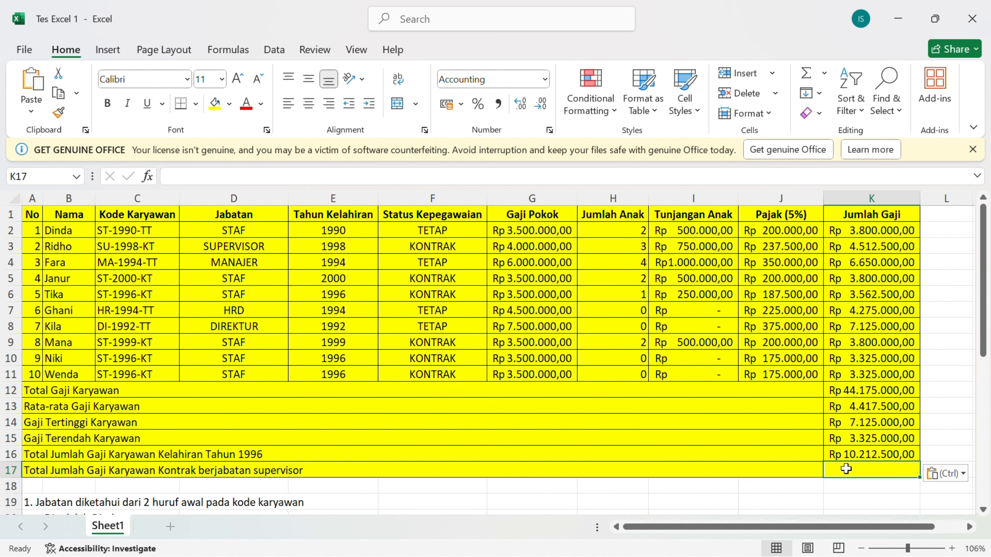
left_click(882, 468)
type("=")
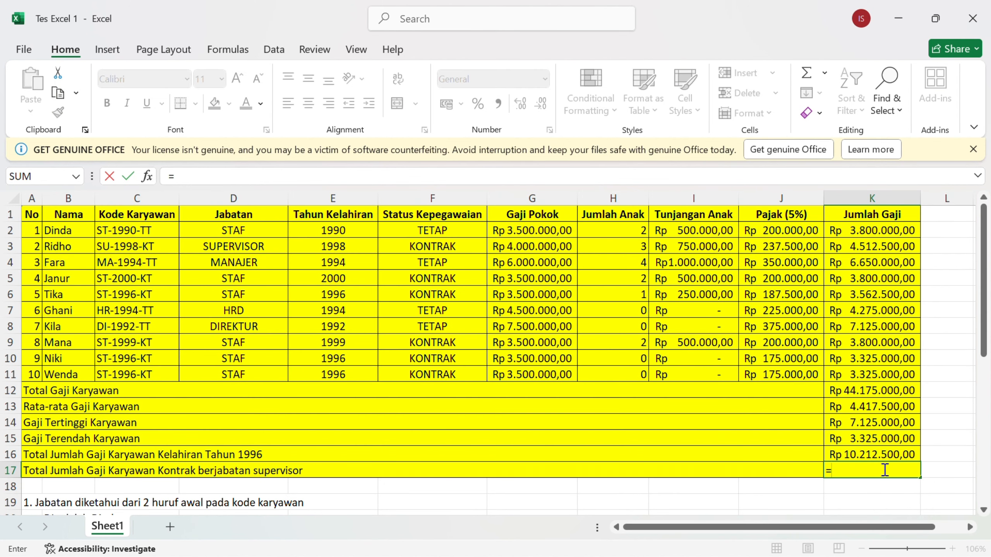
type("SU")
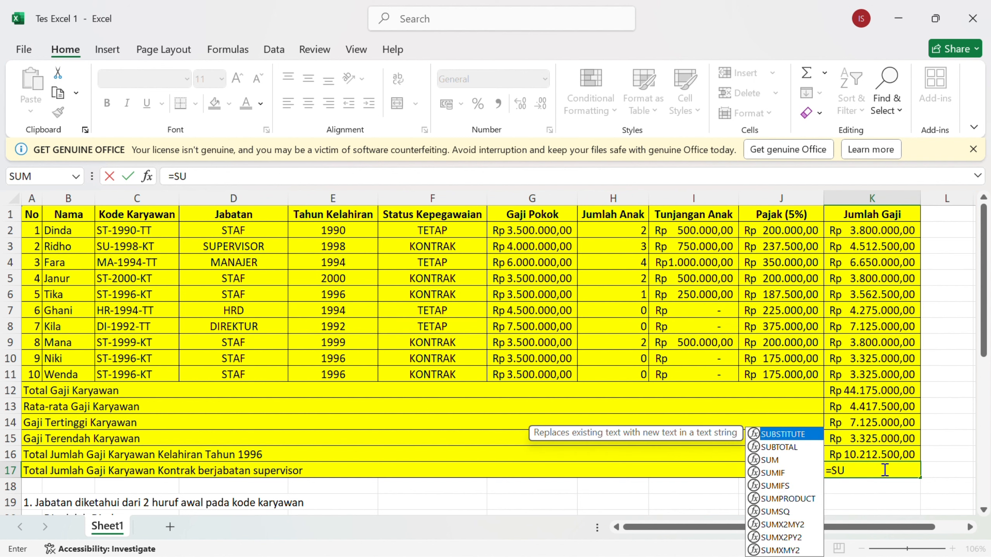
type("MIF")
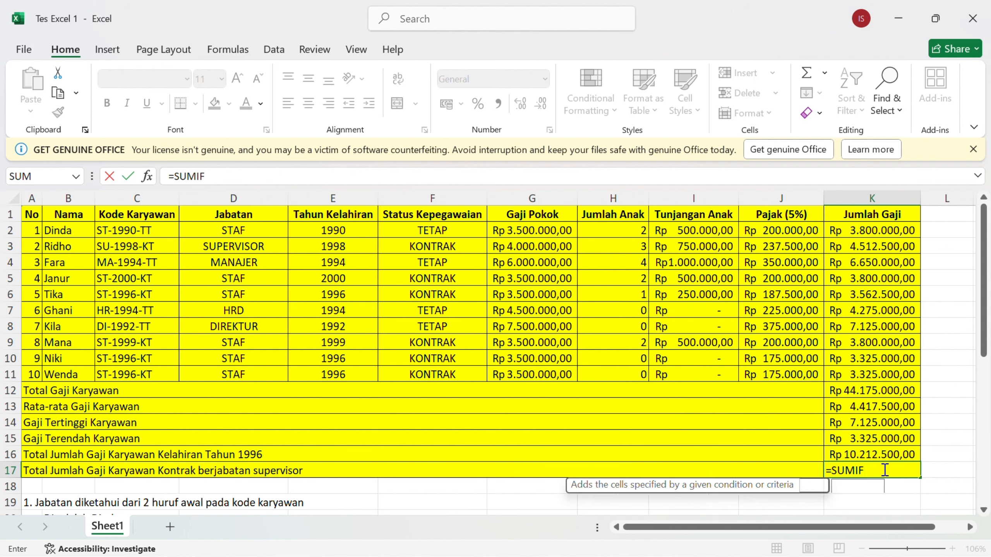
type("S(")
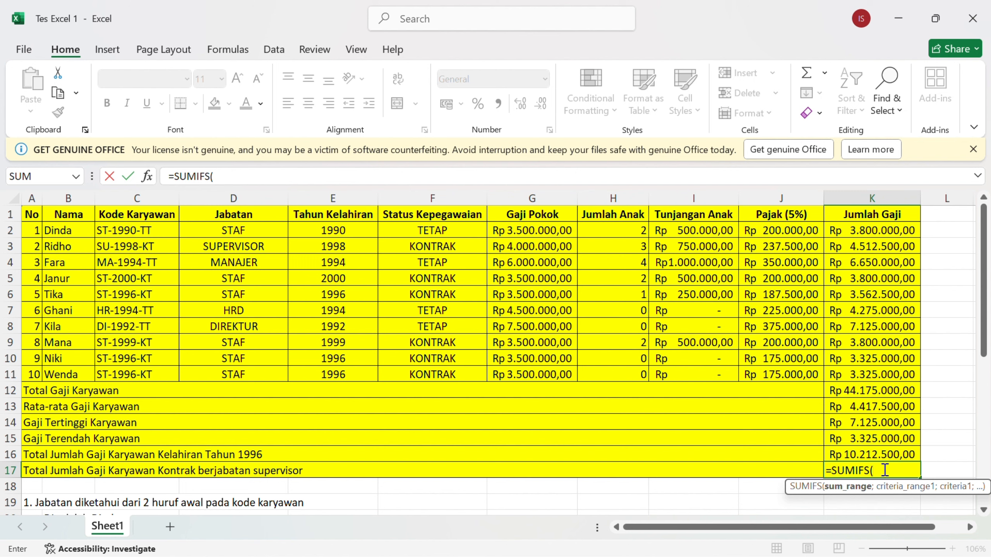
left_click_drag(857, 229, 858, 373)
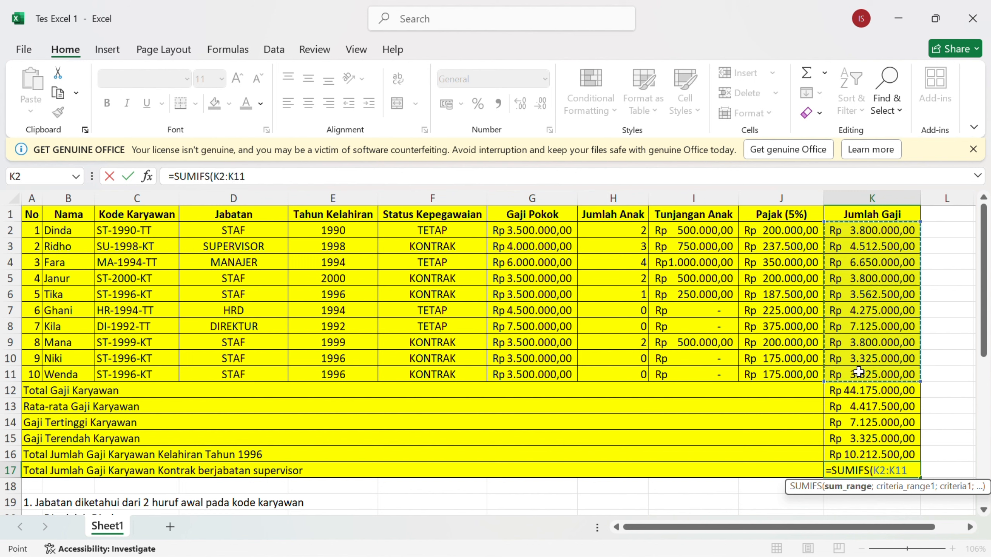
type(";")
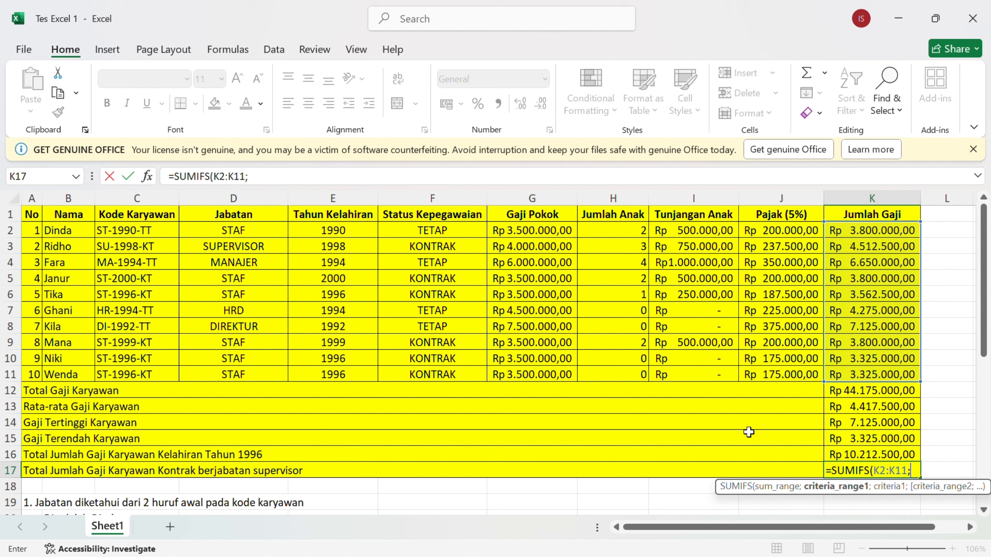
left_click_drag(449, 231, 456, 368)
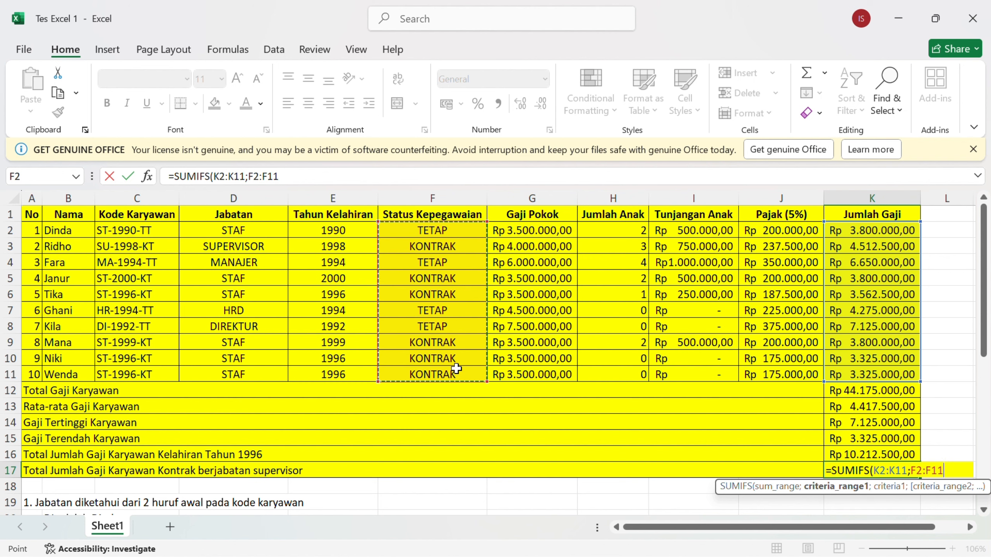
type(";")
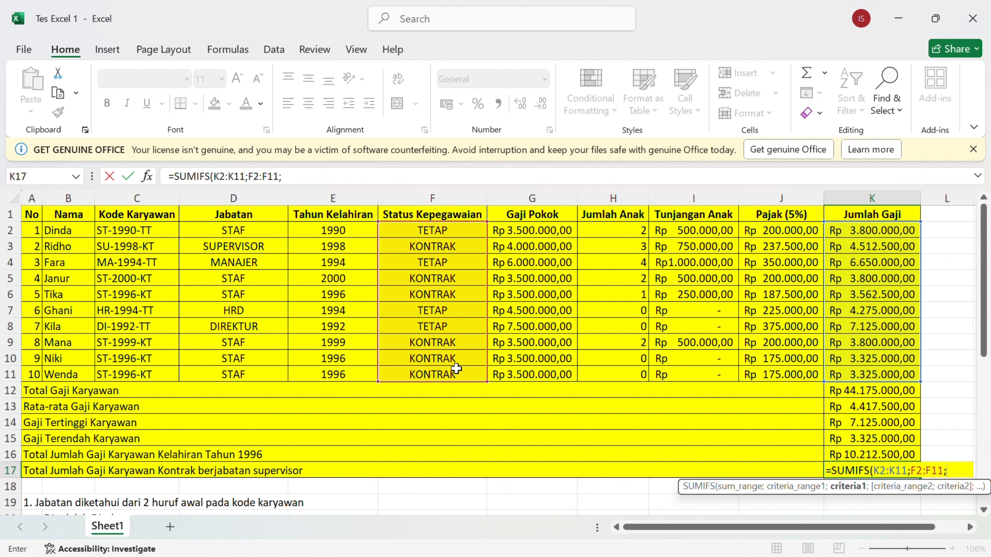
type("\"KONTRA")
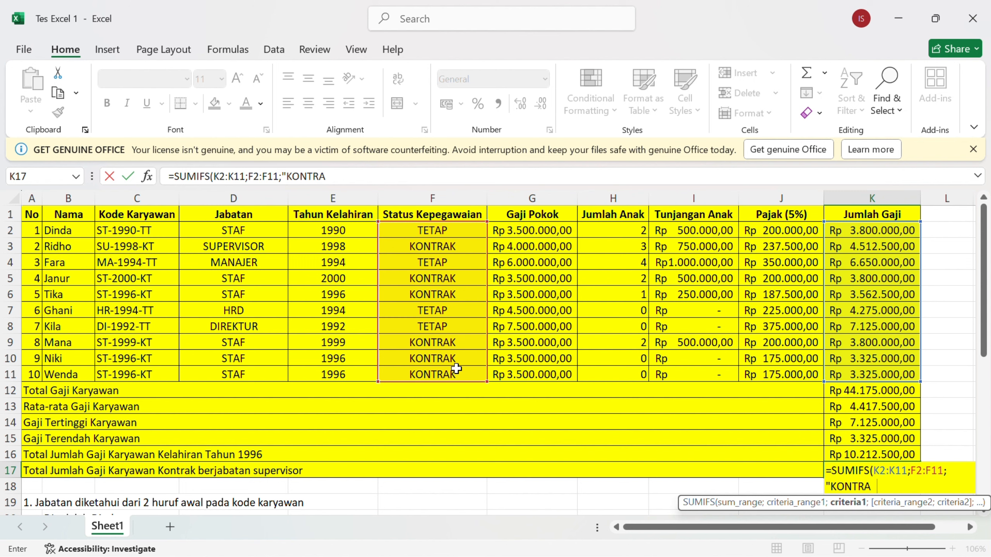
type("K\";")
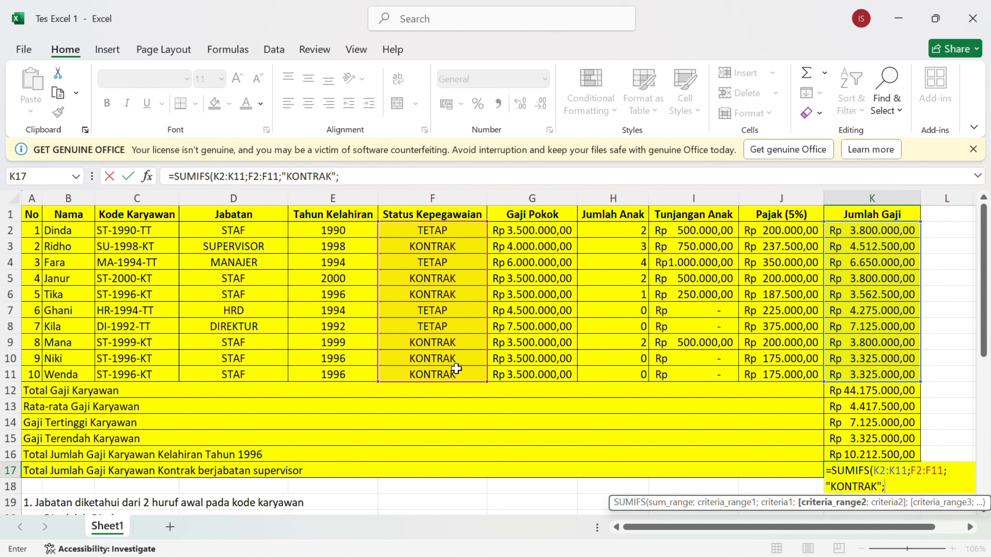
- Complete the K17 SUMIFS formula with the second condition D2:D11 equal to "SUPERVISOR", and give the cell the Rupiah accounting format
left_click_drag(257, 224, 265, 371)
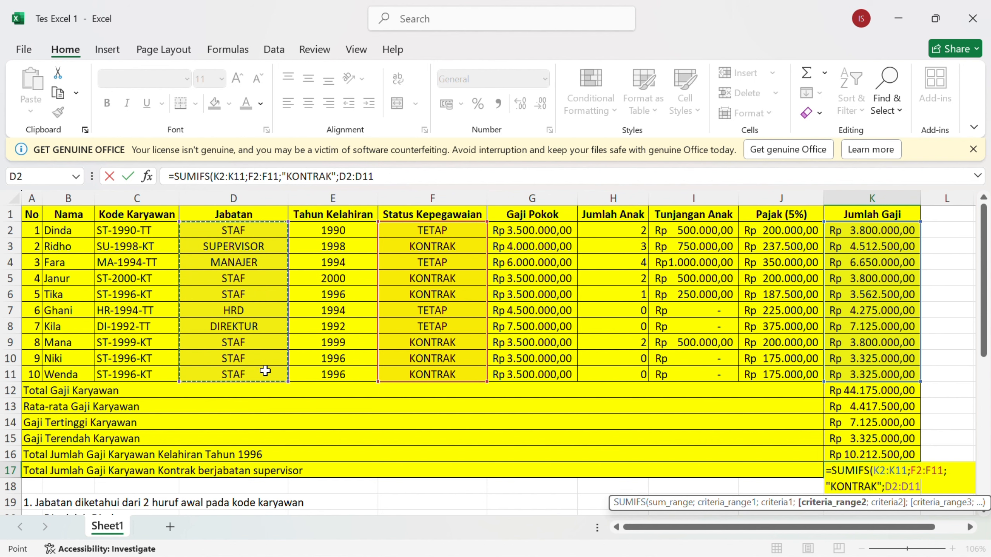
type("'")
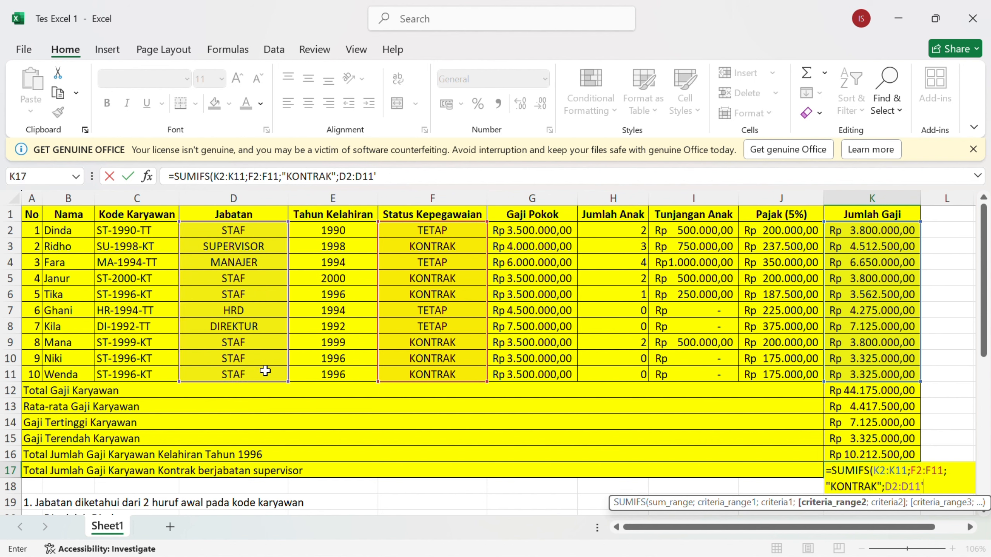
type("\";")
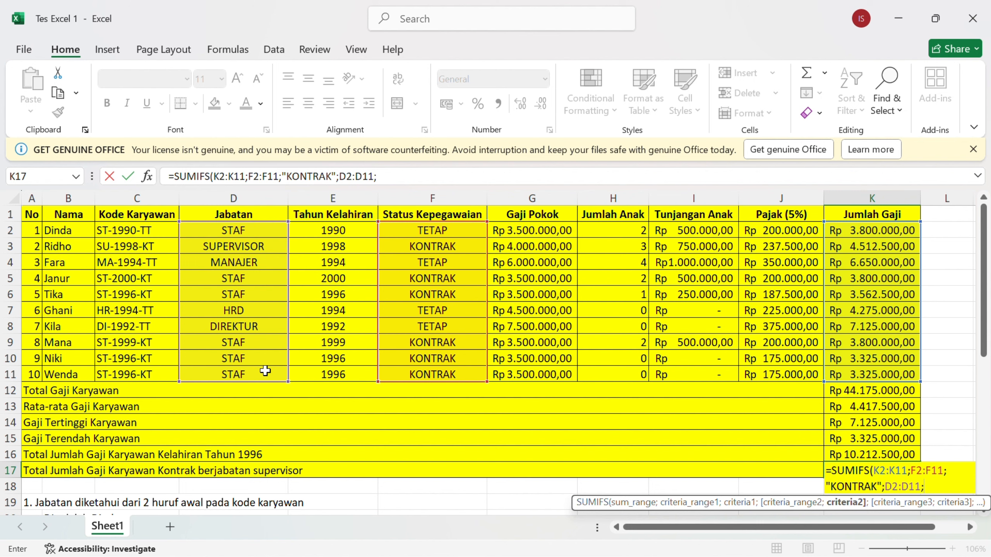
type("\"SUPERVISOR")
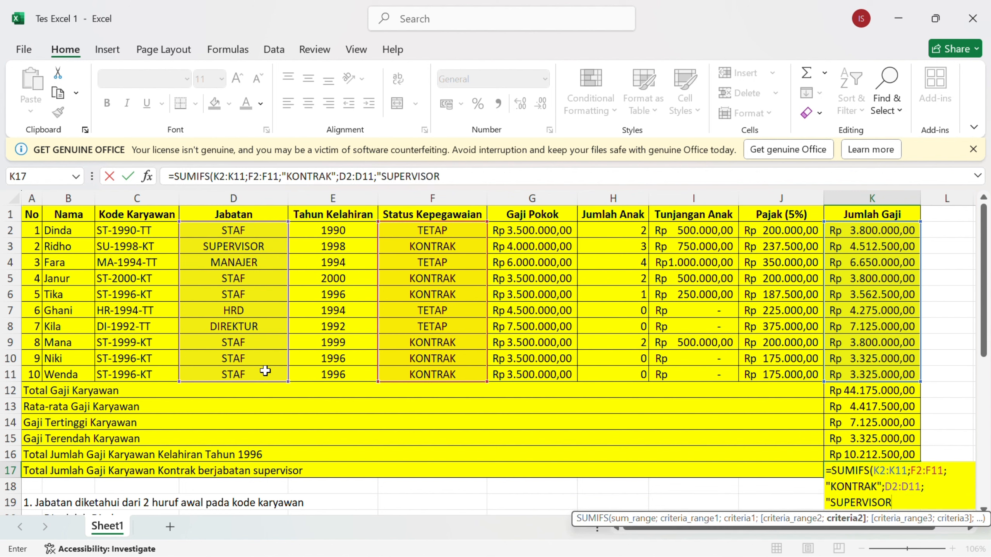
type("\")")
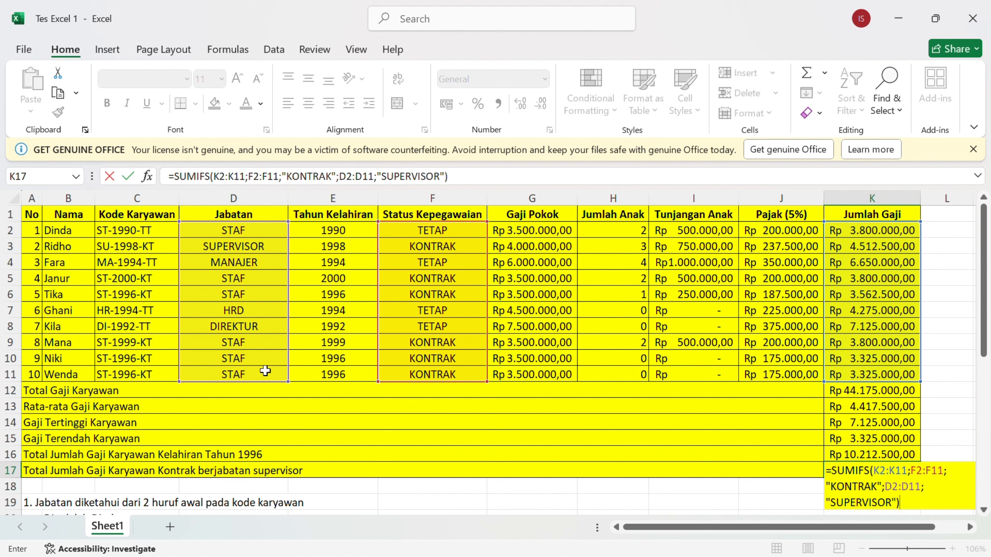
key("Return")
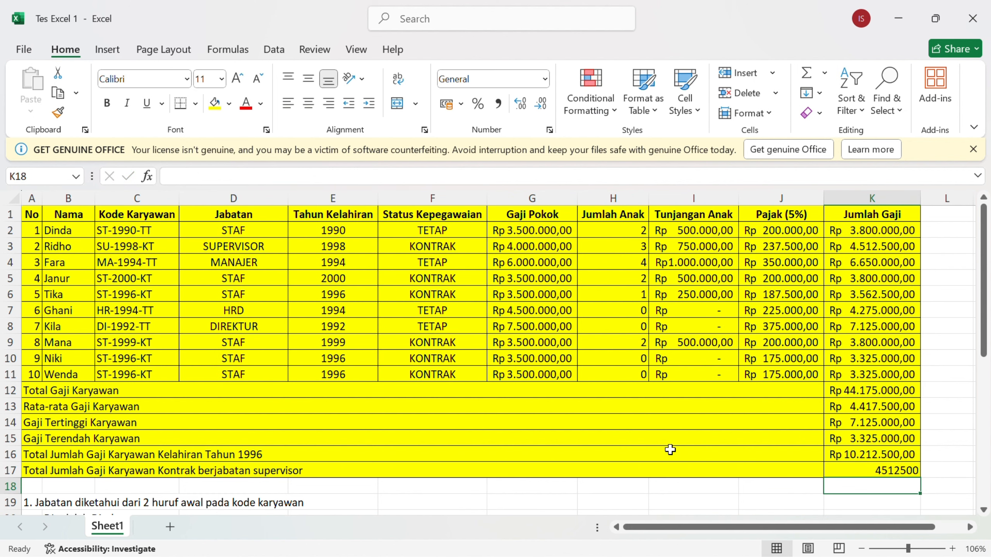
left_click(874, 470)
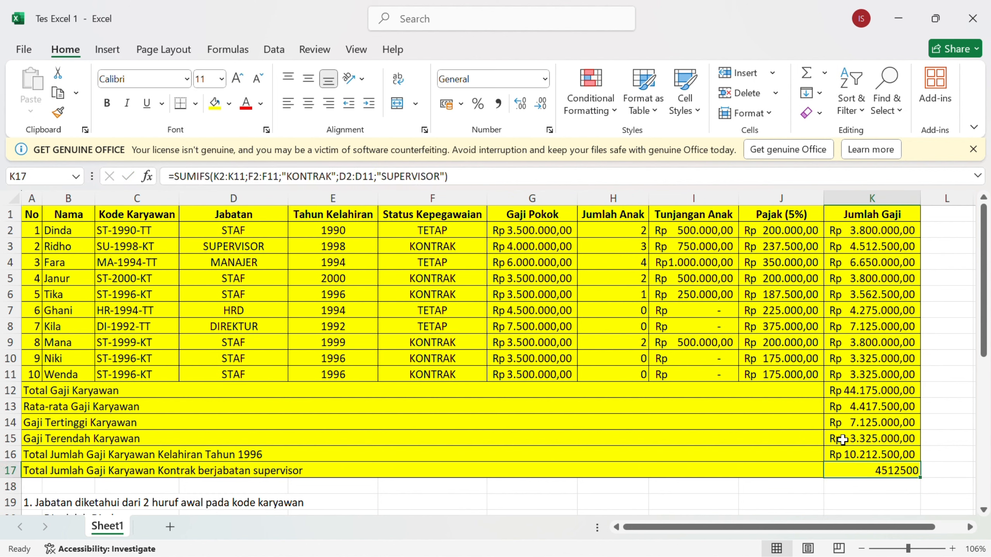
left_click(446, 104)
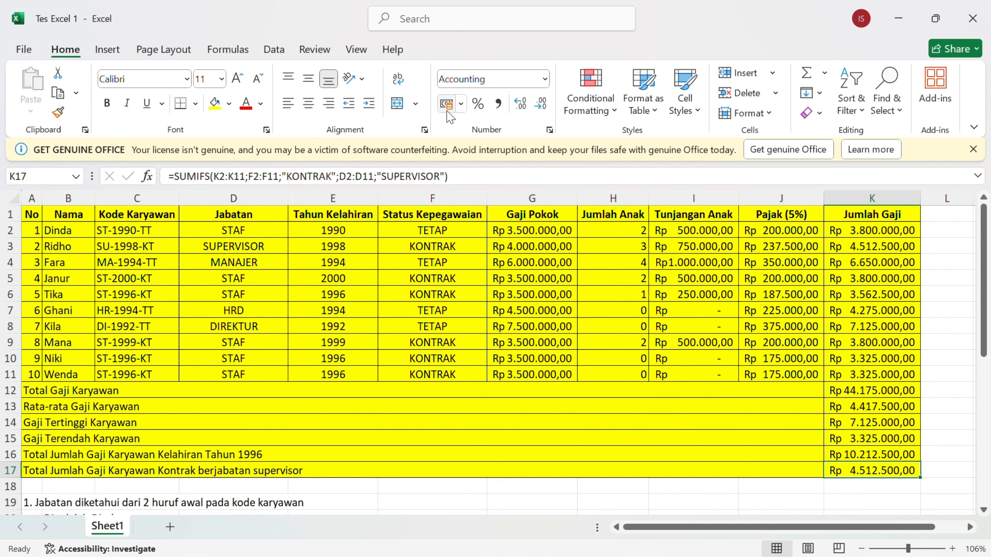